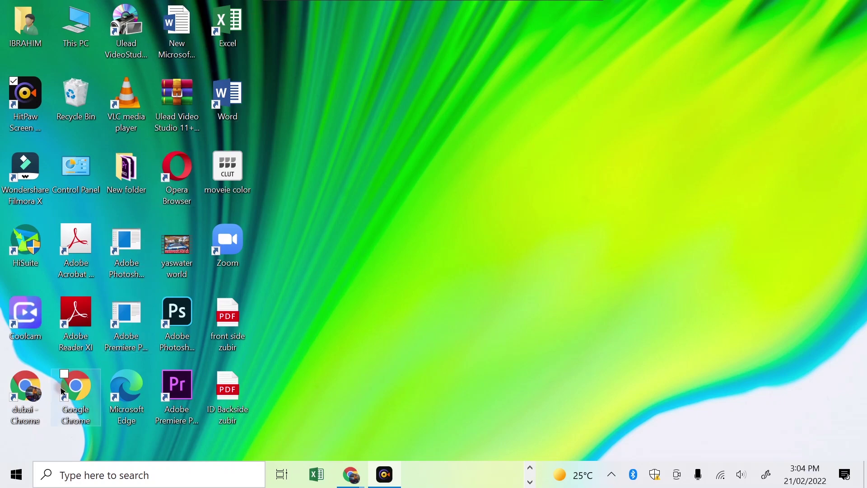
Launch Google Chrome, maximize its window, and load google.com from the New Tab shortcut
double_click(25, 391)
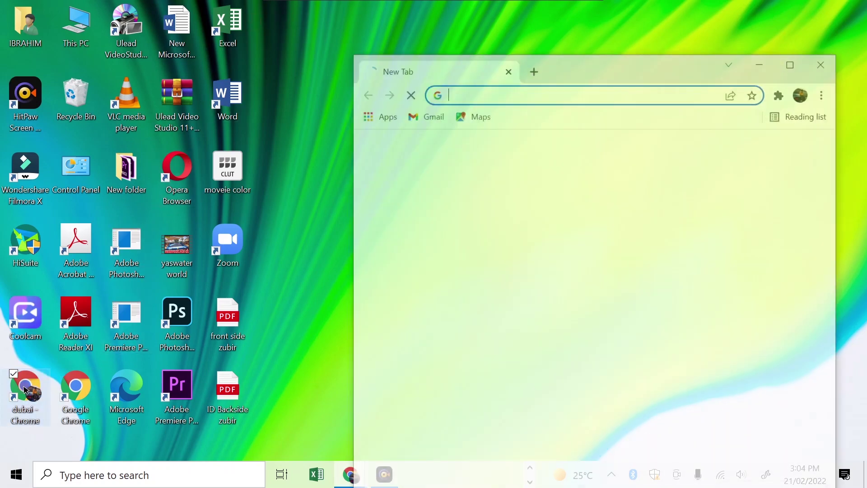
left_click(792, 61)
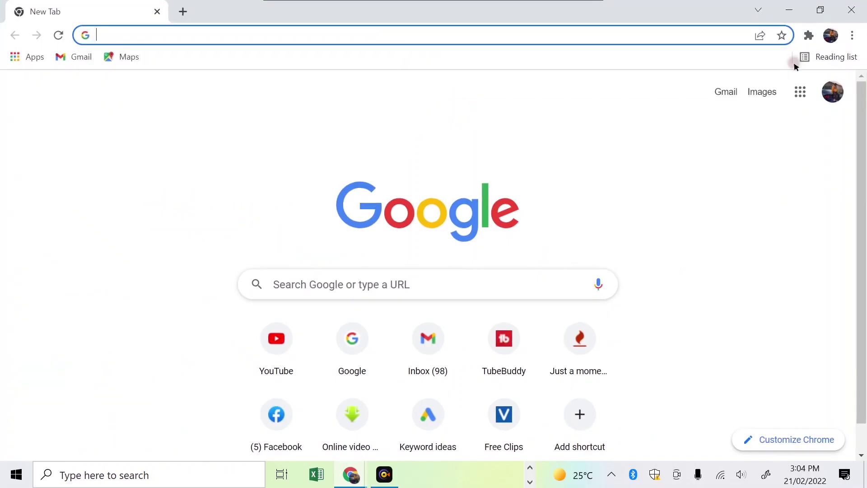
left_click(358, 346)
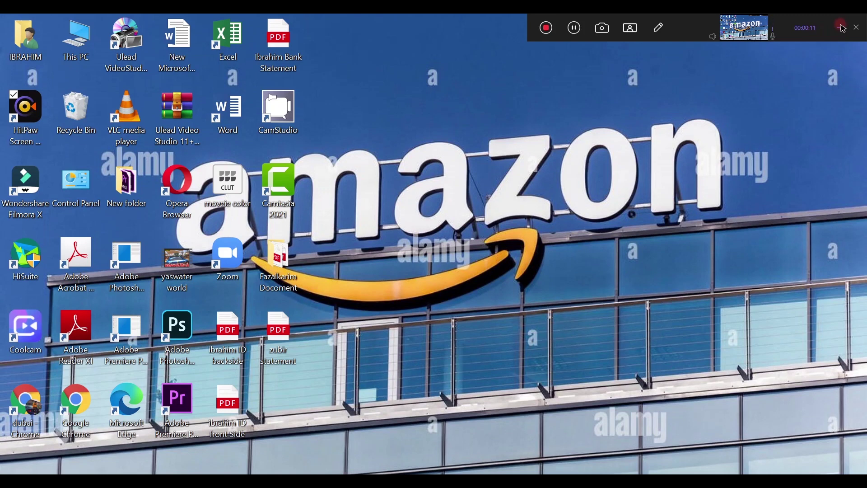
Open the 'Countries accepted for seller registration - Amazon Seller Central' search result
left_click(842, 28)
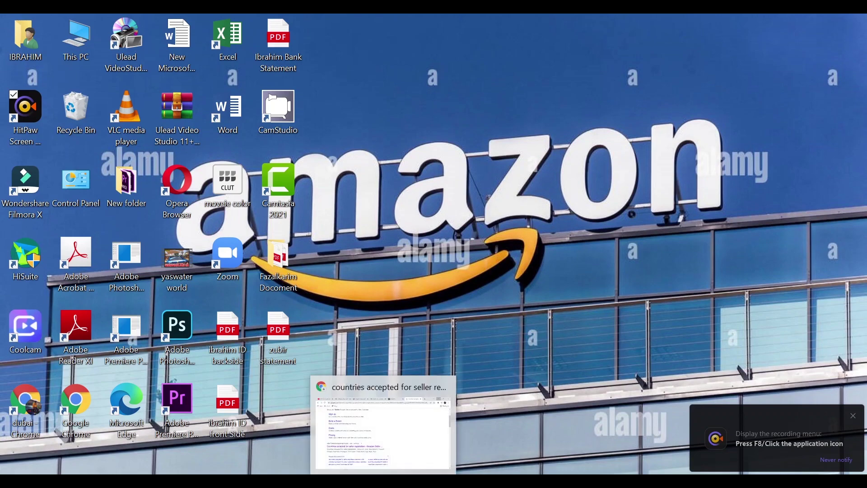
left_click(382, 425)
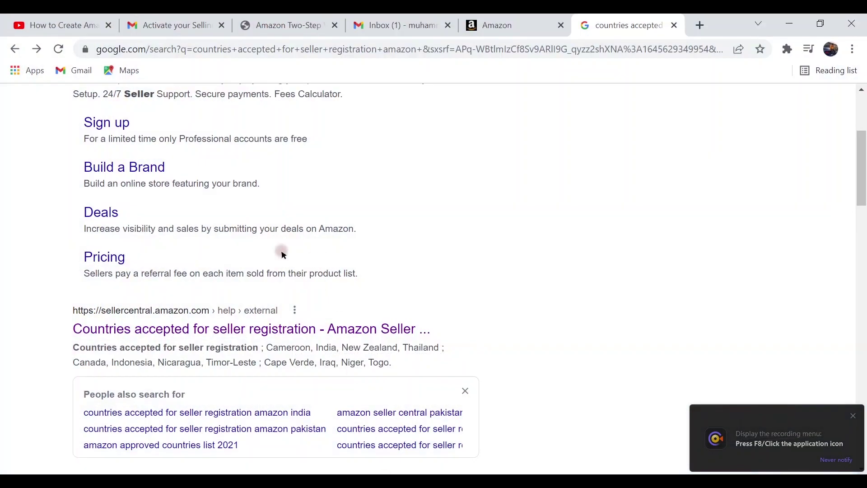
scroll(274, 255, "up", 4)
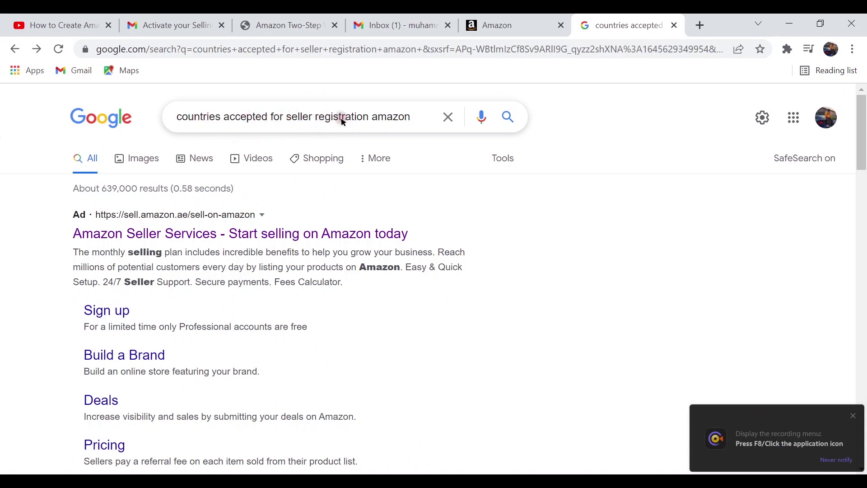
scroll(357, 135, "down", 2)
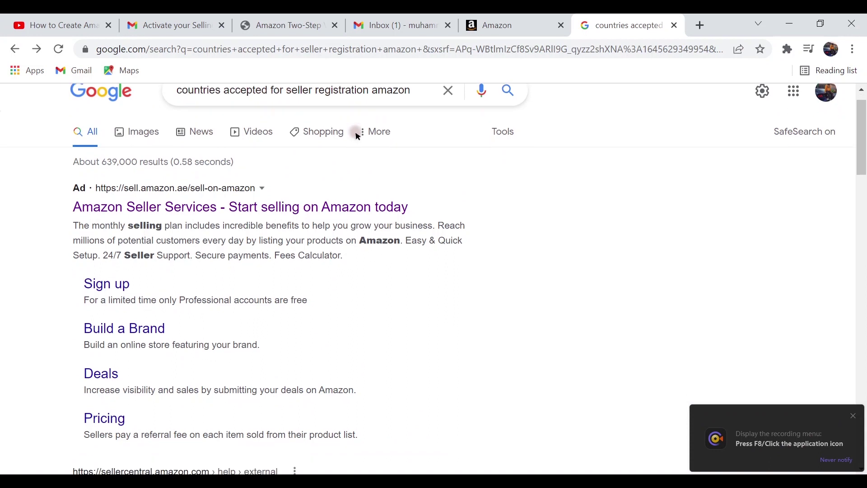
scroll(356, 136, "down", 4)
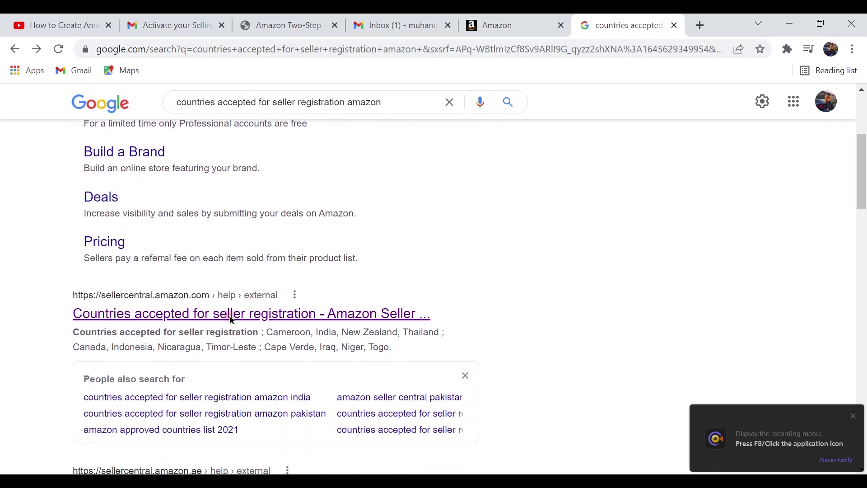
left_click(183, 311)
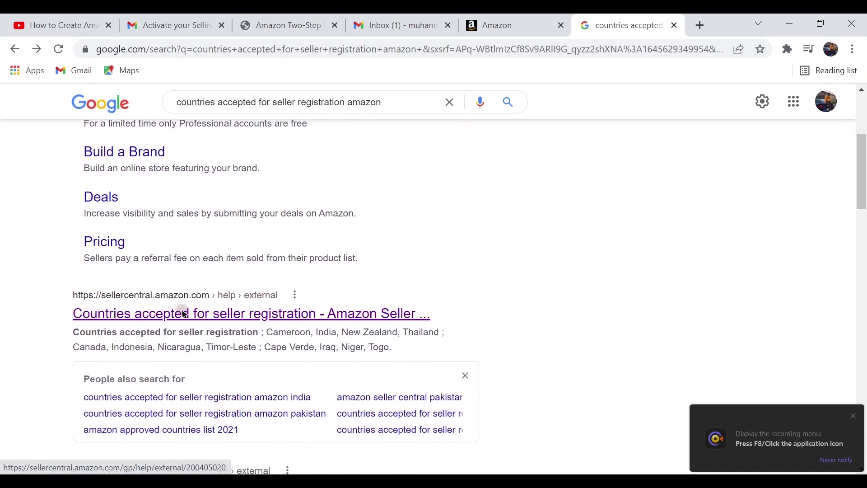
left_click(254, 315)
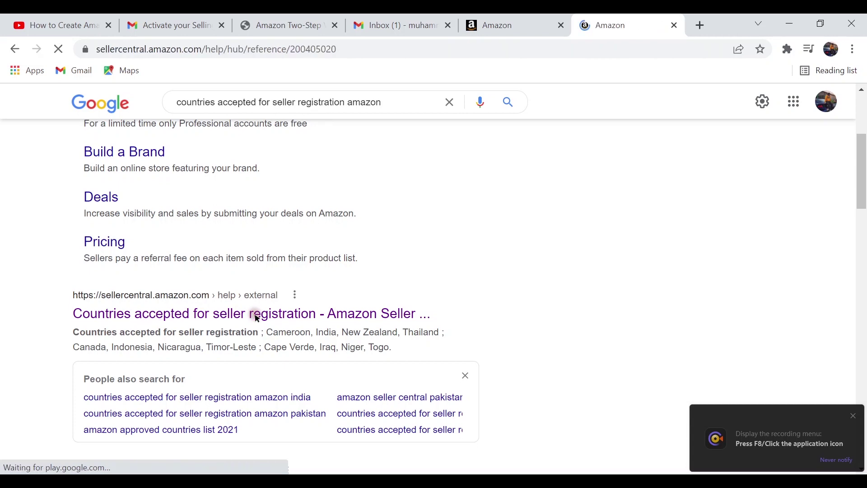
left_click(209, 303)
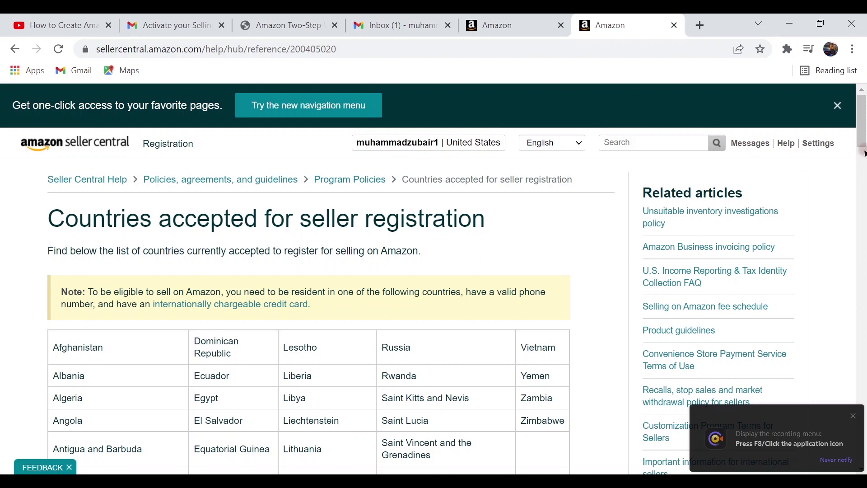
left_click_drag(862, 140, 862, 169)
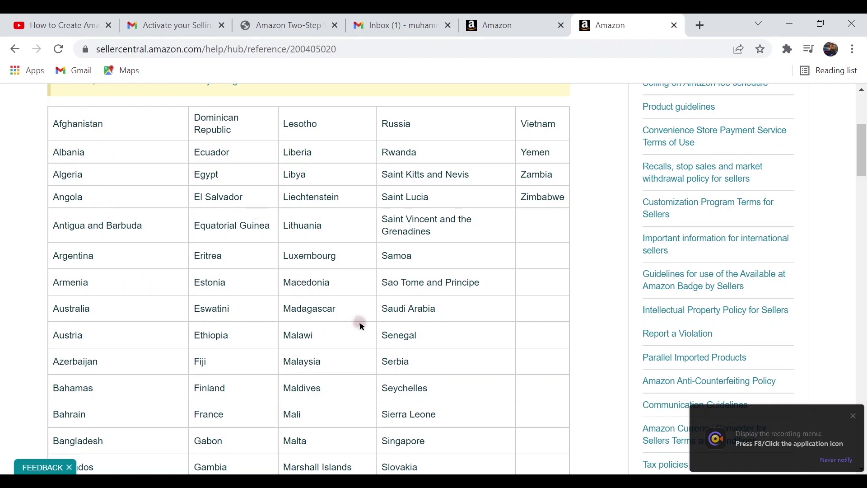
scroll(359, 325, "down", 4)
scroll(363, 324, "down", 3)
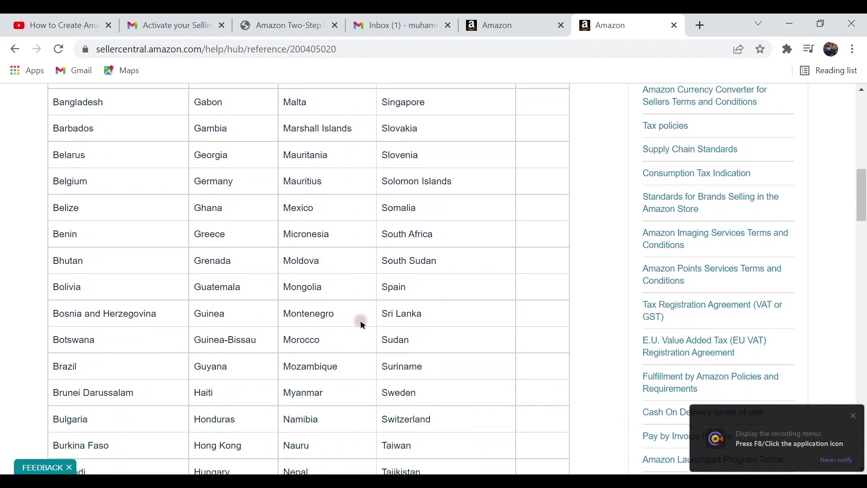
scroll(147, 368, "down", 2)
scroll(147, 368, "down", 3)
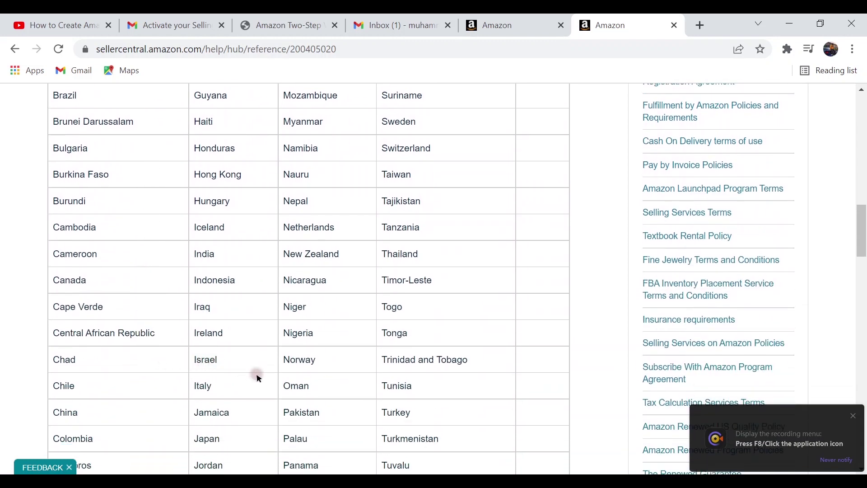
scroll(295, 270, "up", 3)
scroll(294, 269, "up", 6)
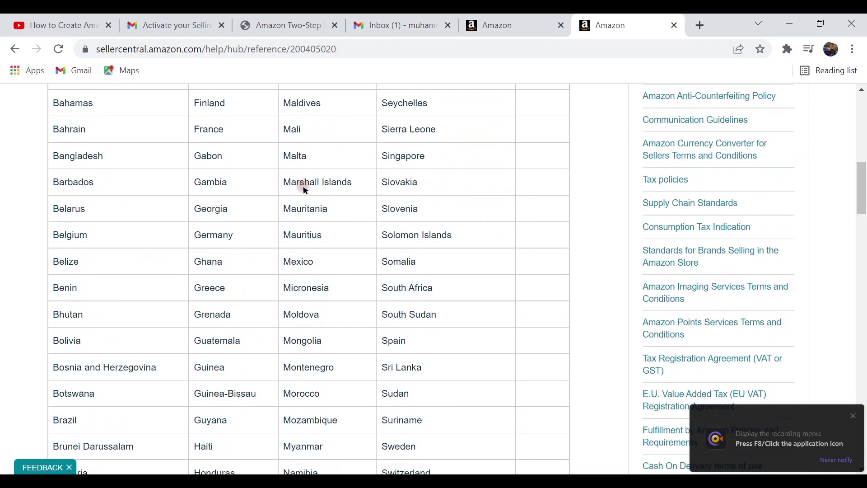
scroll(418, 368, "down", 4)
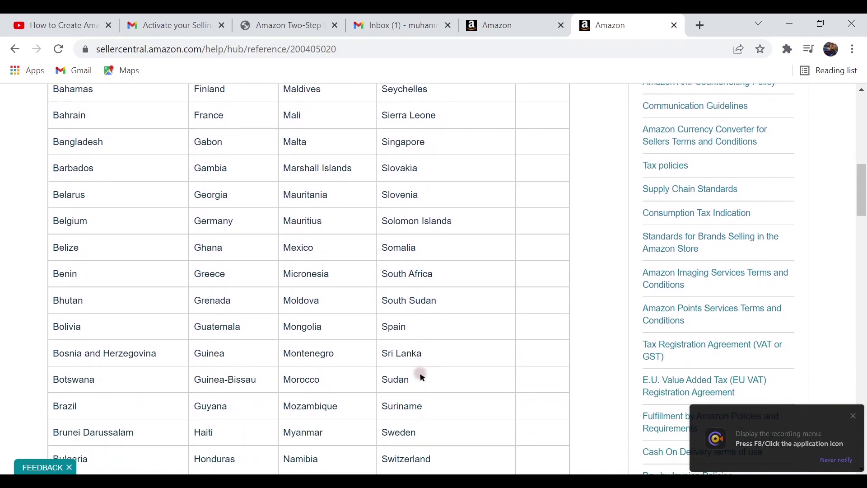
scroll(420, 391, "down", 3)
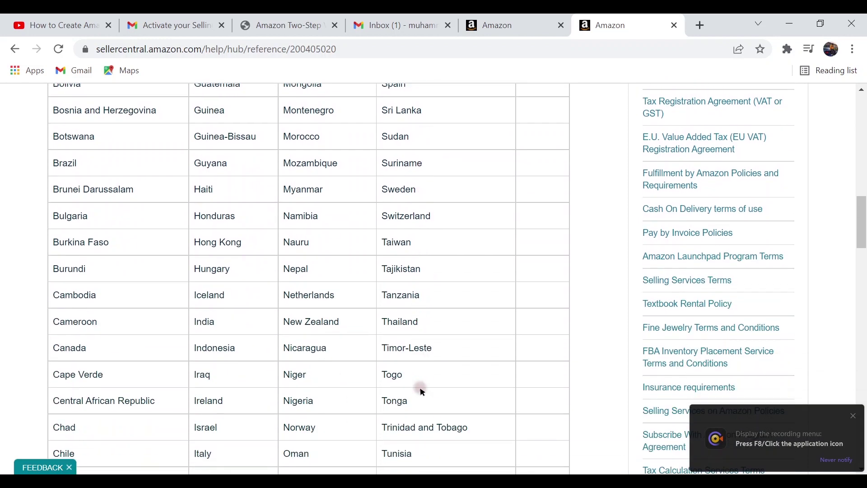
scroll(418, 387, "up", 5)
scroll(420, 370, "up", 7)
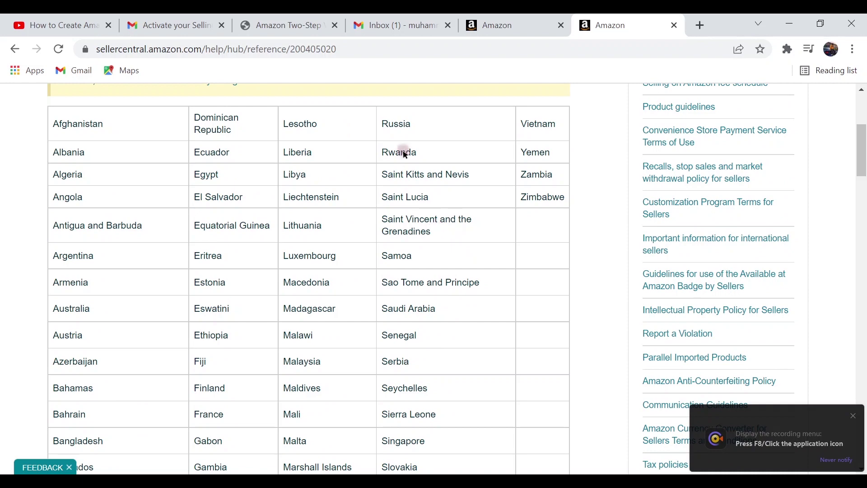
scroll(302, 355, "down", 1)
scroll(302, 354, "down", 10)
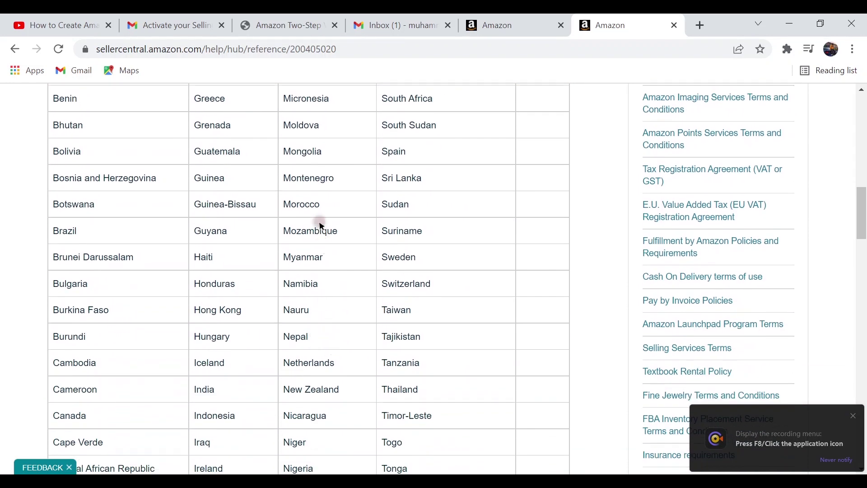
scroll(413, 312, "down", 1)
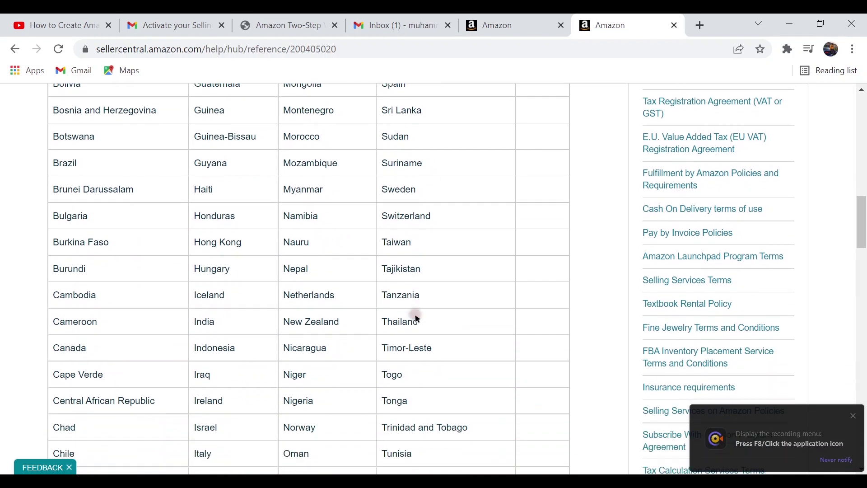
scroll(412, 320, "down", 2)
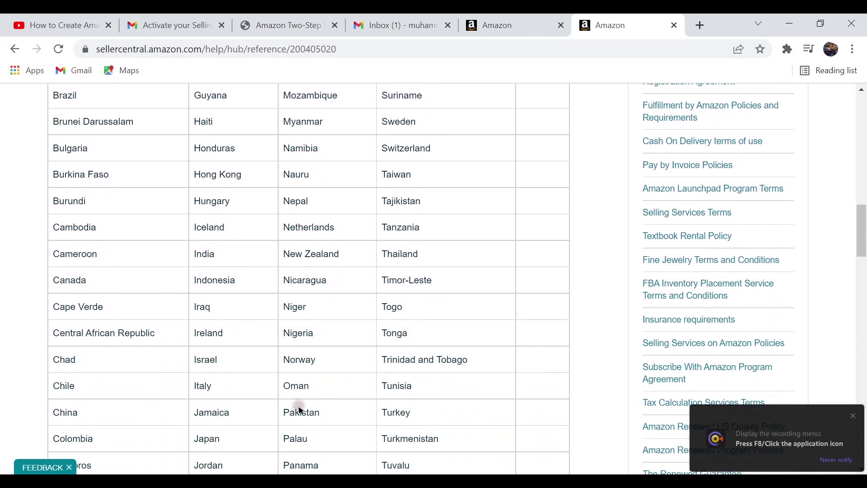
Scroll through the accepted-countries table, highlighting Pakistan and India
double_click(318, 413)
scroll(194, 327, "up", 9)
scroll(187, 323, "up", 6)
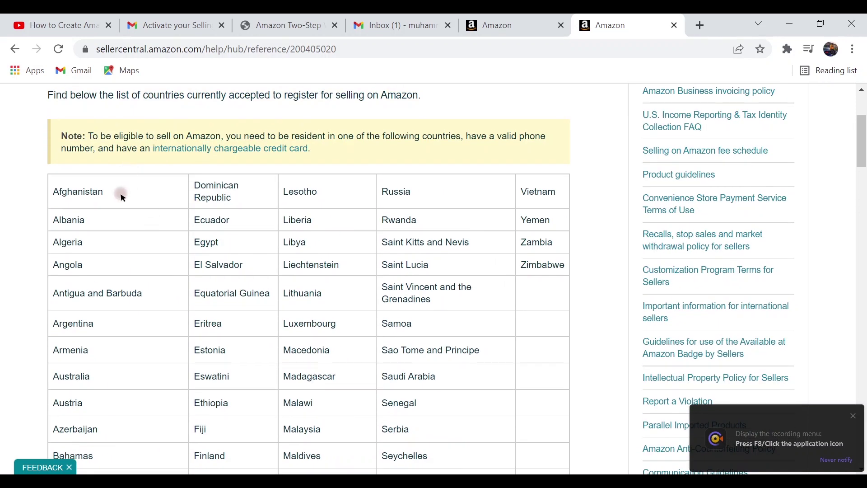
left_click_drag(116, 193, 59, 197)
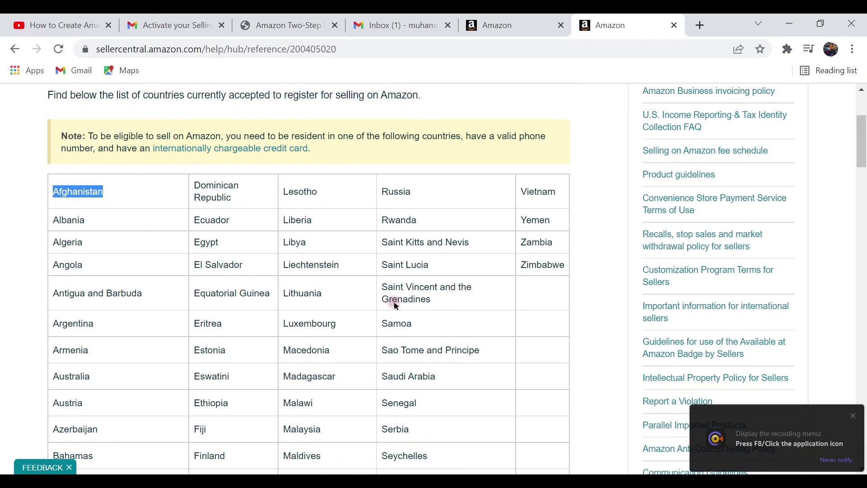
scroll(311, 314, "down", 2)
scroll(312, 315, "down", 7)
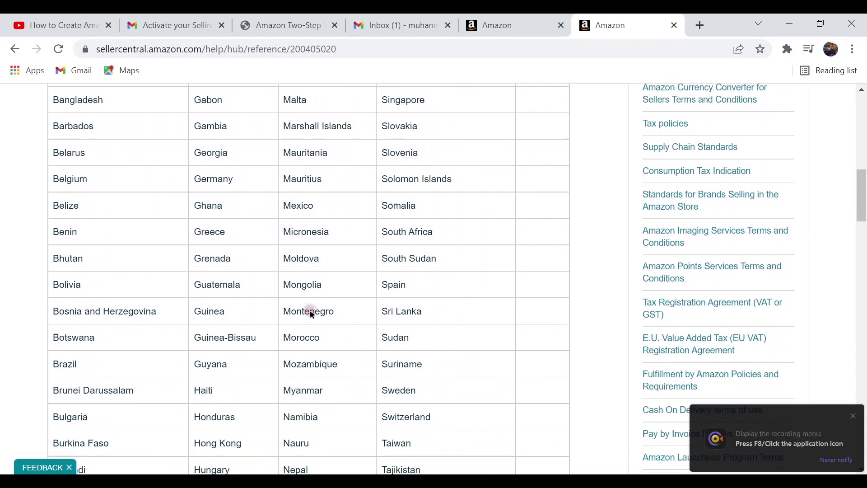
scroll(264, 273, "down", 3)
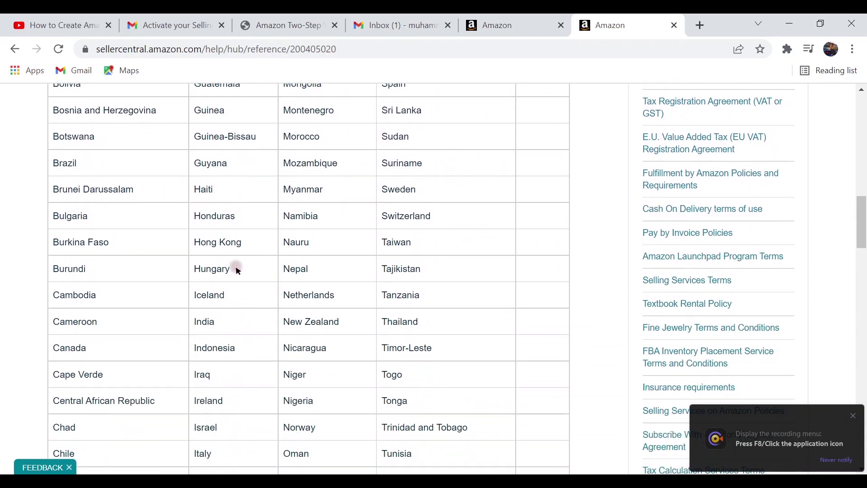
double_click(216, 321)
scroll(263, 198, "up", 6)
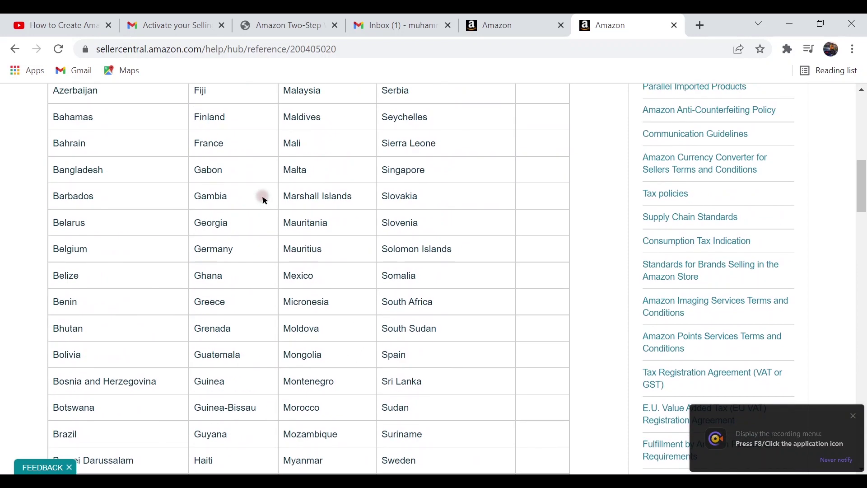
scroll(263, 197, "down", 3)
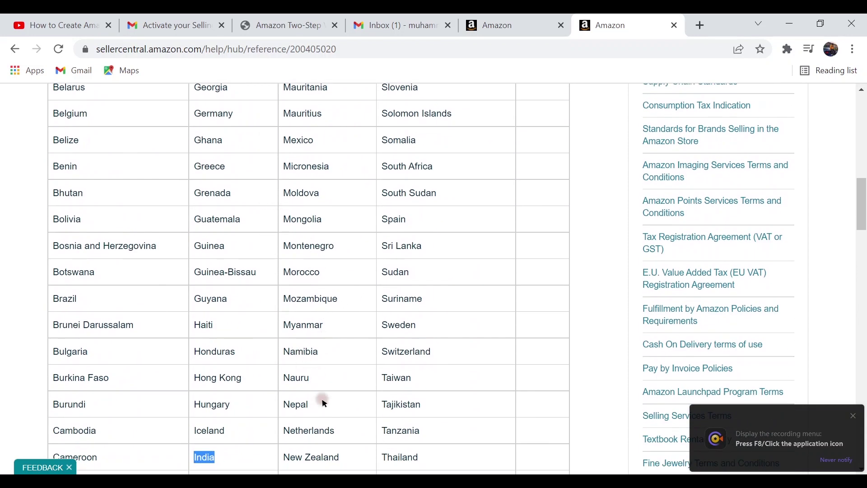
Highlight Nepal, return to the top of the list, and minimize Chrome
double_click(297, 404)
scroll(154, 267, "up", 5)
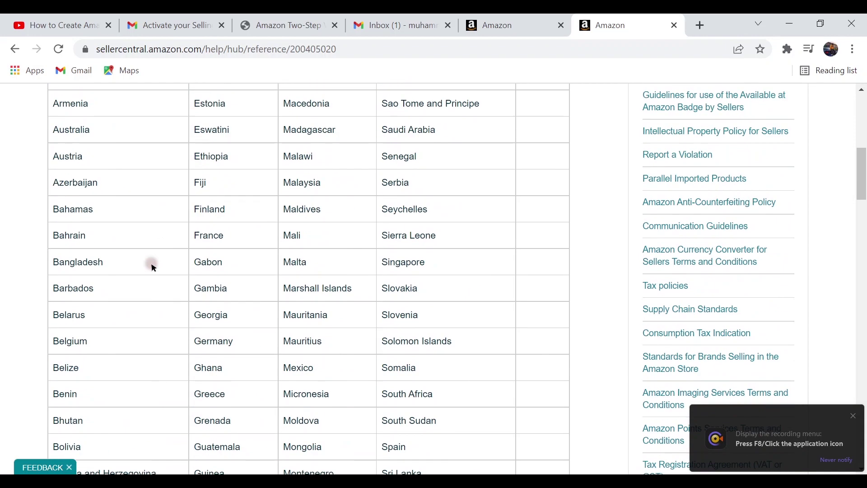
scroll(153, 267, "up", 5)
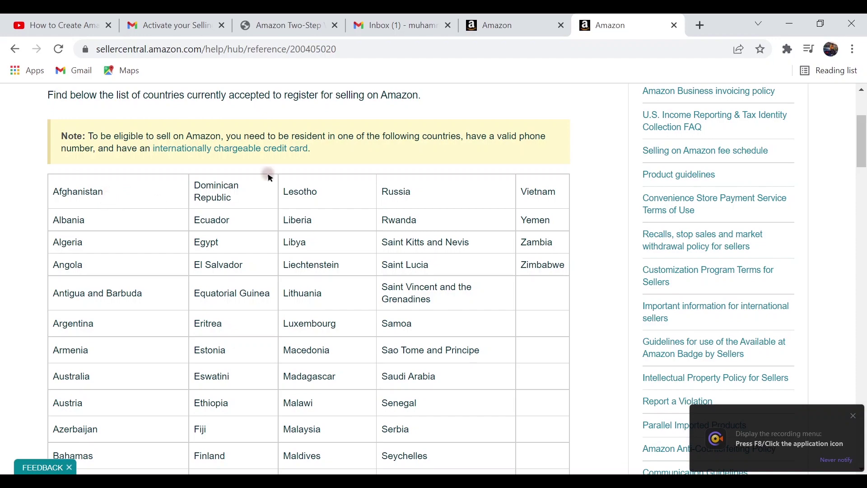
scroll(482, 294, "down", 12)
scroll(489, 391, "down", 14)
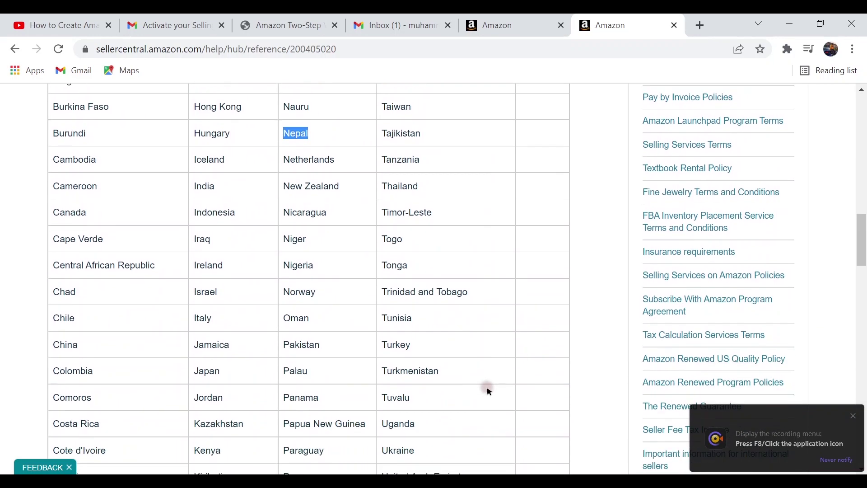
scroll(466, 352, "up", 3)
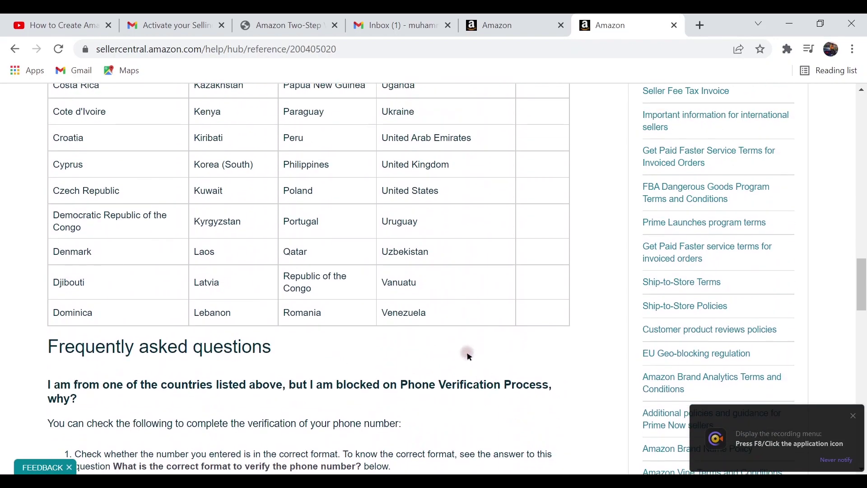
scroll(440, 338, "up", 14)
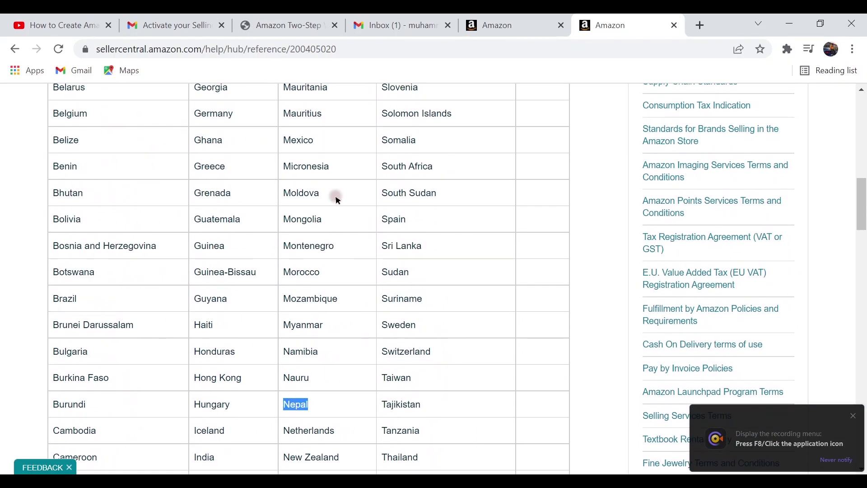
scroll(337, 198, "up", 7)
scroll(337, 198, "up", 6)
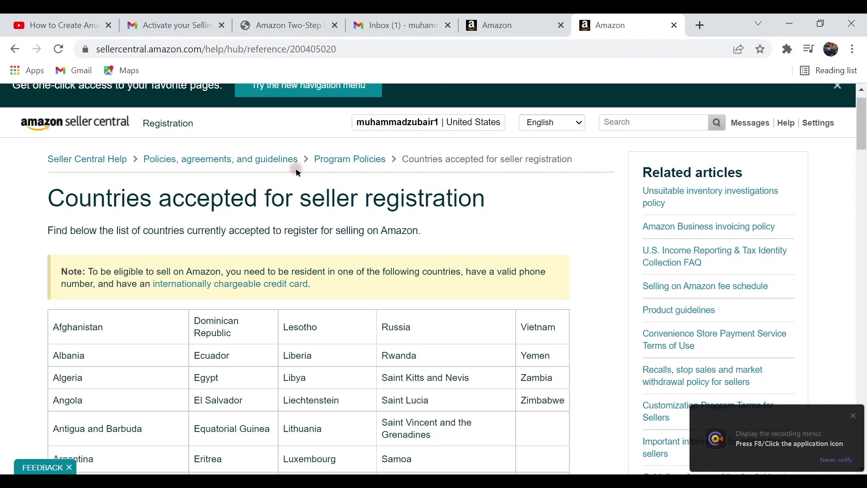
mouse_move(180, 133)
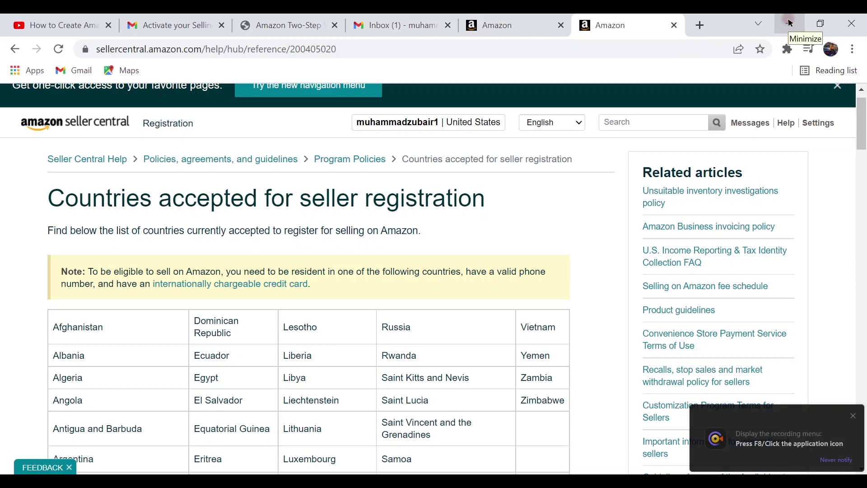
left_click(789, 23)
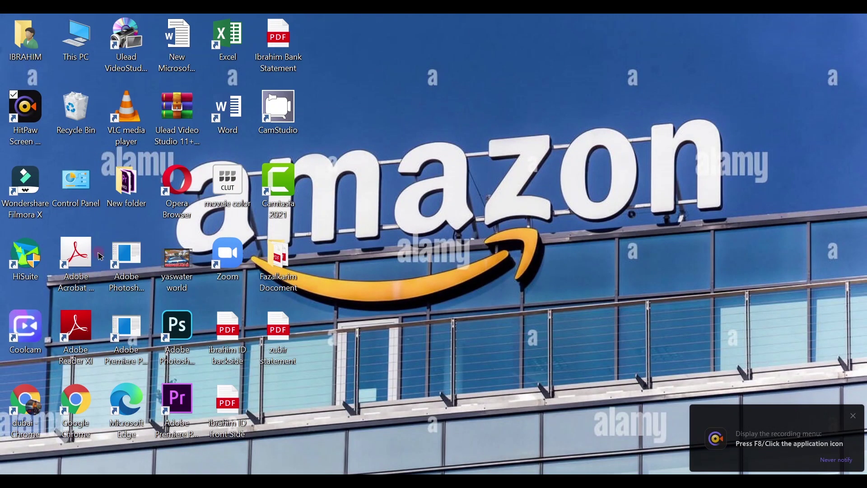
Search Google for 'amazon central seller', trimming 'uae' from the suggested query
double_click(25, 119)
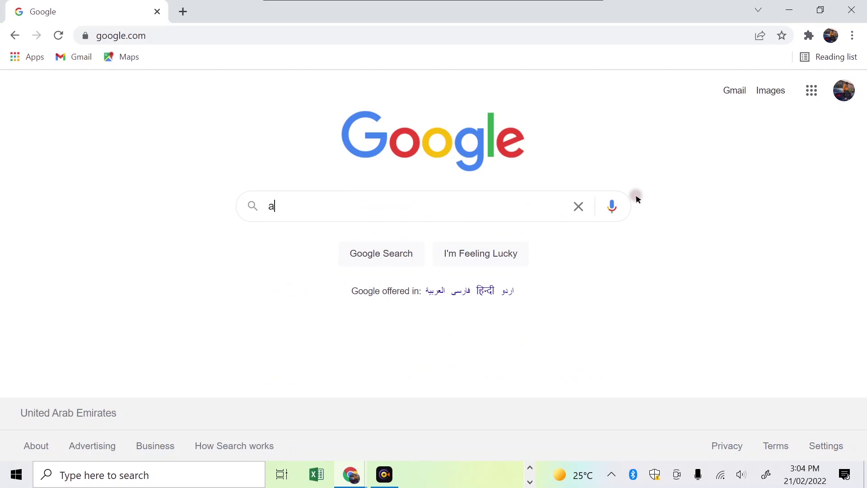
type("mz")
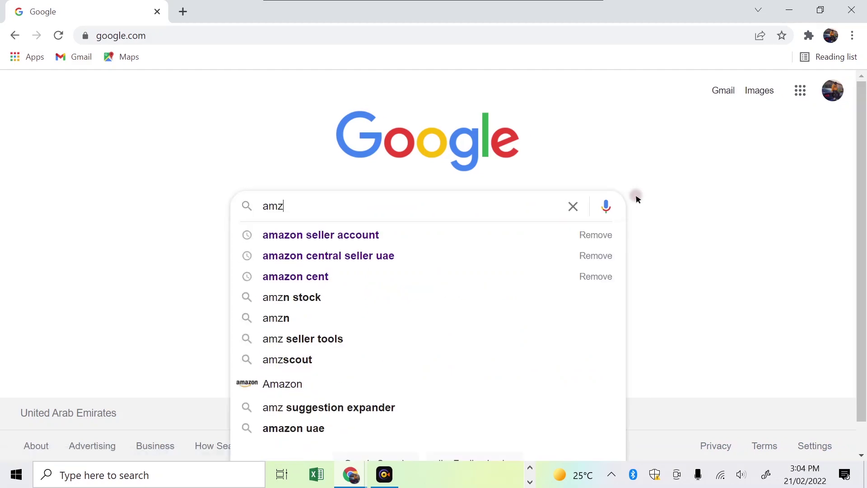
left_click(350, 256)
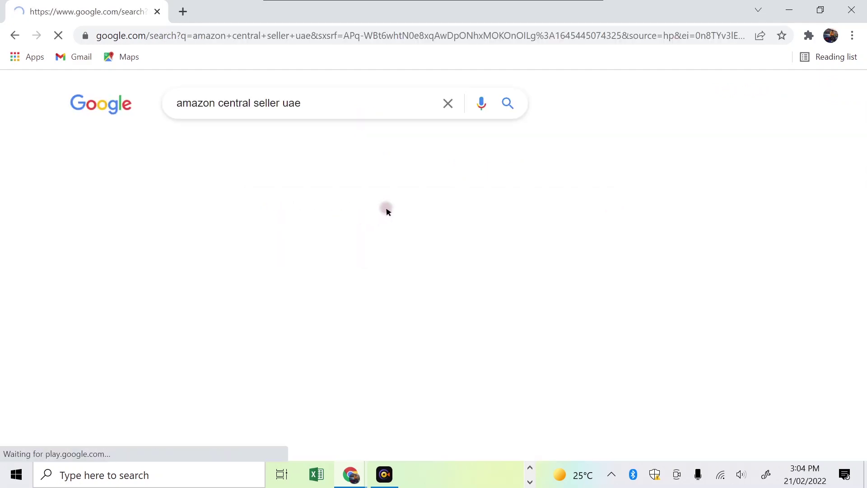
left_click(341, 101)
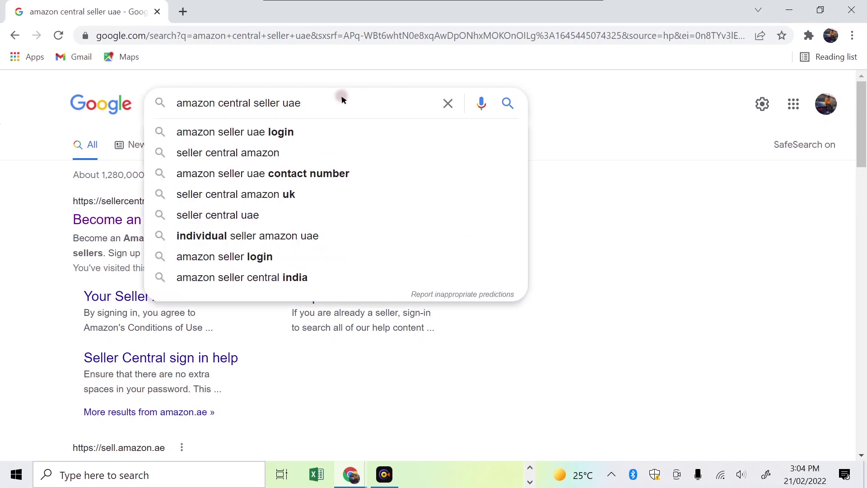
key("BackSpace")
key("Return")
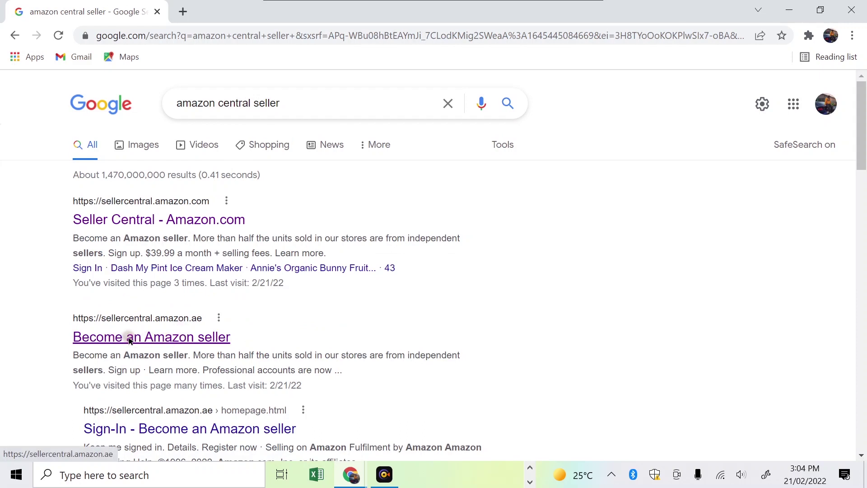
From the sellercentral.amazon.ae page, sign up as a new seller and reach Create your Amazon account
left_click(171, 339)
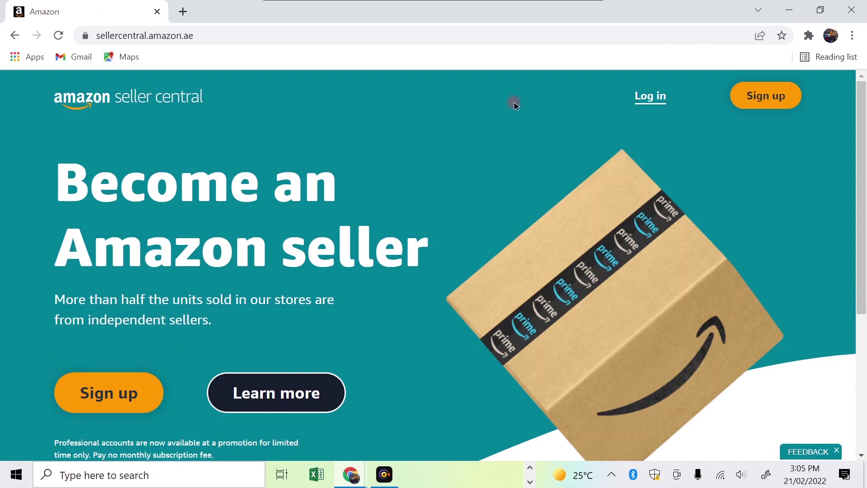
left_click(639, 96)
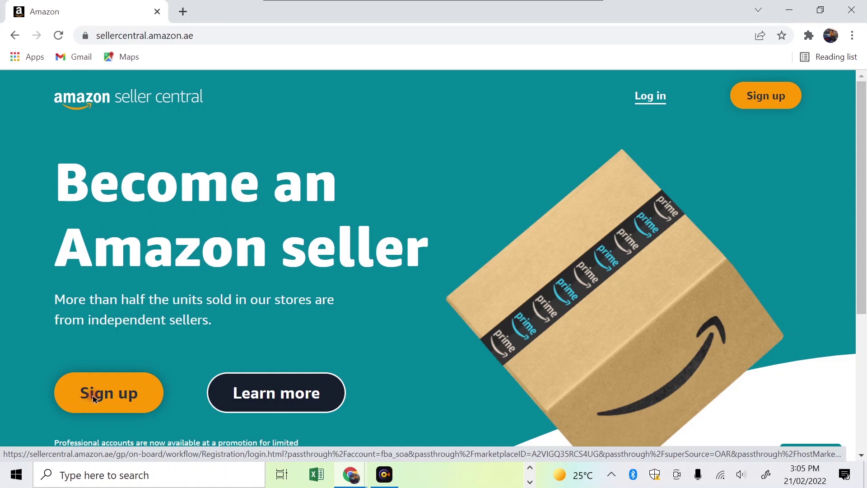
left_click(94, 398)
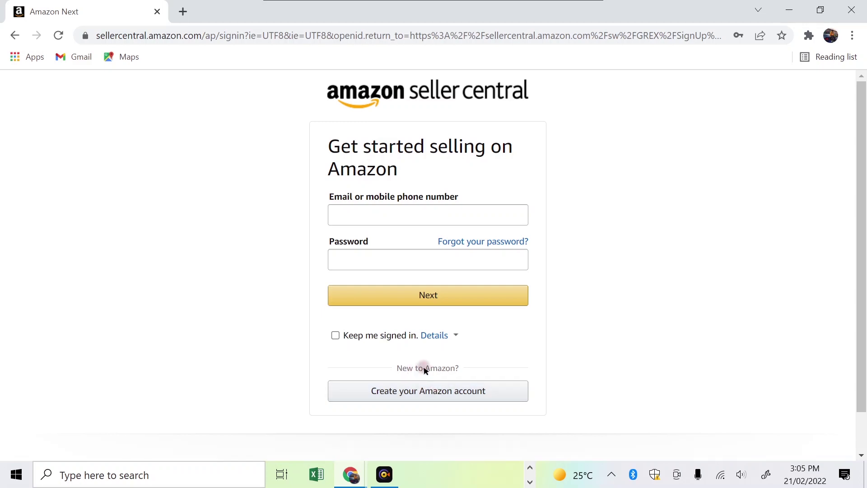
left_click(409, 391)
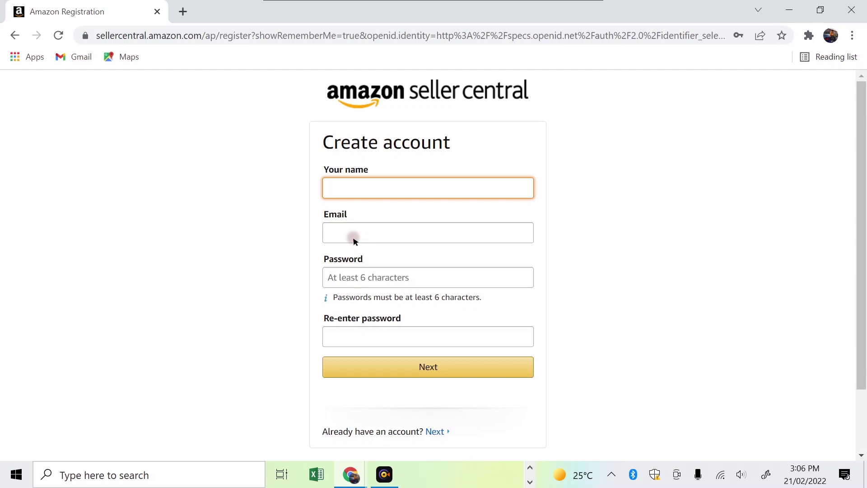
In a new tab, start a personal ('For myself') Google account sign-up
left_click(183, 11)
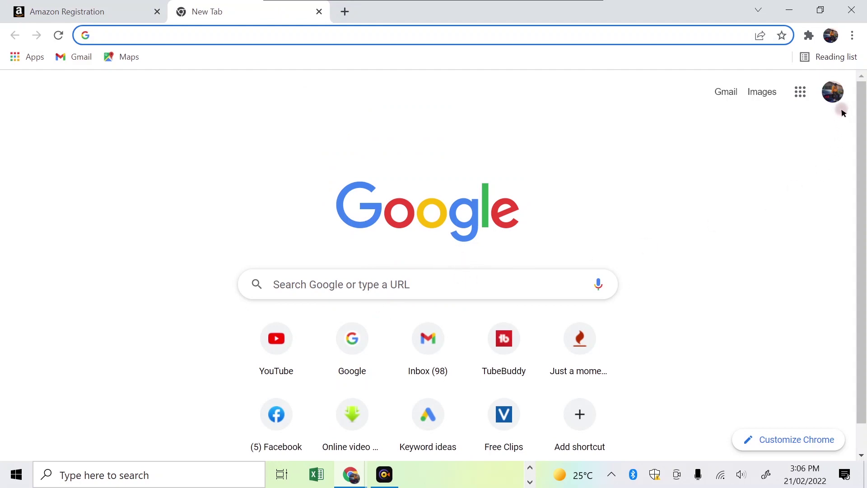
left_click(829, 91)
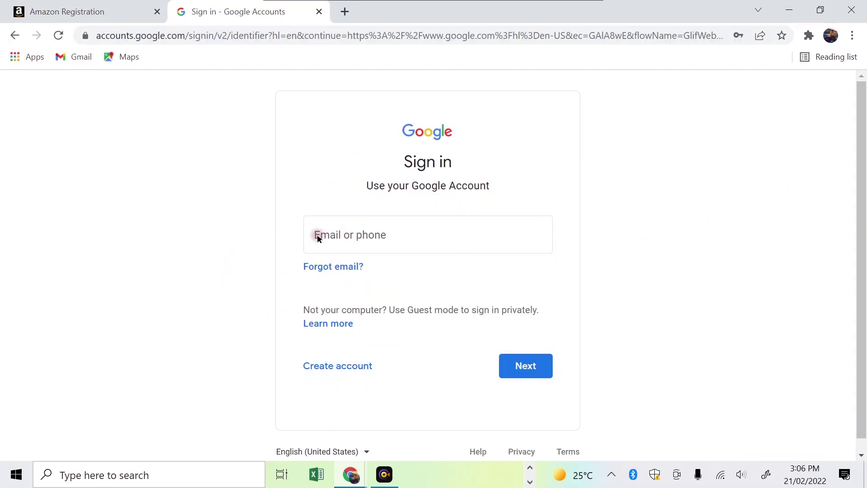
left_click(321, 367)
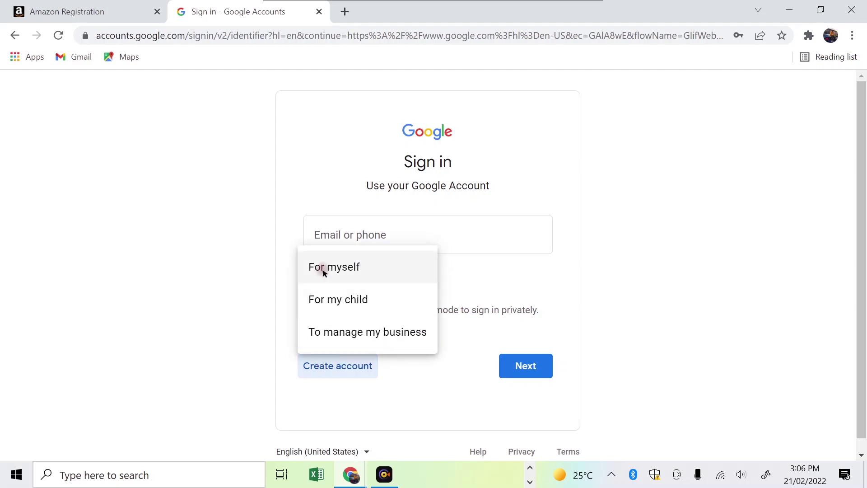
left_click(328, 268)
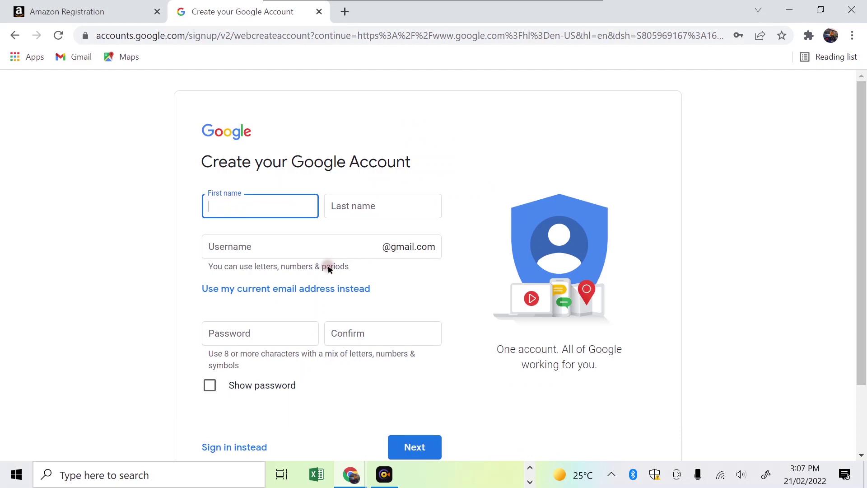
Enter the account holder's first and last name, correcting typos
key("BackSpace")
key("BackSpace")
left_click(339, 212)
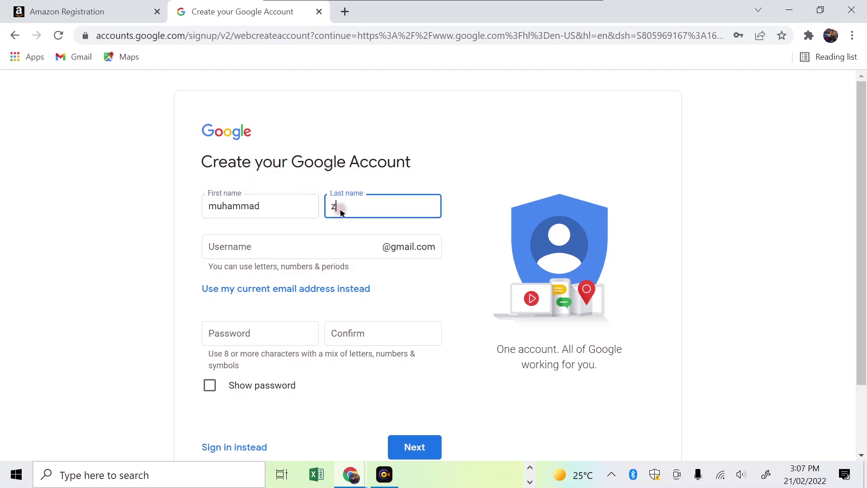
type("ubir")
Enter a name-based Gmail username, appending '11' after it is reported taken
left_click(290, 248)
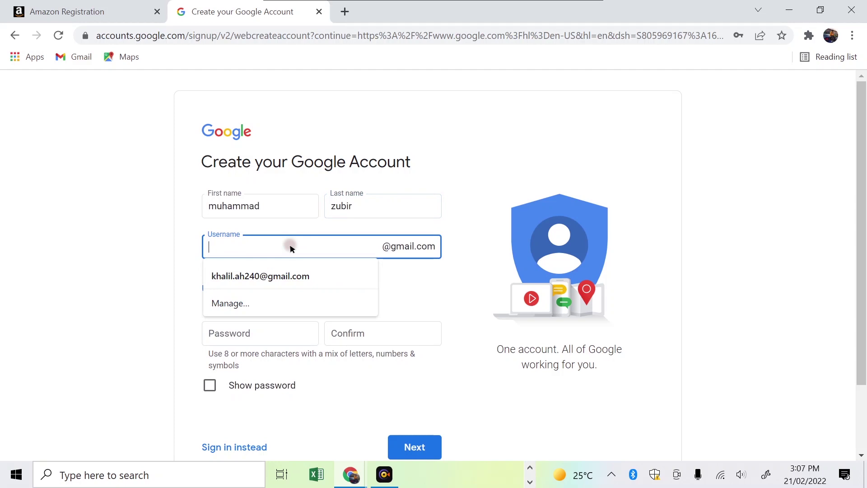
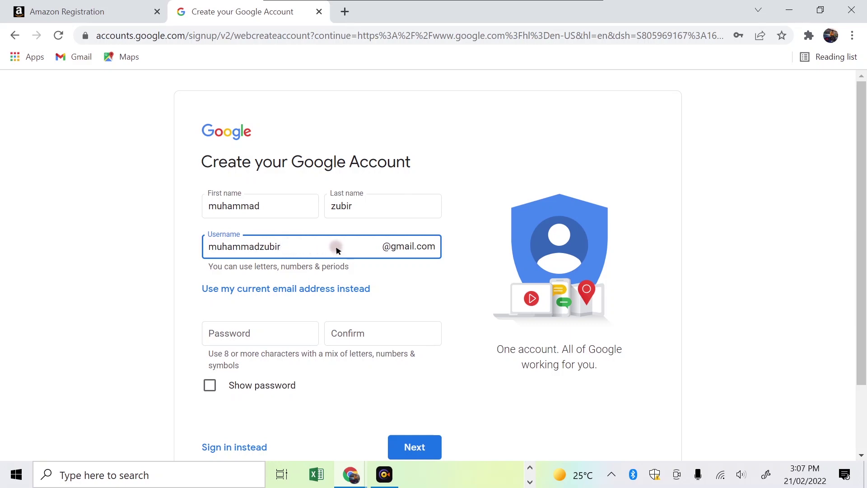
left_click(398, 273)
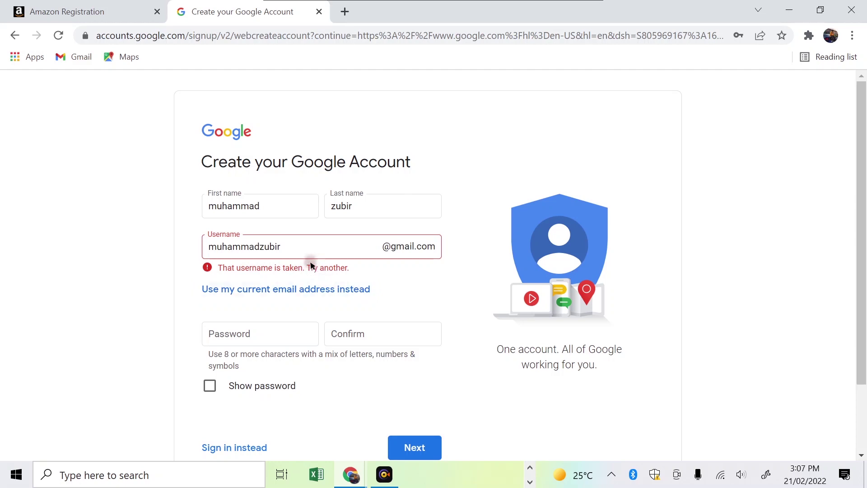
left_click(334, 248)
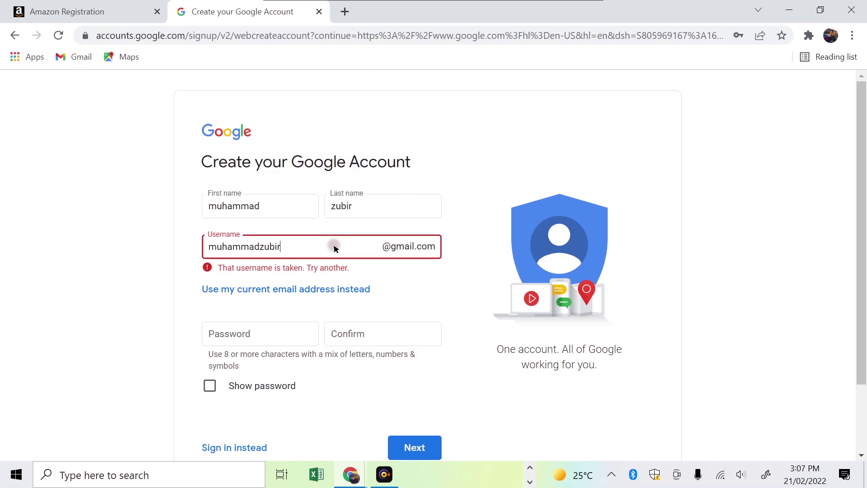
type("11")
left_click(397, 280)
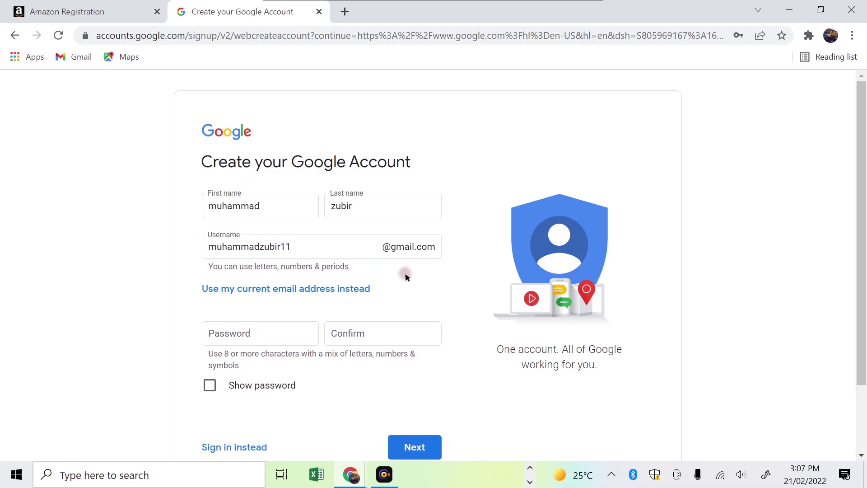
left_click(321, 248)
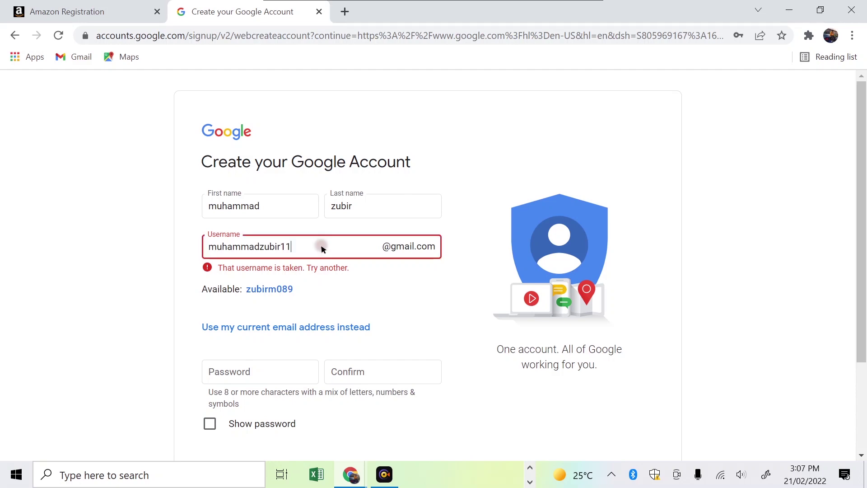
Append '22' and then '33' to the username, rechecking availability each time
type("22")
left_click(389, 277)
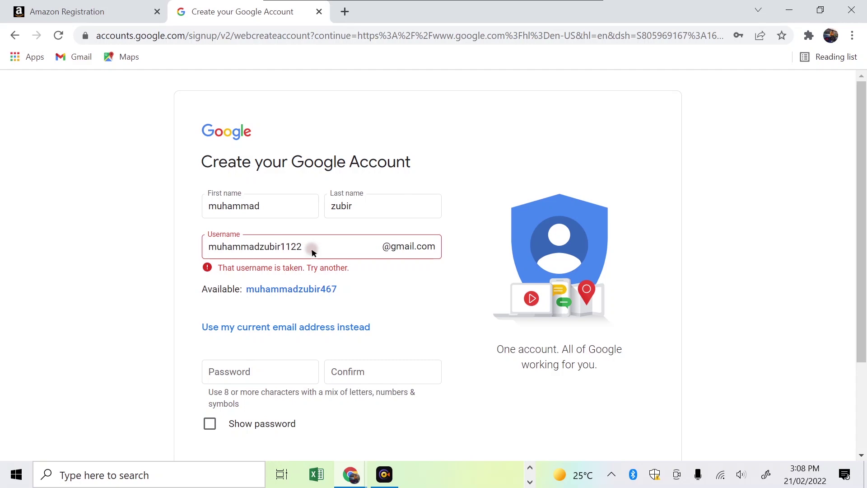
left_click(312, 253)
type("33")
left_click(388, 274)
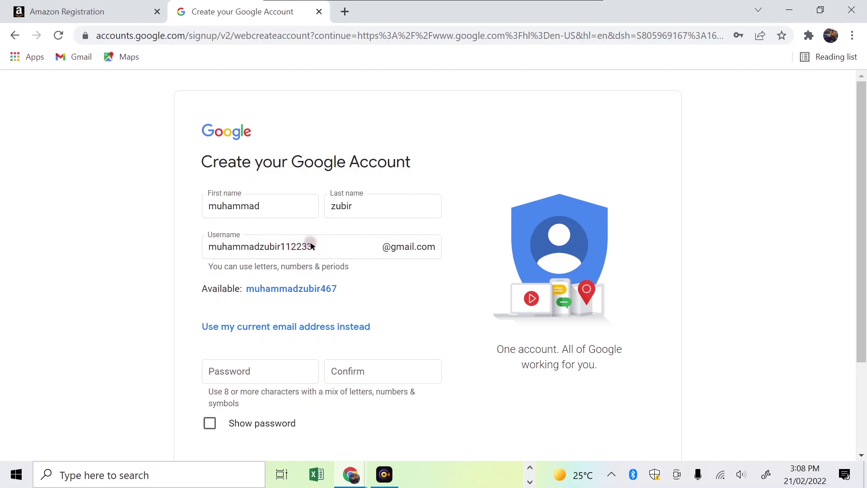
Enter the account password in the Password and Confirm fields
scroll(294, 270, "down", 2)
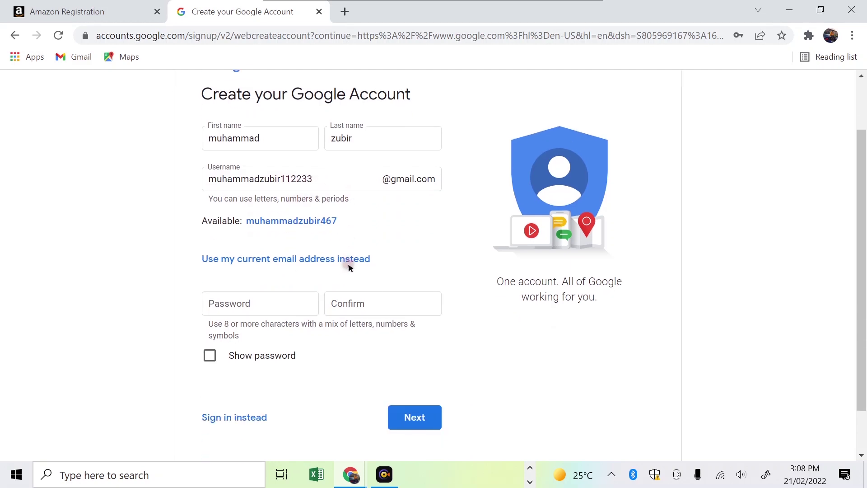
scroll(363, 282, "down", 1)
left_click(280, 252)
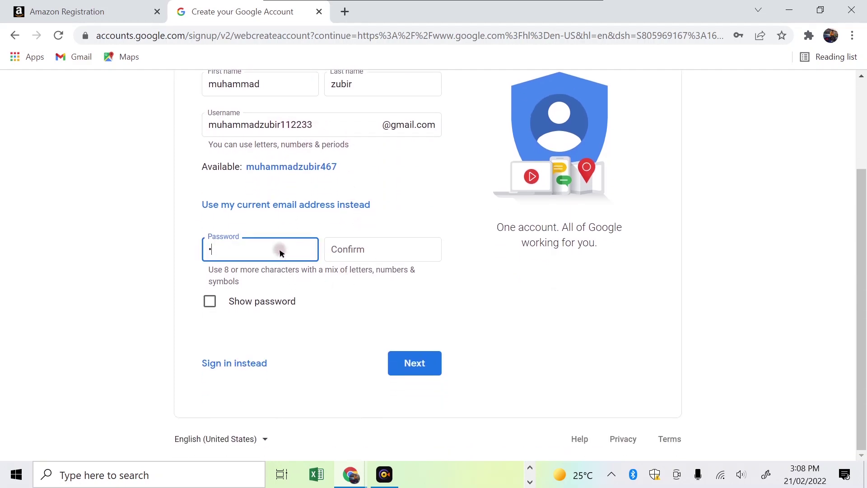
left_click(370, 253)
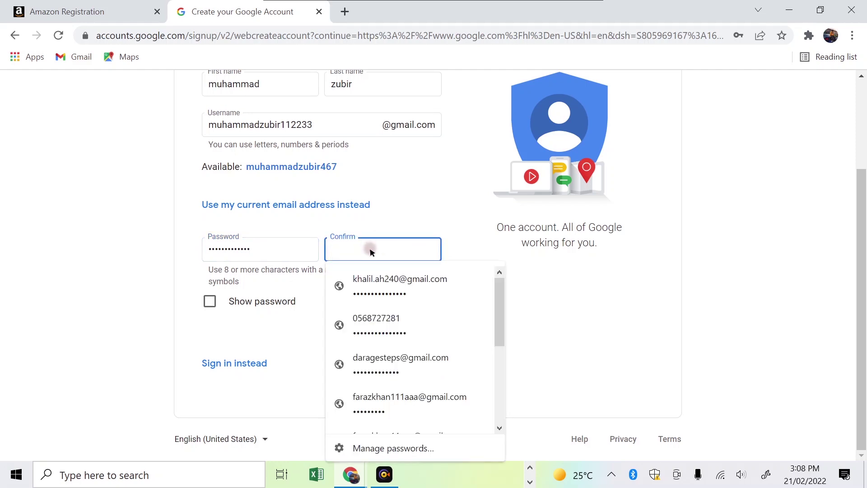
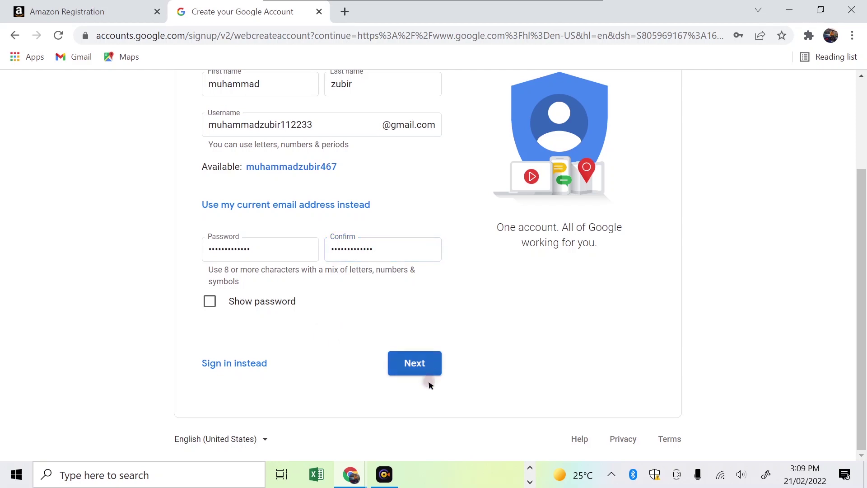
left_click(424, 363)
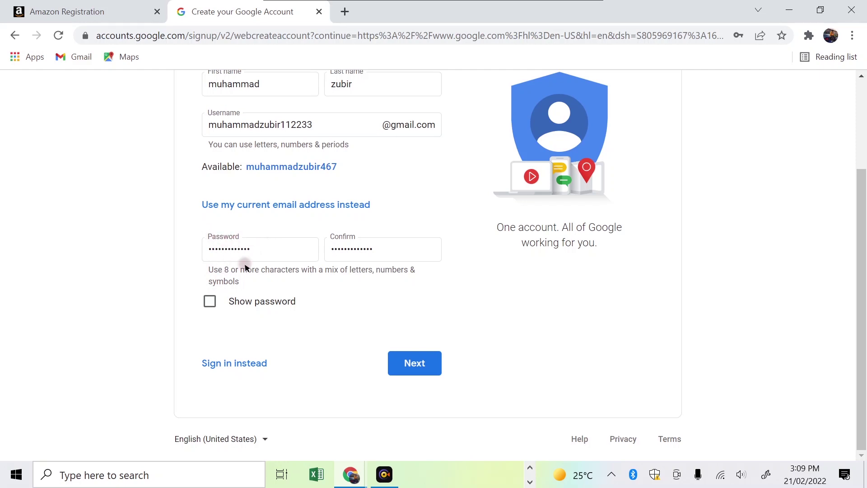
Submit the first page and set the phone country code to United Arab Emirates (+971)
left_click(427, 368)
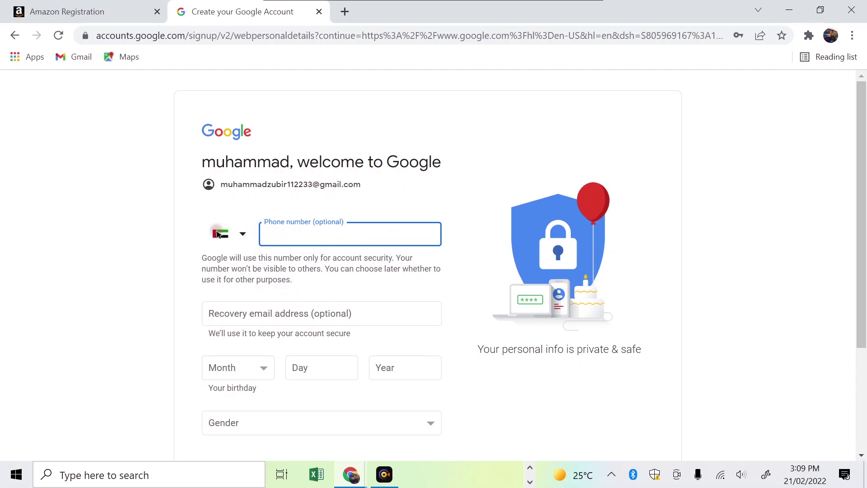
left_click(244, 234)
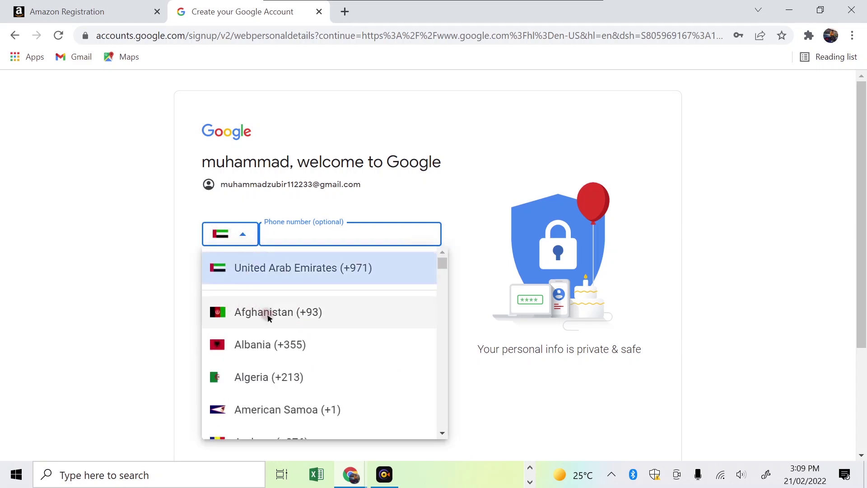
left_click(239, 310)
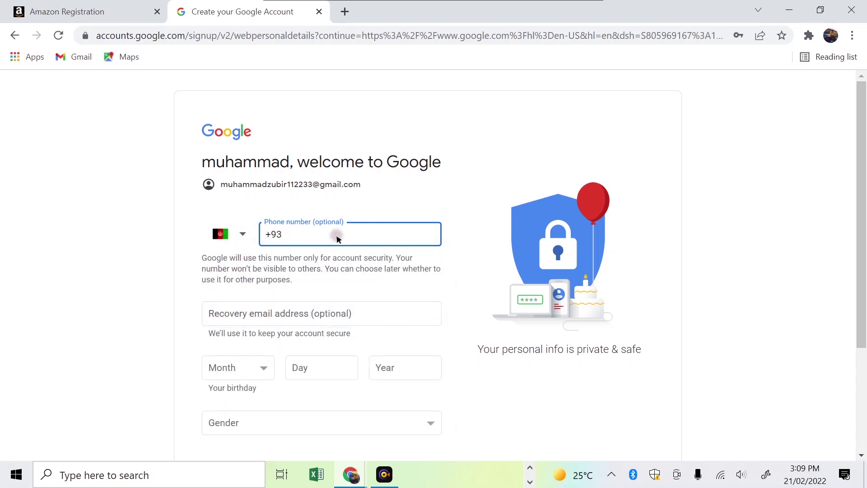
left_click(242, 233)
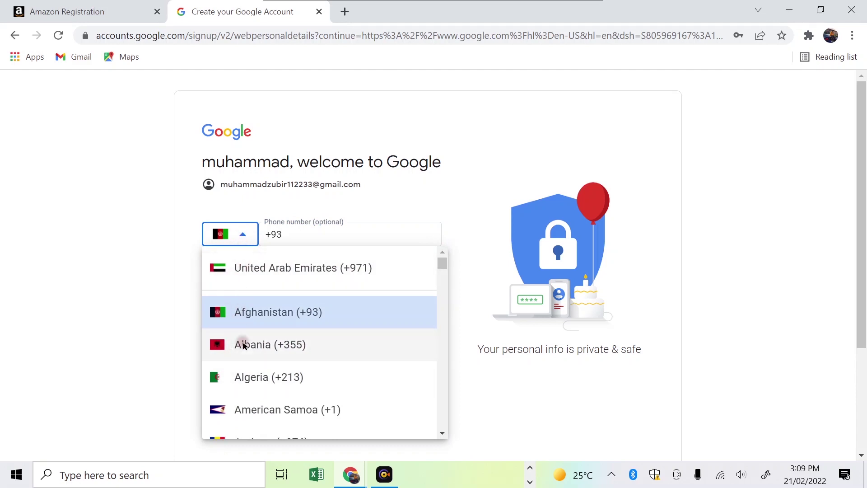
left_click(261, 269)
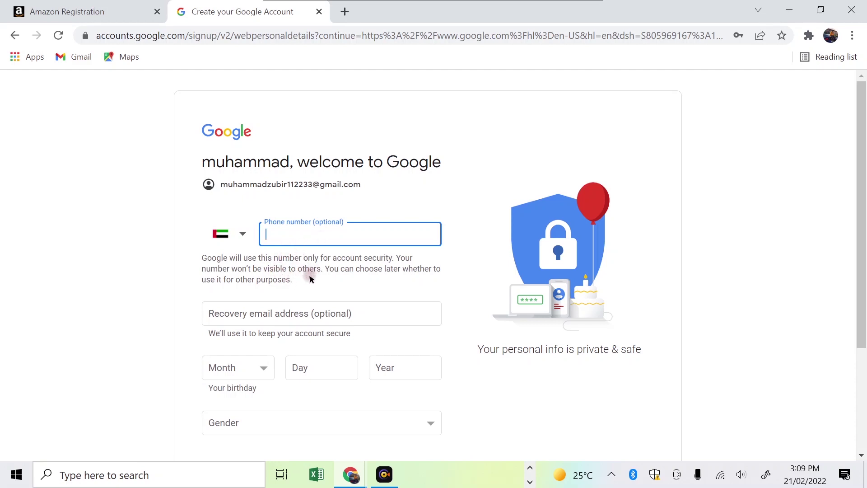
scroll(304, 287, "down", 1)
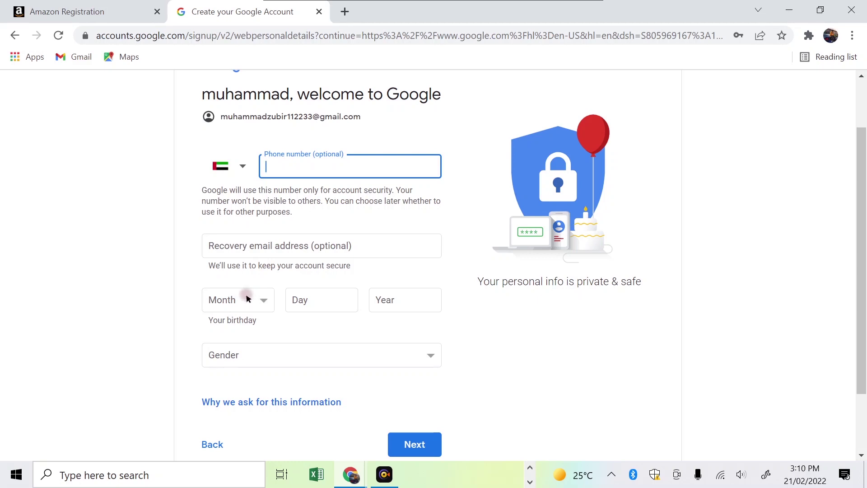
Enter the birthday as January 1, 2000
left_click(247, 298)
left_click(234, 319)
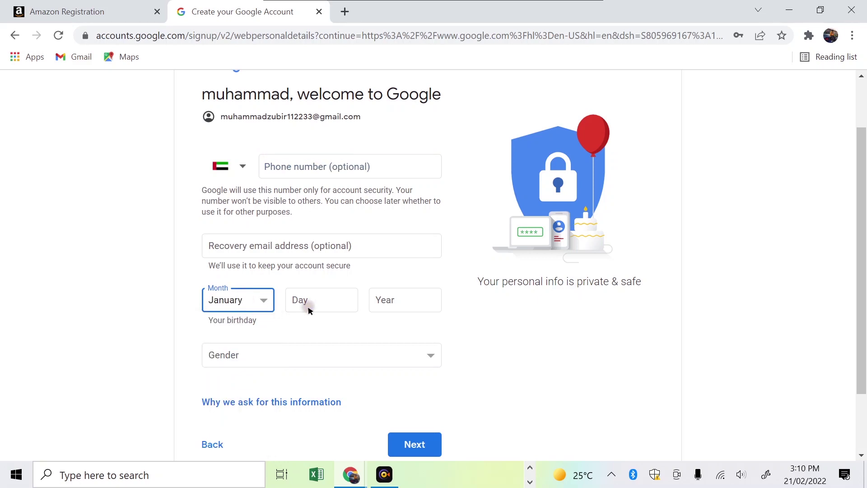
left_click(318, 304)
type("1")
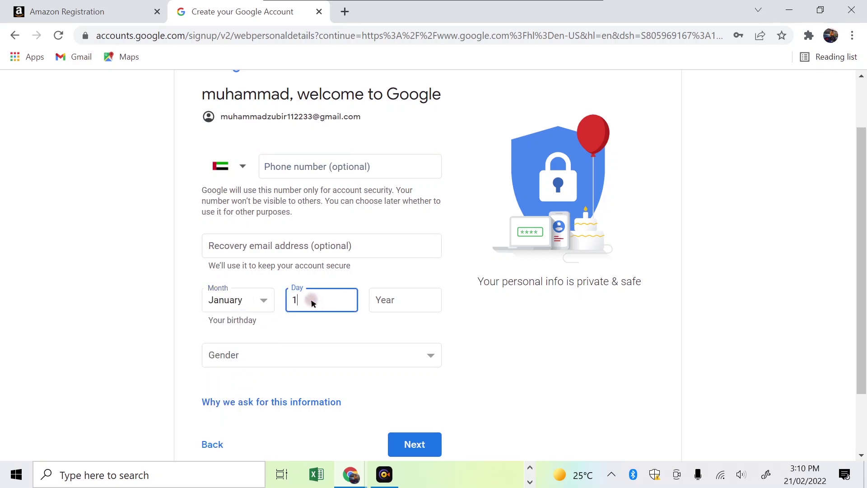
left_click(389, 311)
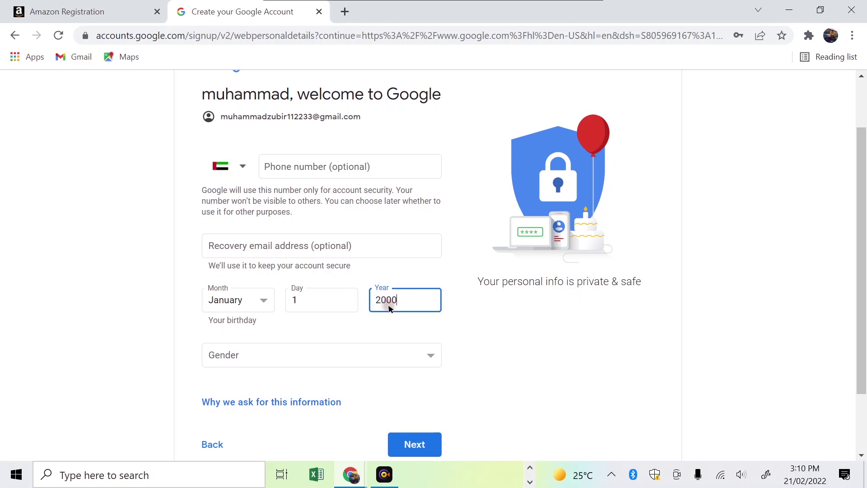
left_click(501, 325)
Set gender to Male and submit the personal details to reach Privacy and Terms
left_click(270, 358)
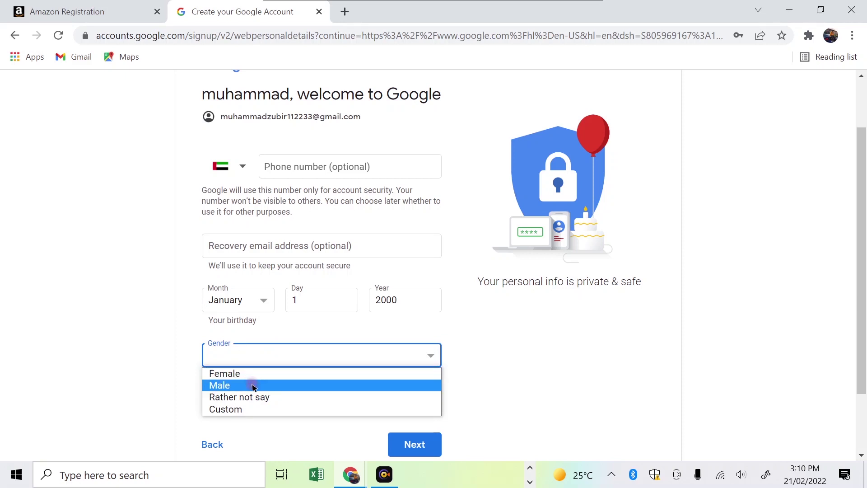
left_click(252, 386)
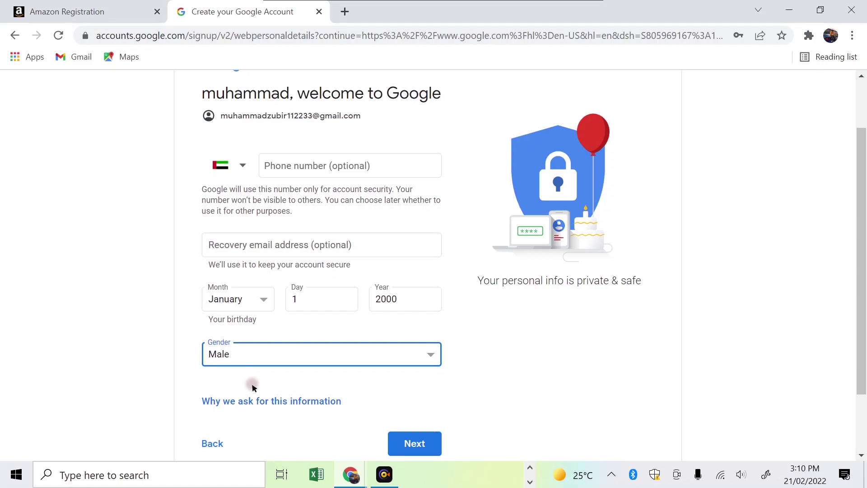
scroll(252, 383, "down", 2)
left_click(405, 378)
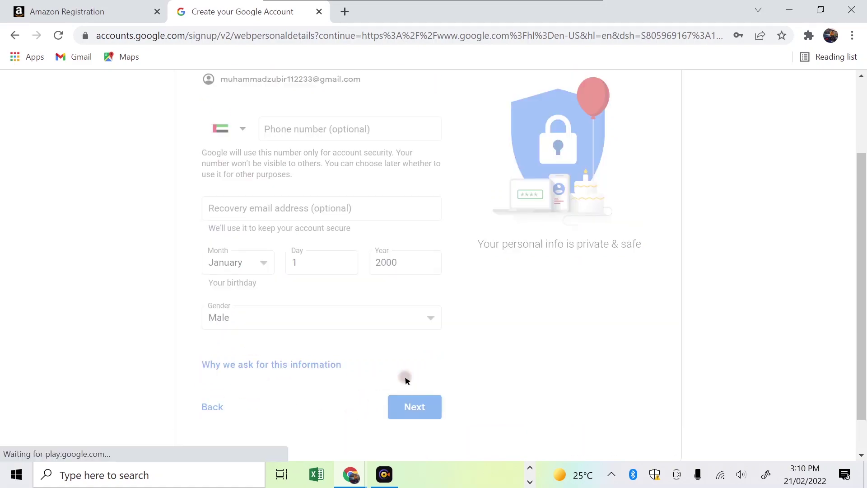
scroll(449, 334, "down", 15)
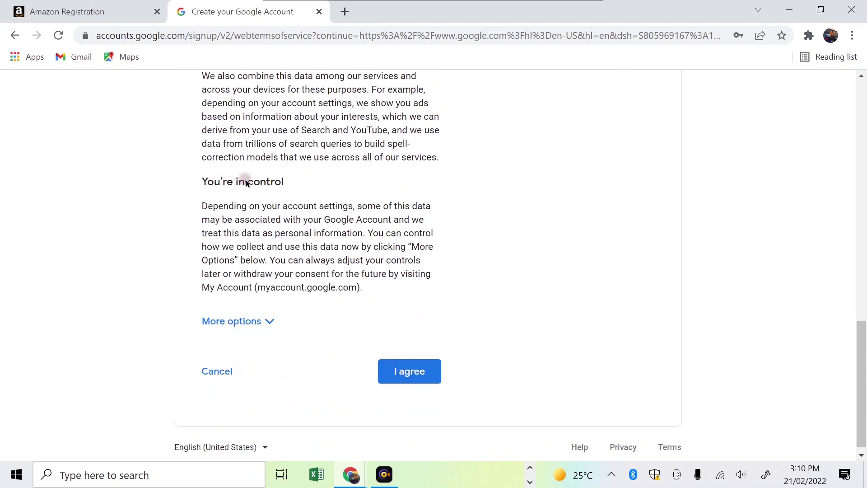
Agree to Google's terms and decline the 'Continue in a new Chrome profile' offer
left_click(394, 373)
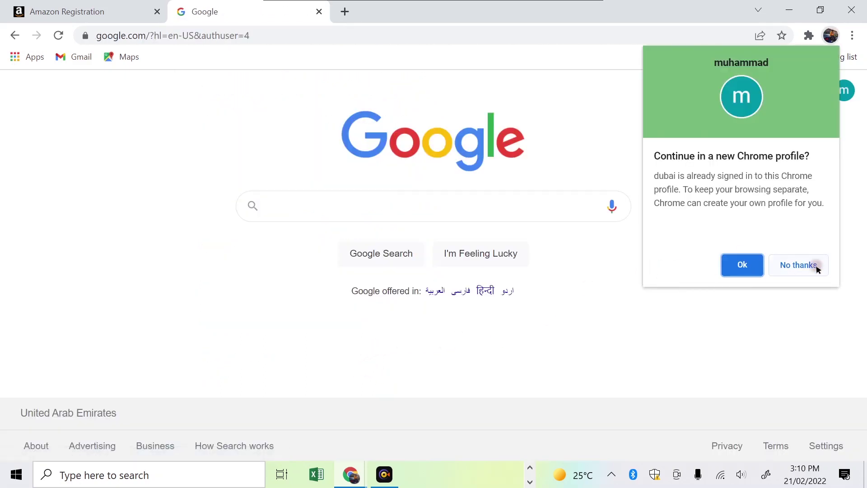
left_click(798, 265)
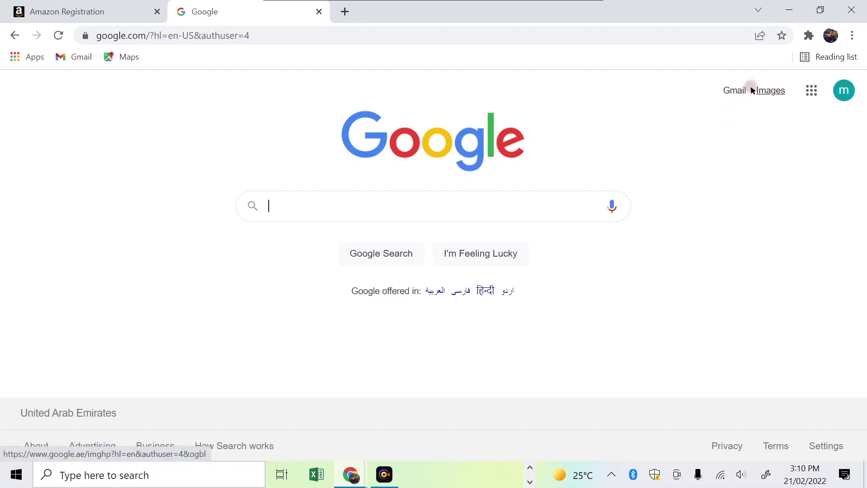
View the new Gmail inbox's welcome message, then switch back to the Amazon Registration tab
left_click(735, 91)
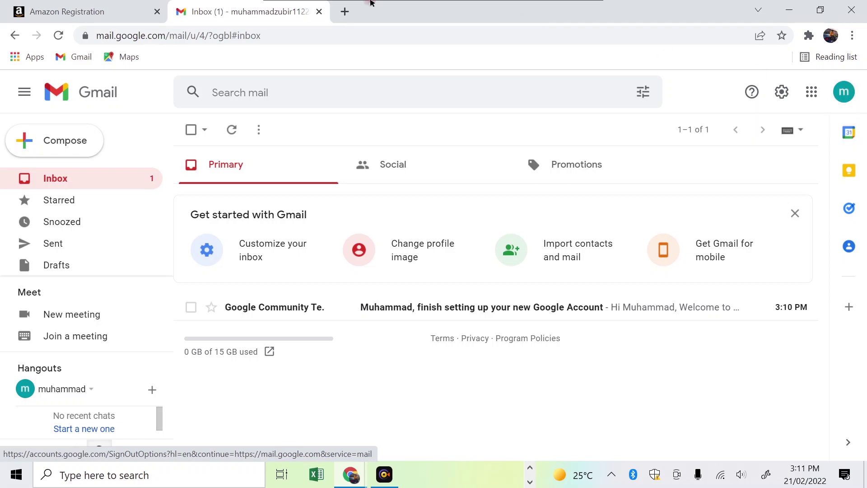
left_click(71, 14)
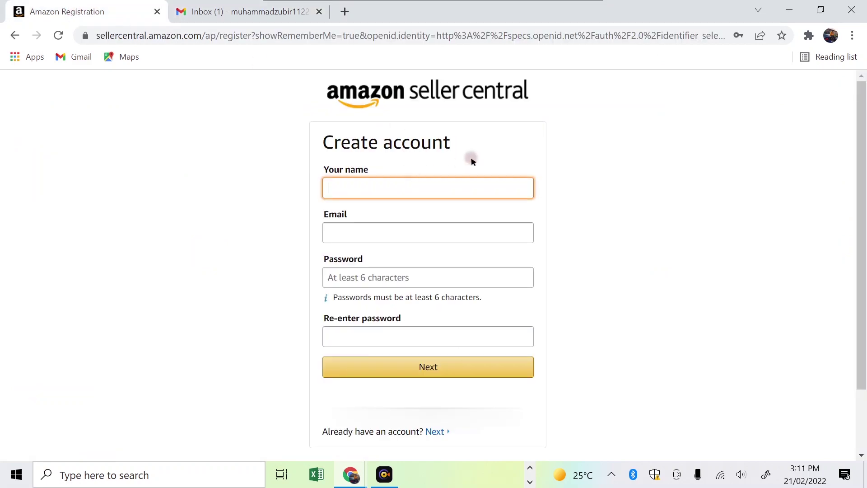
Enter the seller's name and the new Gmail address in the Create account form
type("muhamad")
left_click(452, 231)
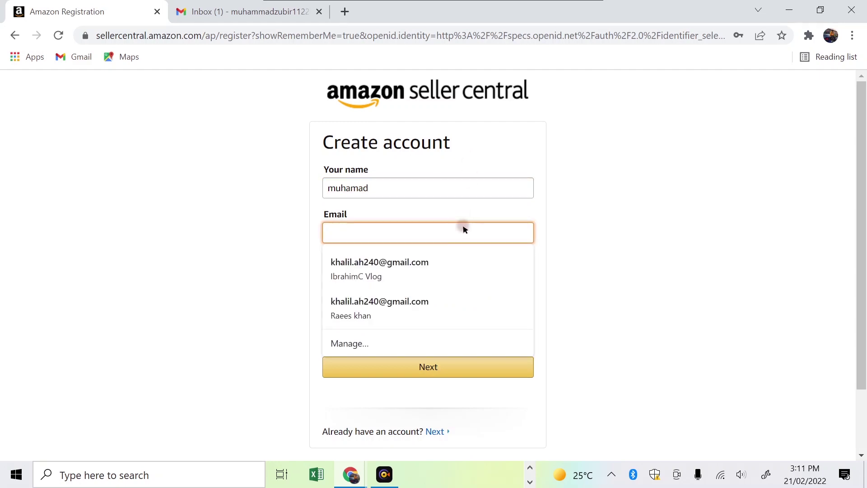
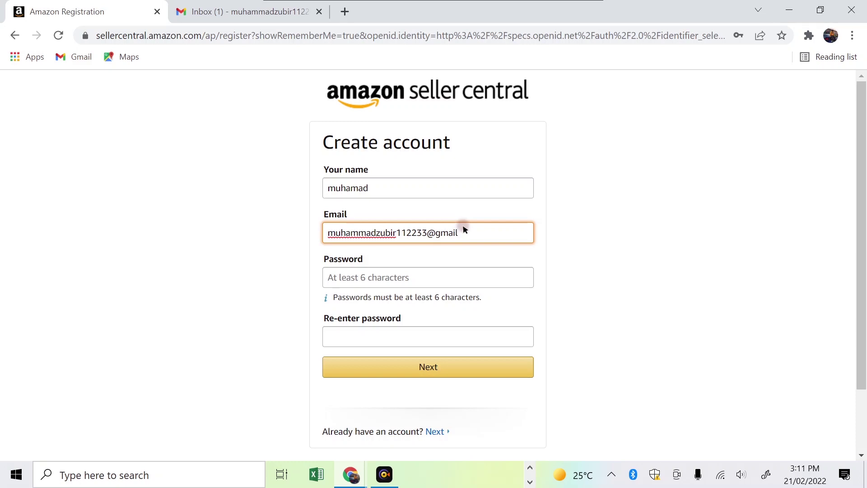
Type the account password and start re-entering it in the confirmation field
left_click(435, 276)
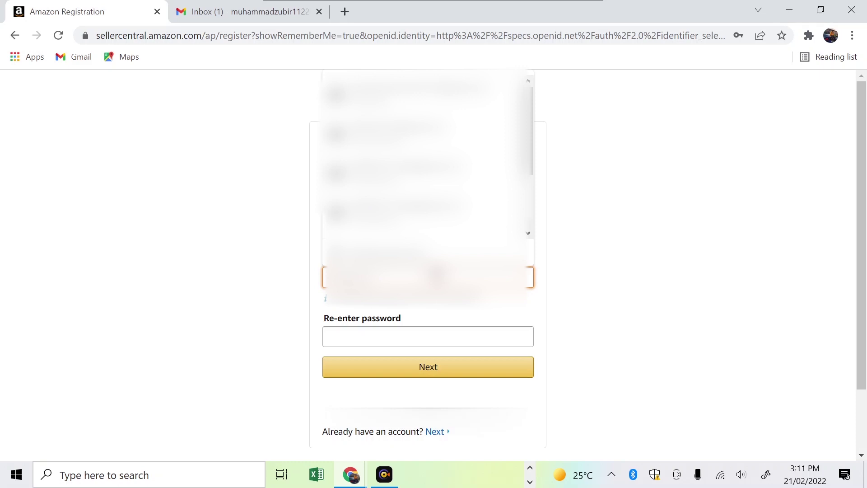
left_click(426, 338)
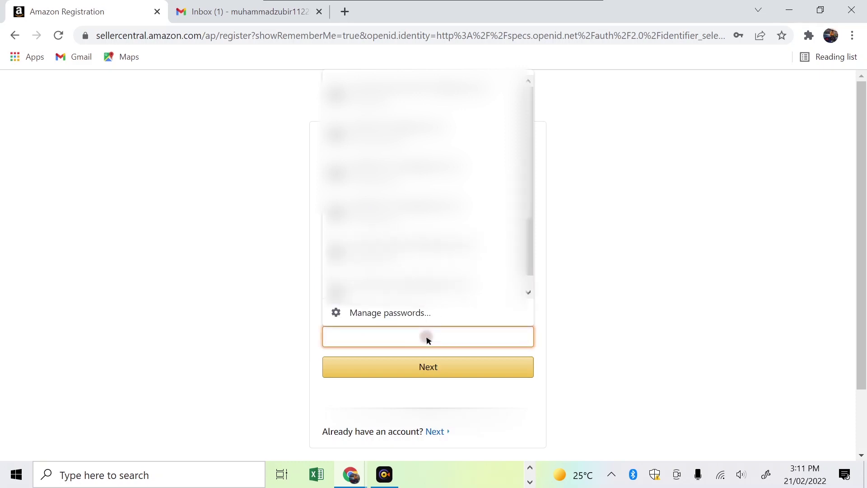
type("•")
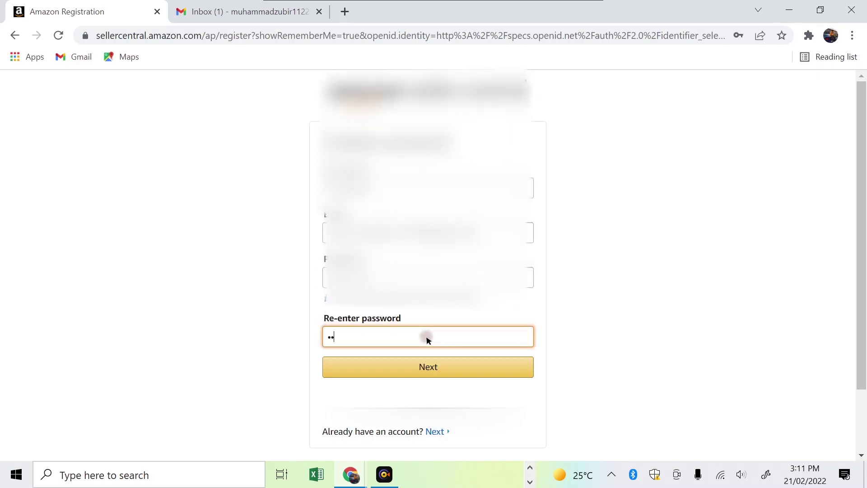
type("•••")
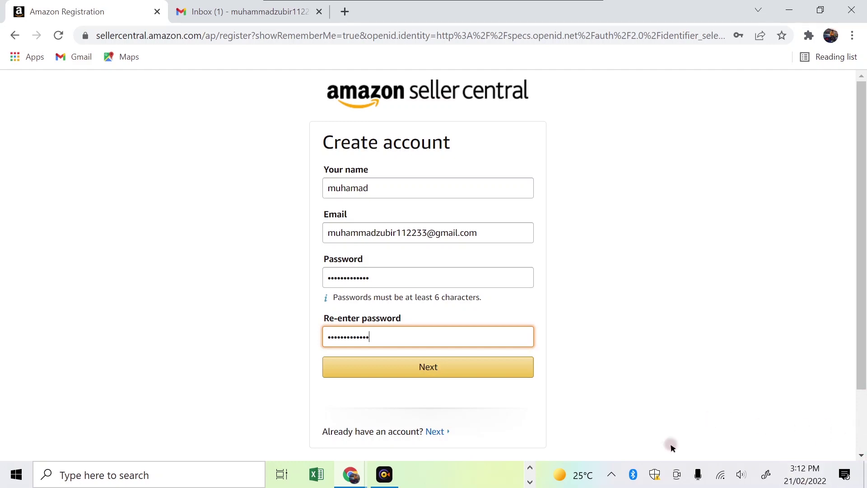
Submit the account details, dismiss Chrome's save-password bubble, and focus the Enter OTP field
left_click(426, 373)
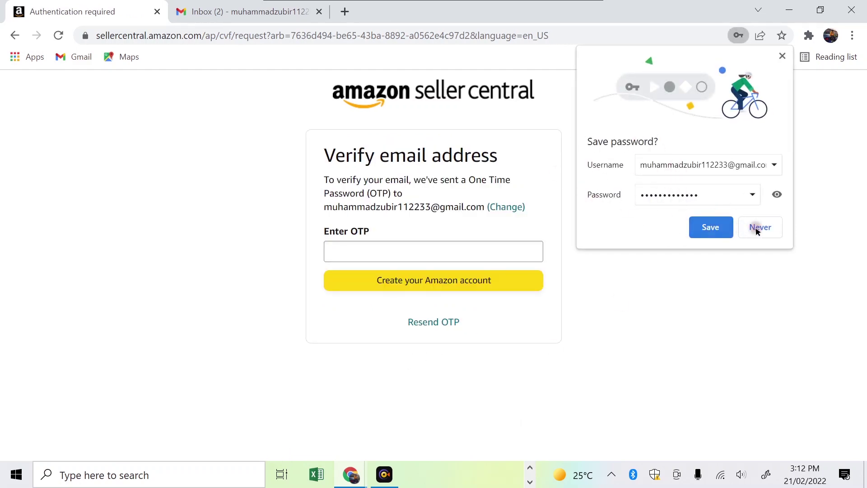
left_click(709, 230)
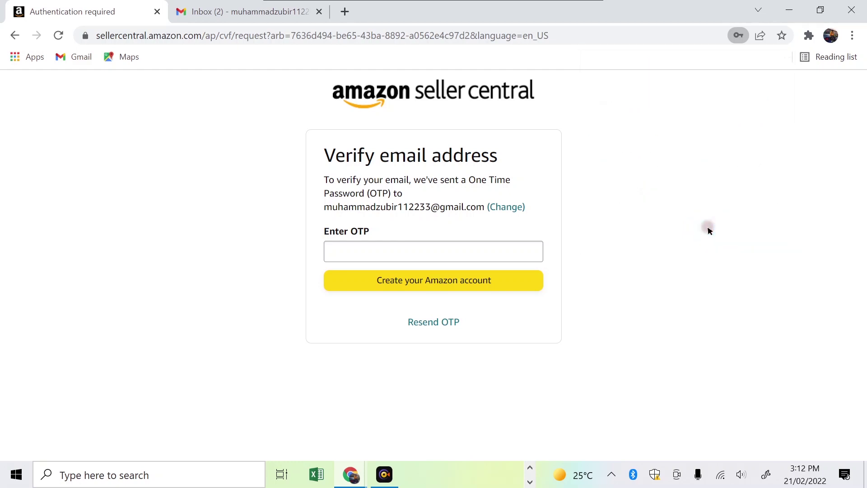
left_click(410, 256)
left_click(458, 211)
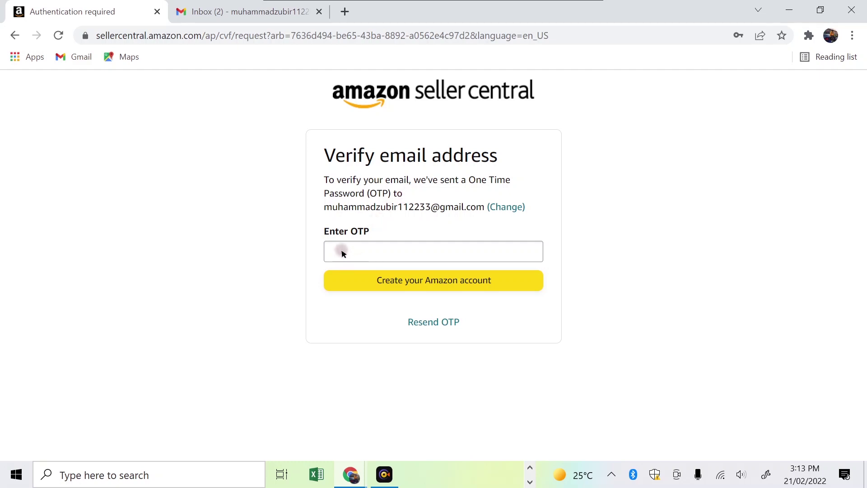
Copy the one-time password from Gmail's 'Verify your new Amazon account' email, then return to Amazon
left_click(244, 14)
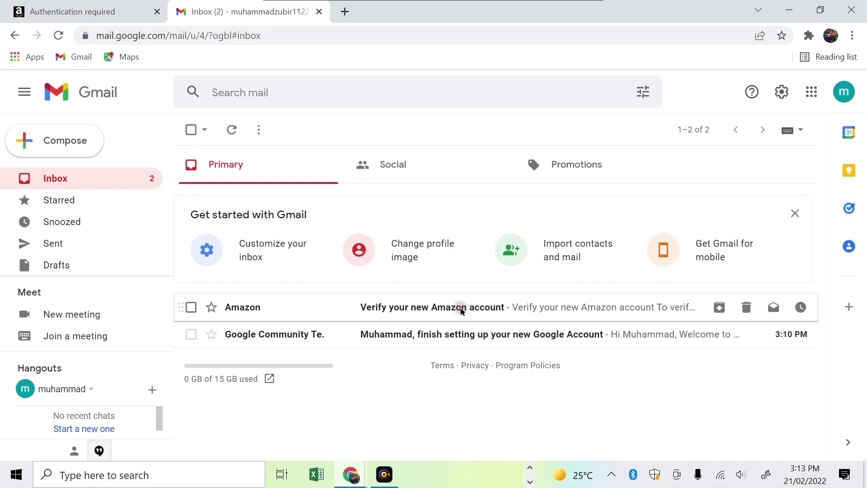
left_click(463, 310)
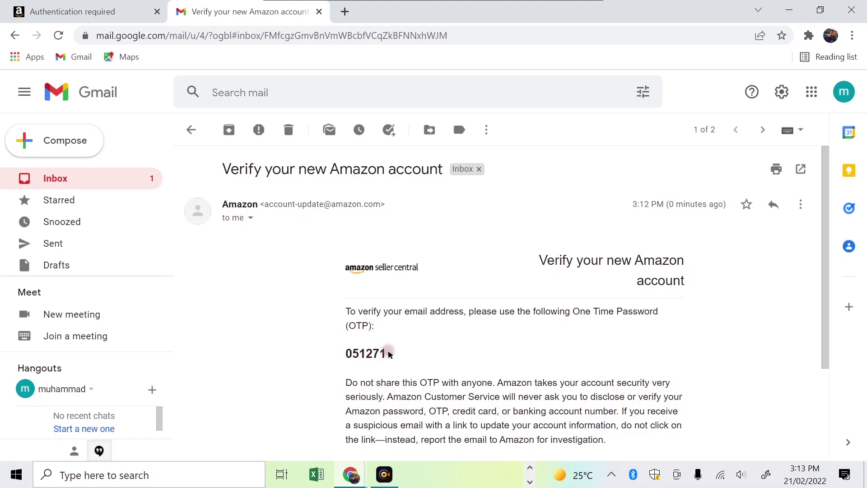
scroll(398, 334, "down", 3)
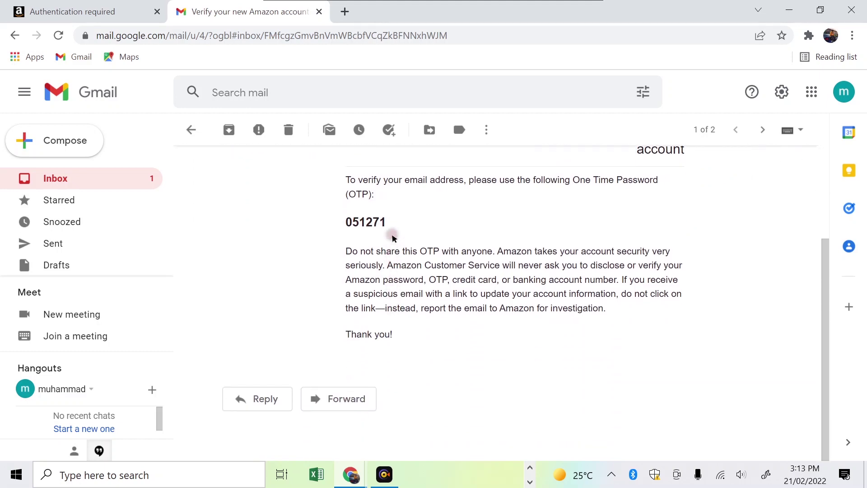
left_click_drag(389, 223, 349, 224)
right_click(354, 224)
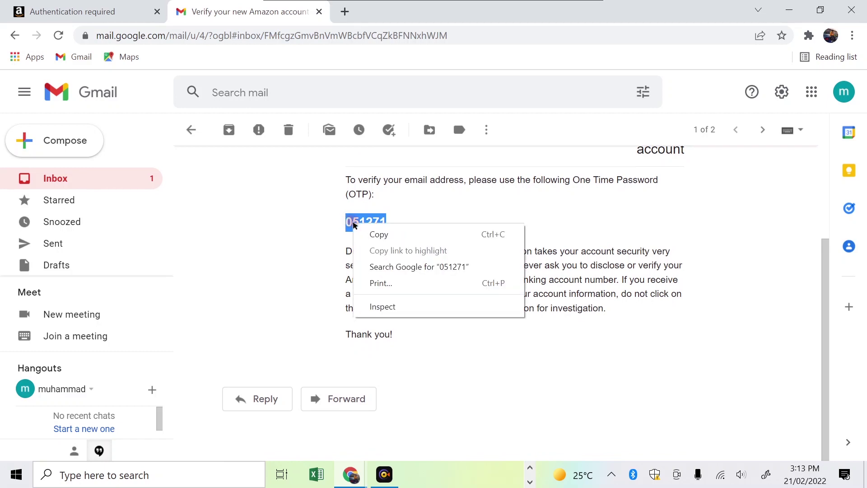
left_click(373, 234)
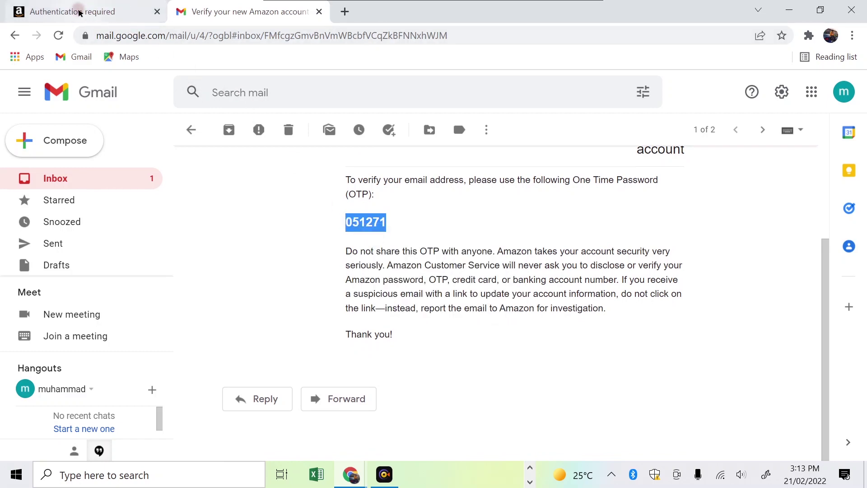
left_click(77, 12)
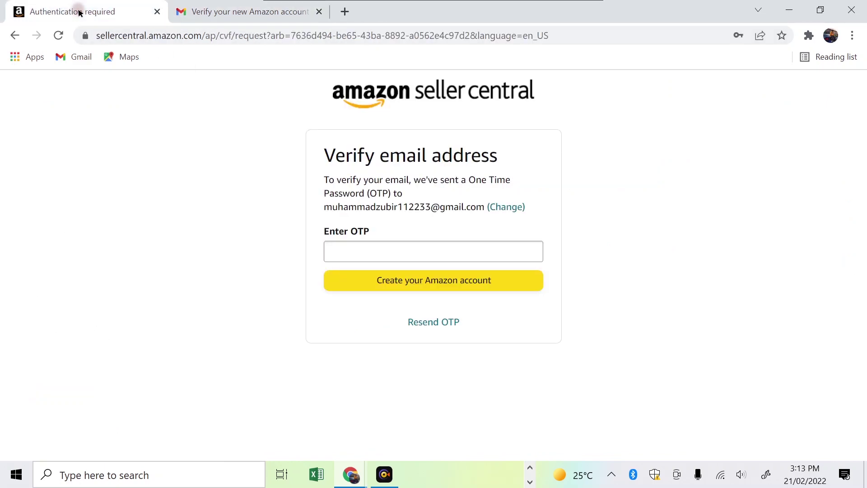
Paste the copied one-time password into Enter OTP and create the Amazon account
left_click(354, 249)
right_click(356, 249)
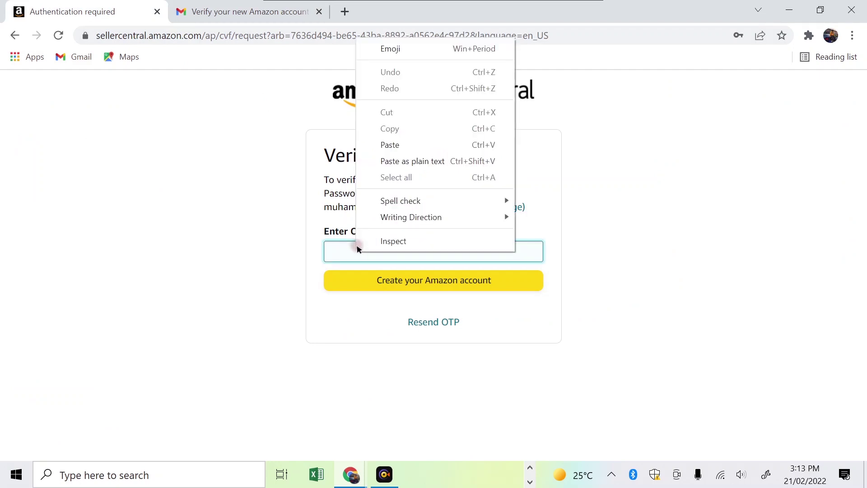
left_click(396, 146)
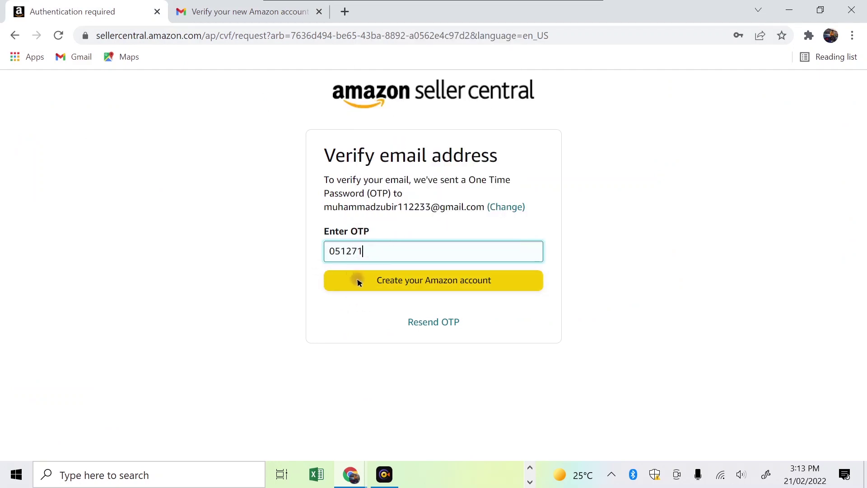
left_click(401, 284)
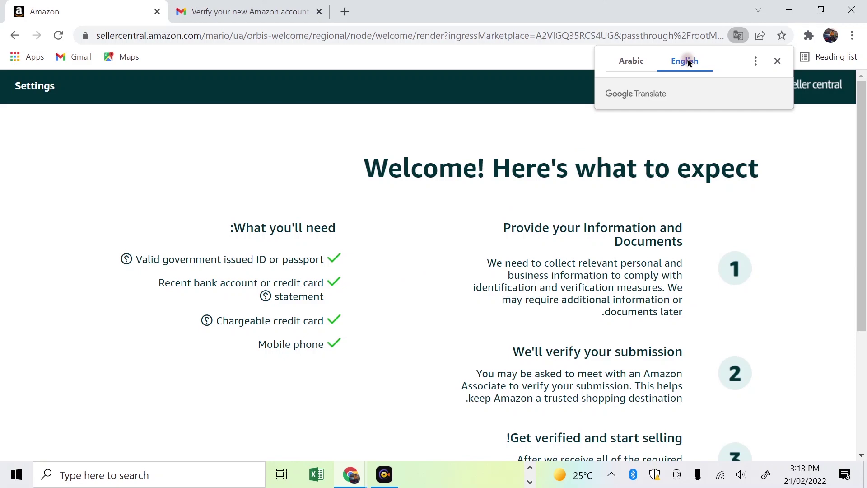
Close the Google Translate bubble and choose Begin on the 'Welcome! Here's what to expect' page
left_click(776, 62)
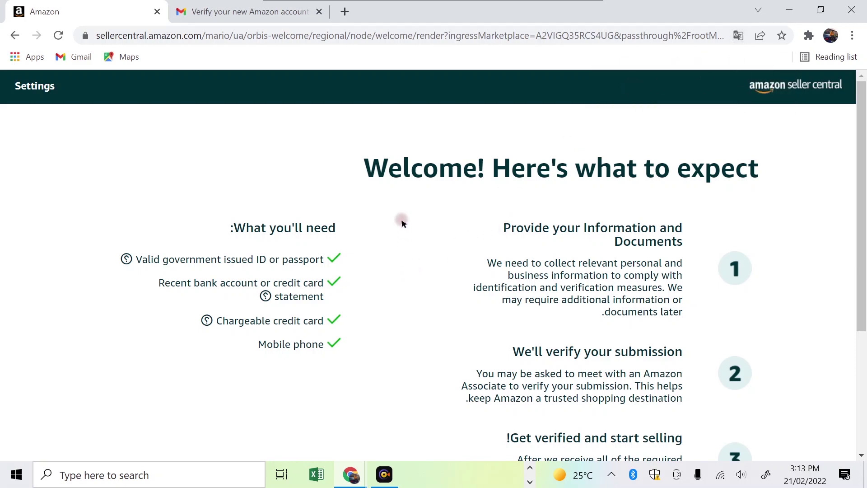
scroll(586, 248, "down", 1)
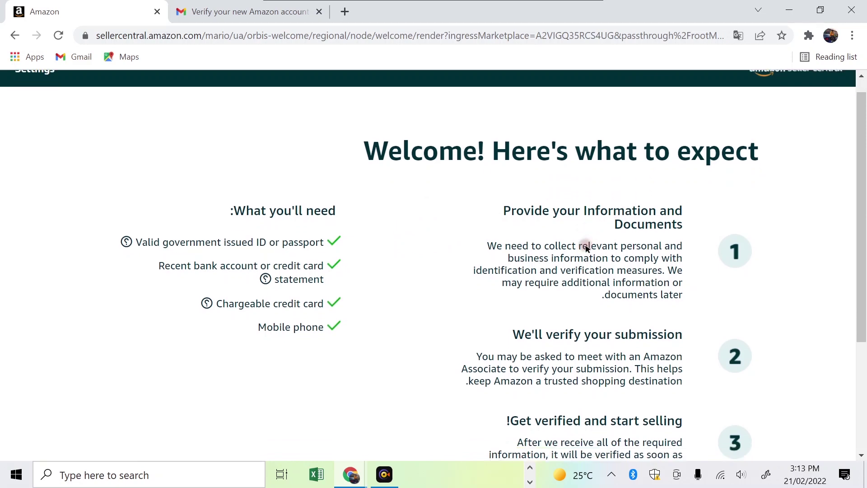
scroll(585, 248, "down", 4)
scroll(641, 163, "up", 2)
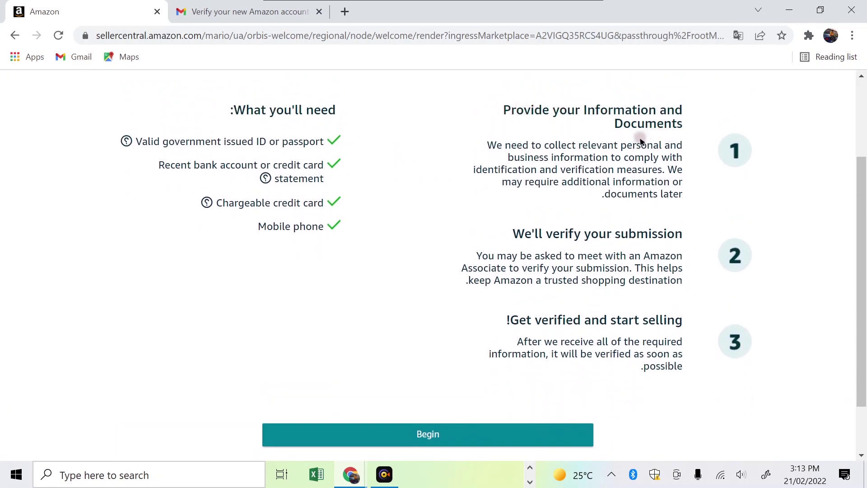
scroll(453, 391, "down", 1)
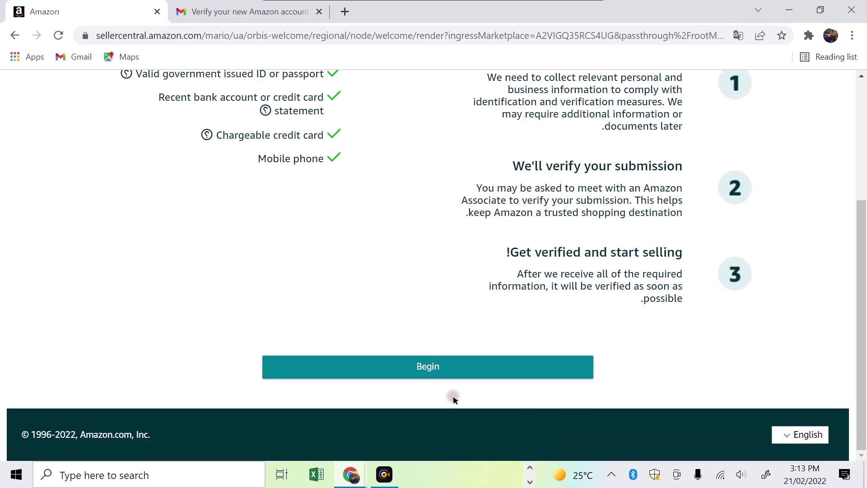
left_click(441, 368)
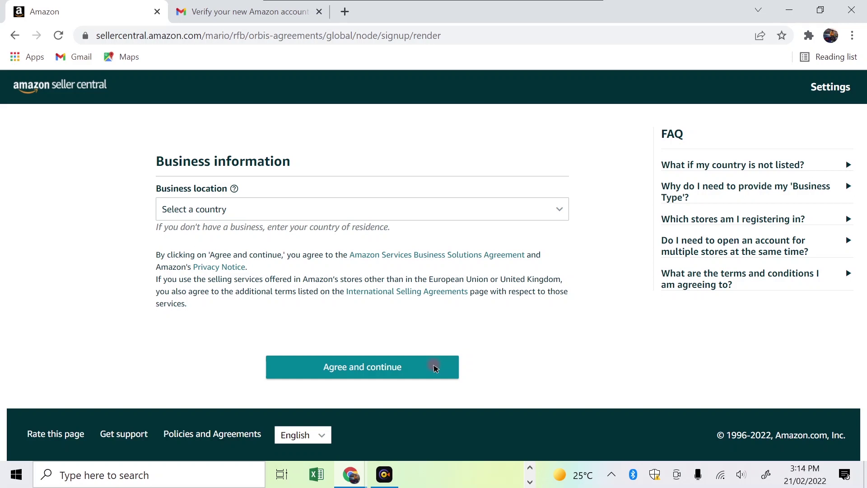
Choose United Arab Emirates from the Business location list, jumping to it with U
mouse_move(233, 189)
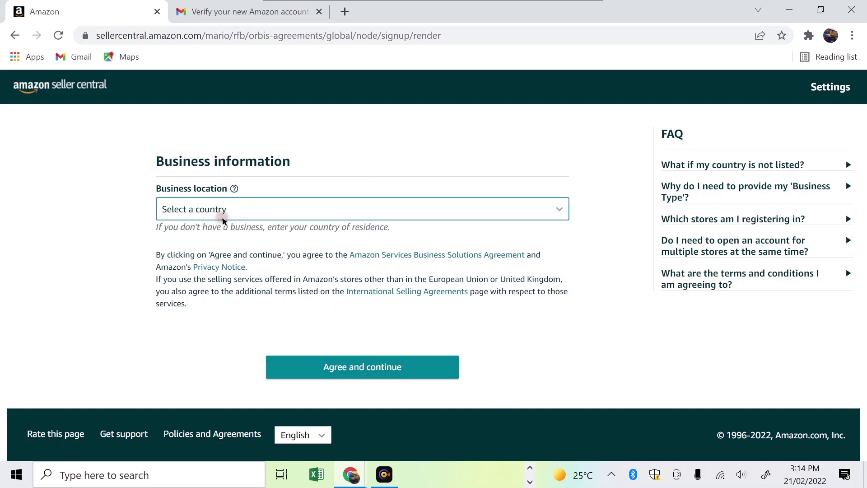
left_click(333, 216)
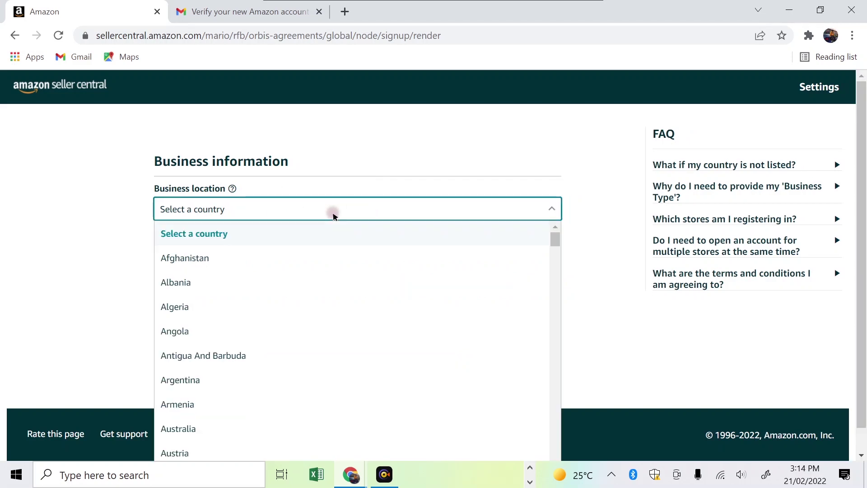
key("u")
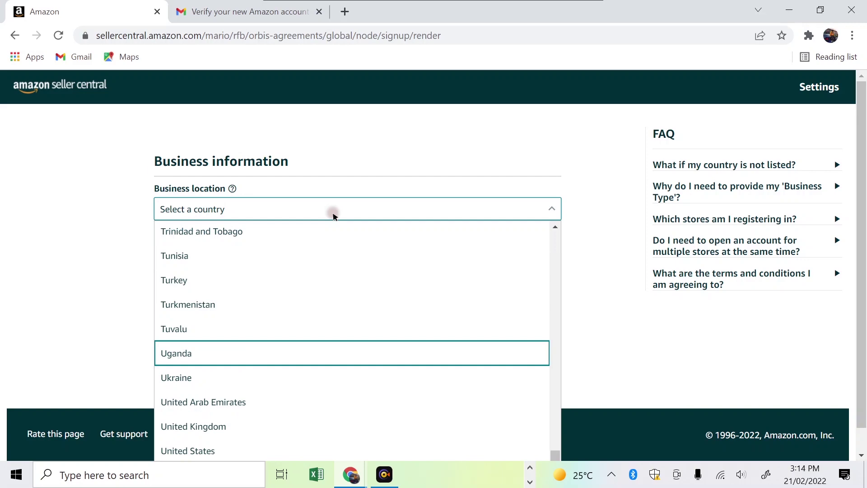
left_click(253, 400)
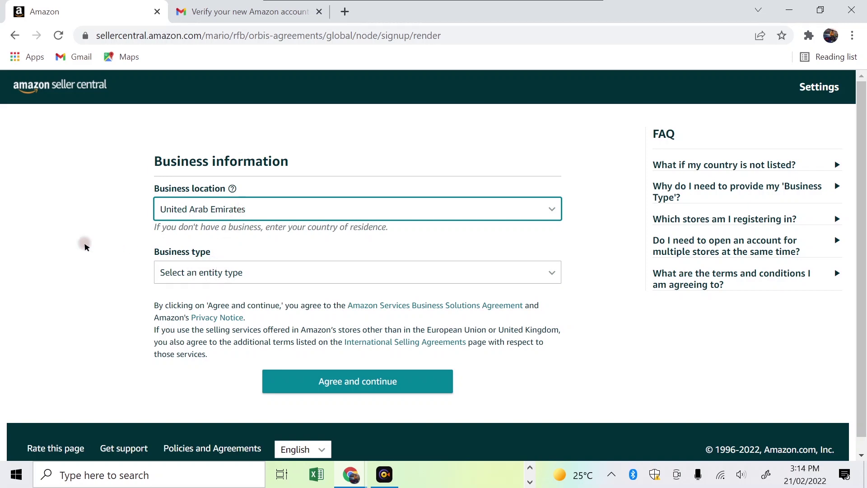
scroll(83, 238, "down", 1)
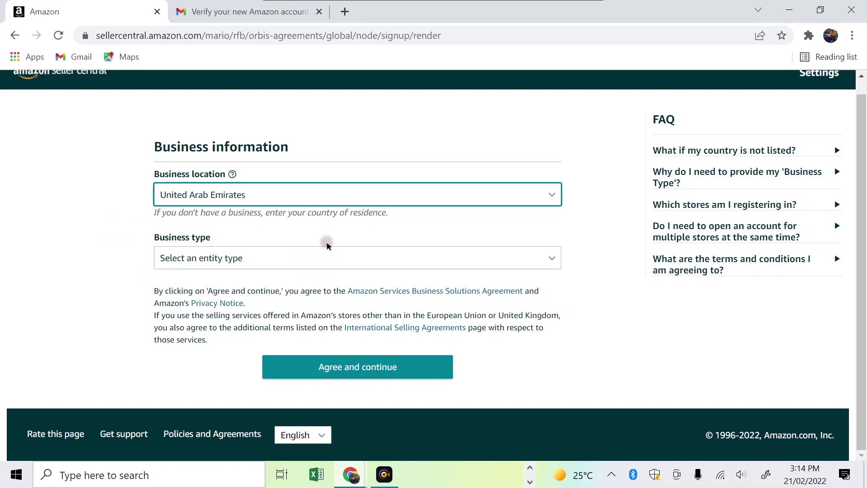
Choose 'None, I am an individual' as business type and focus the First name field
left_click(421, 259)
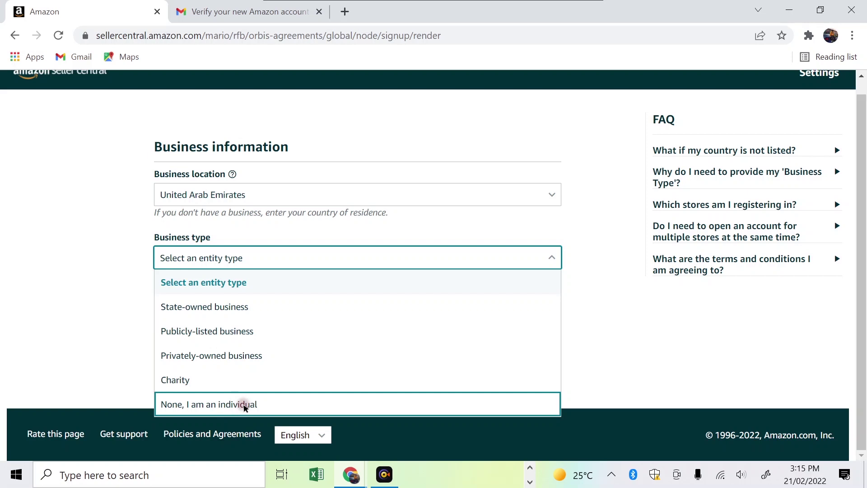
left_click(244, 406)
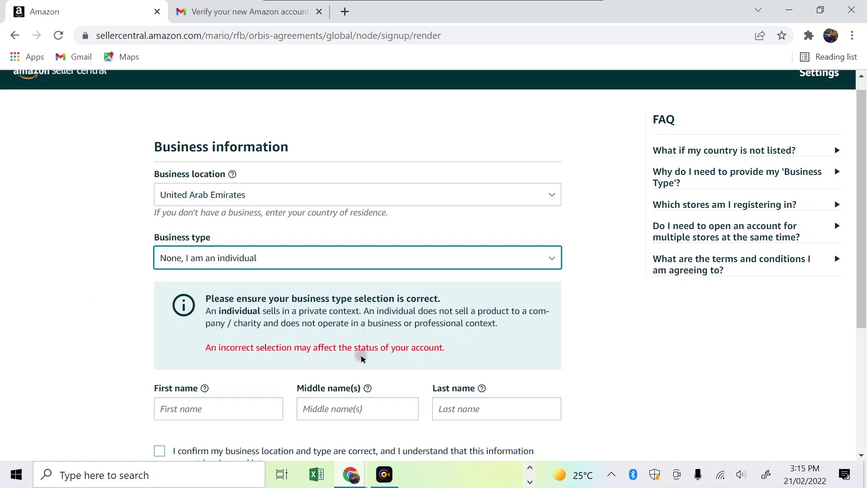
scroll(370, 332, "down", 1)
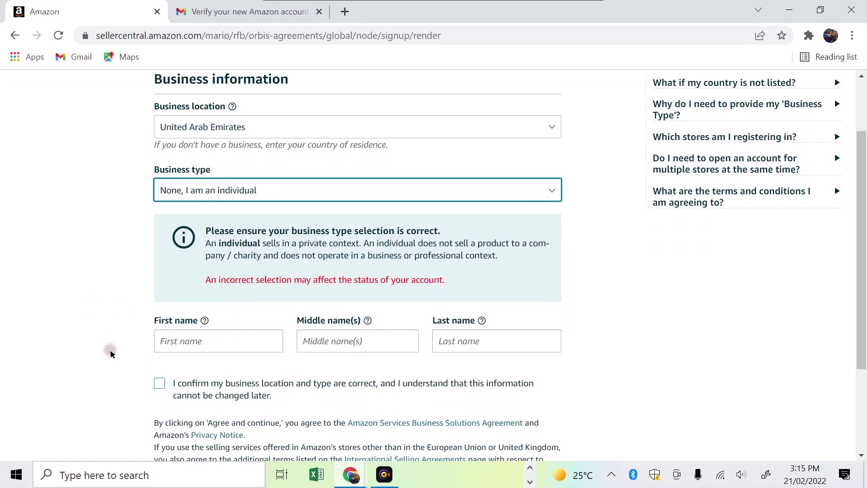
scroll(179, 294, "down", 1)
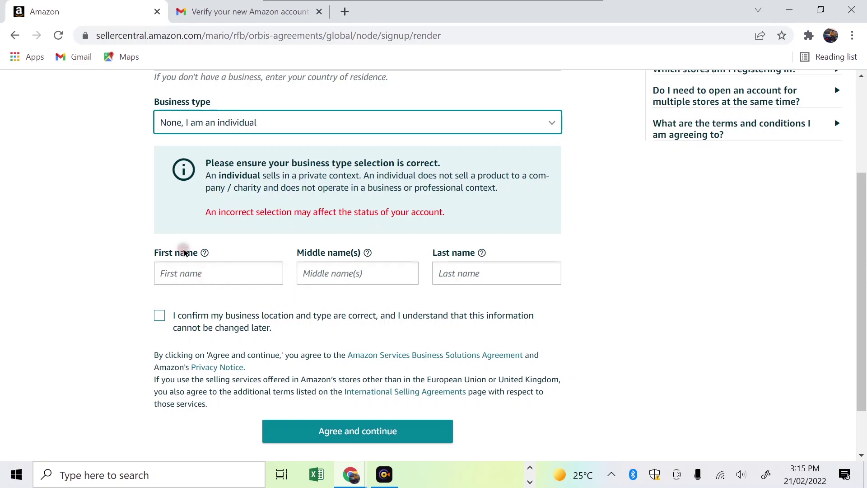
left_click(248, 278)
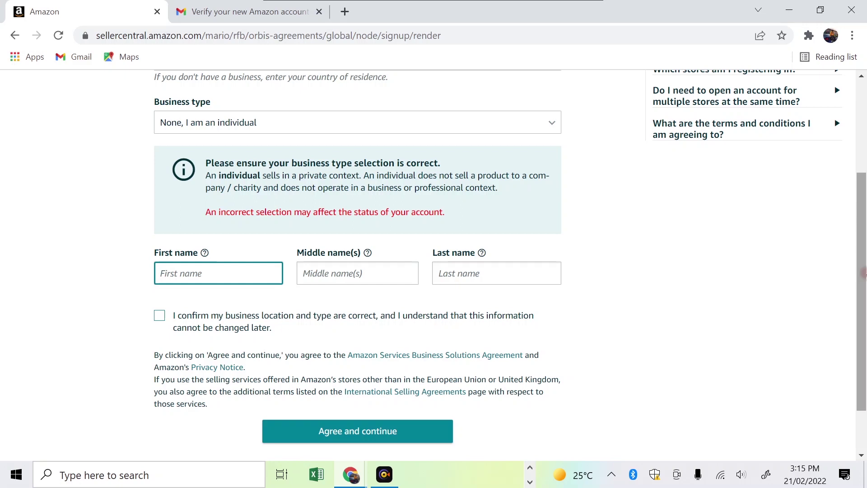
Complete the seller's first, middle and last name fields
type("mu")
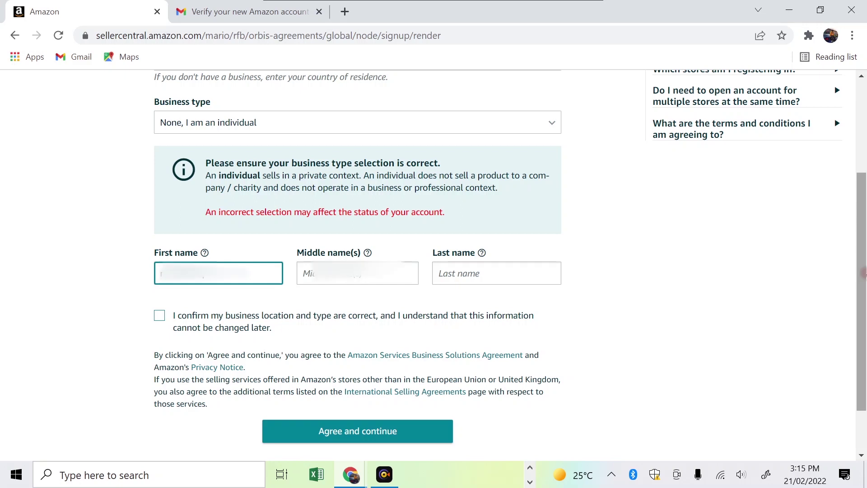
left_click(356, 273)
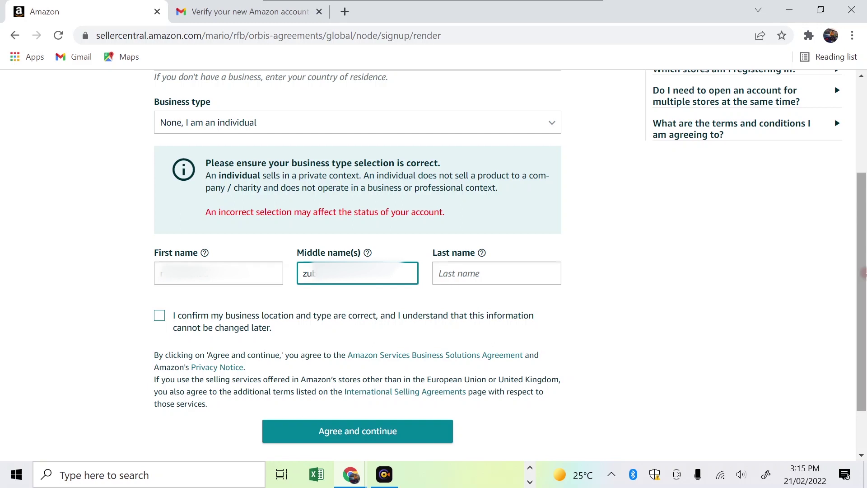
left_click(496, 272)
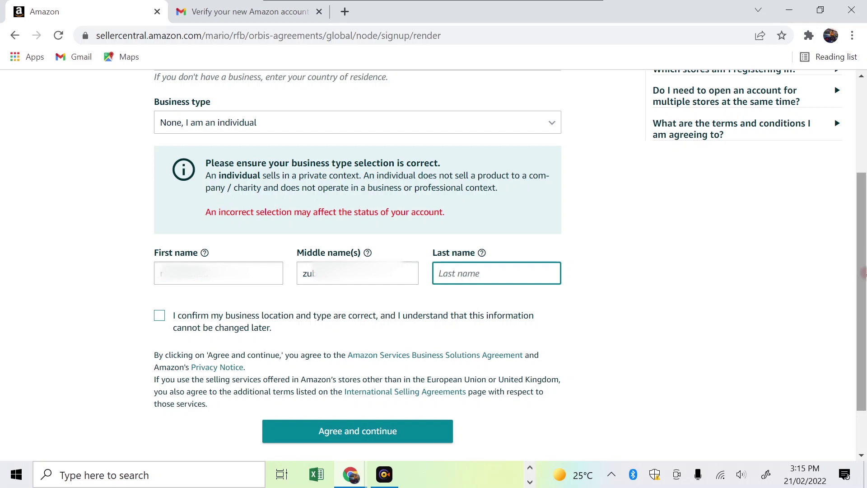
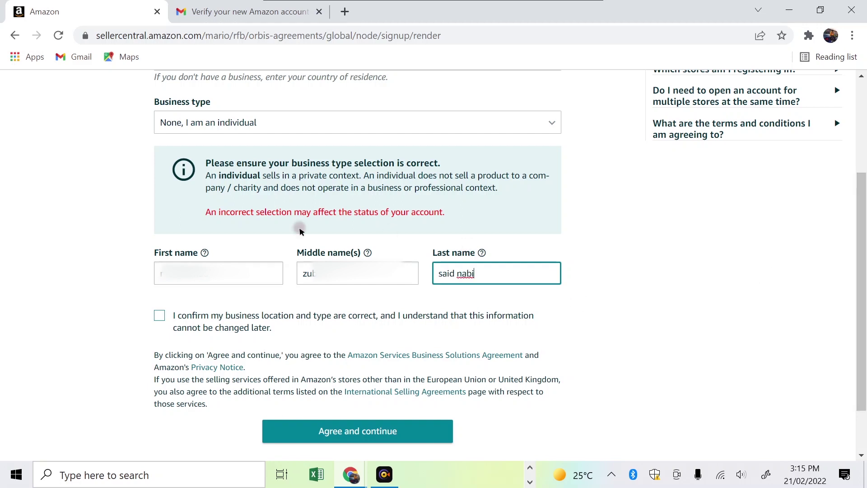
Confirm the business location and type and agree to continue to seller information
left_click(161, 315)
scroll(198, 350, "down", 2)
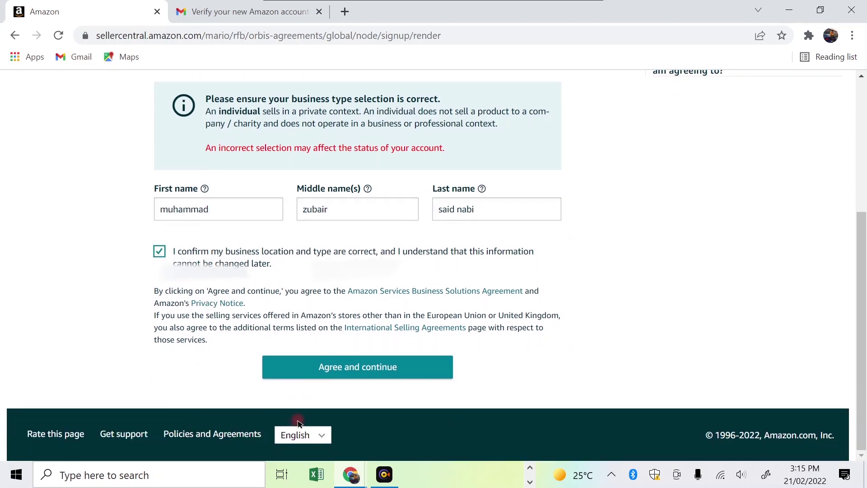
left_click(340, 369)
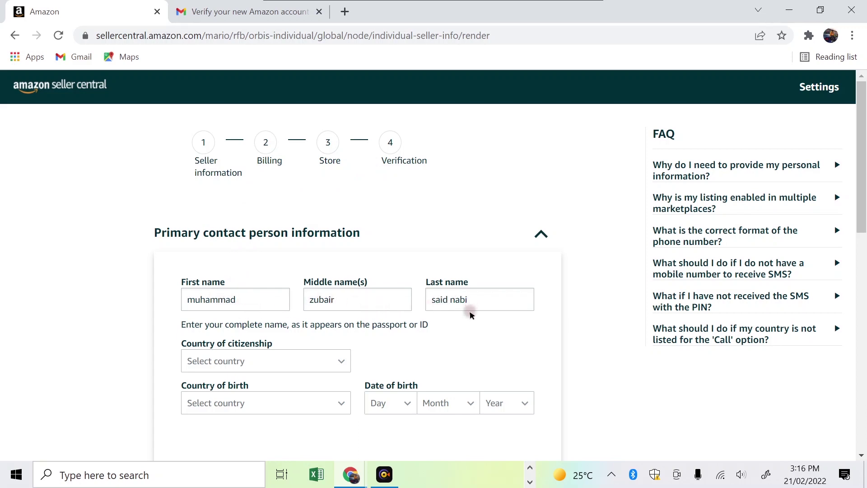
Set country of citizenship to United Arab Emirates and country of birth to Pakistan
left_click(278, 341)
scroll(278, 341, "down", 1)
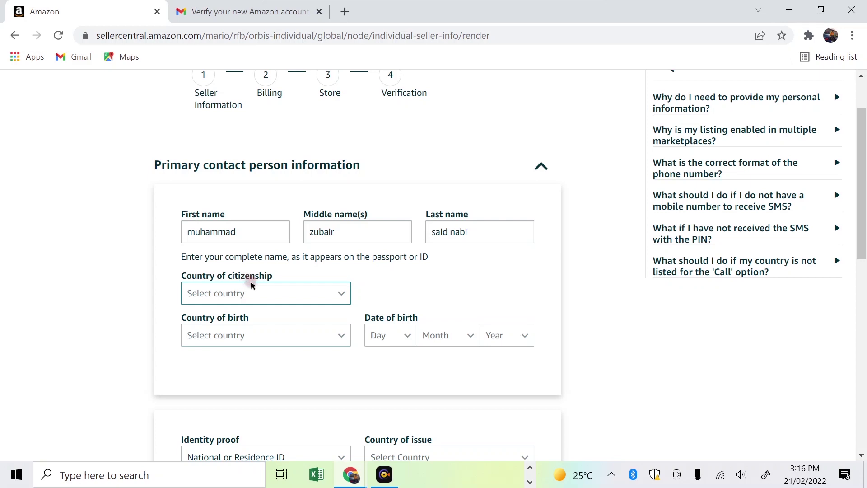
left_click(256, 301)
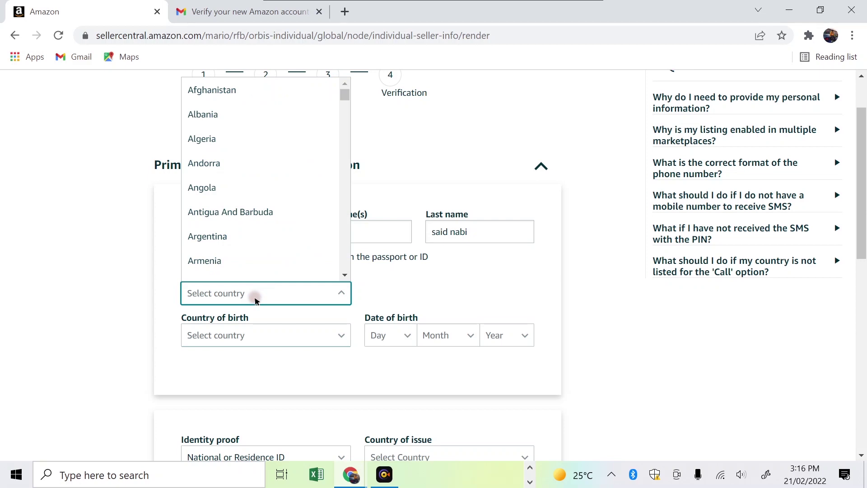
left_click(245, 93)
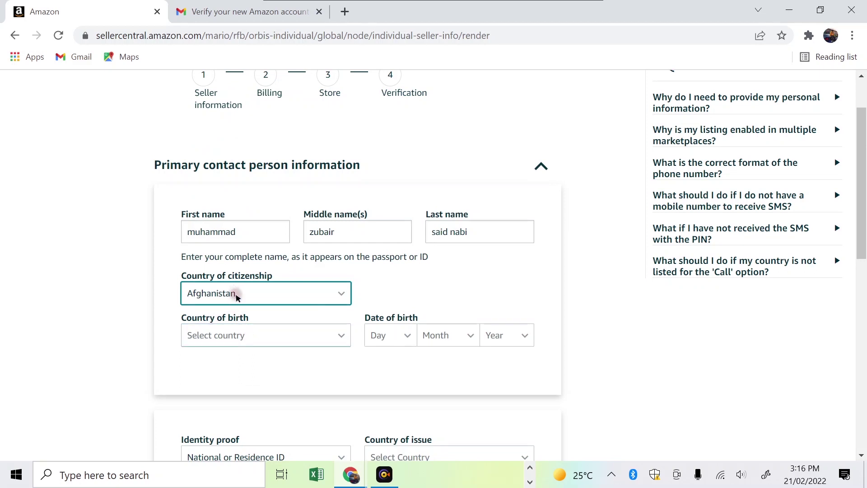
left_click(232, 335)
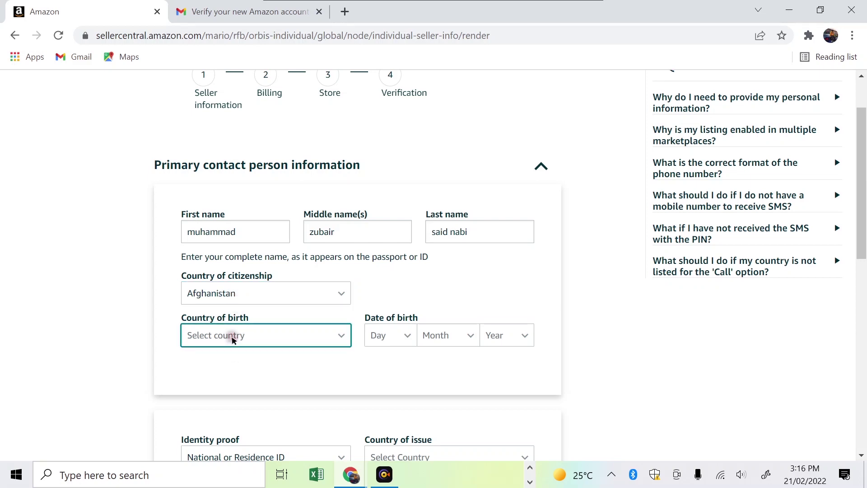
left_click(158, 336)
left_click(230, 293)
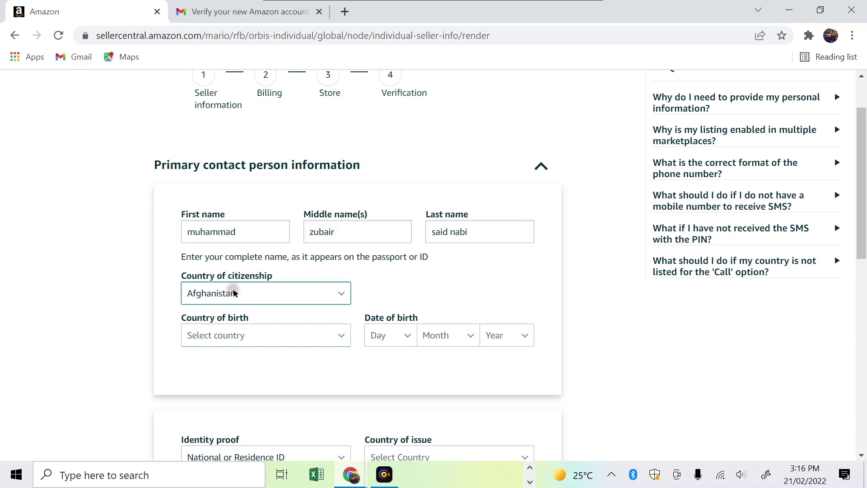
left_click(234, 294)
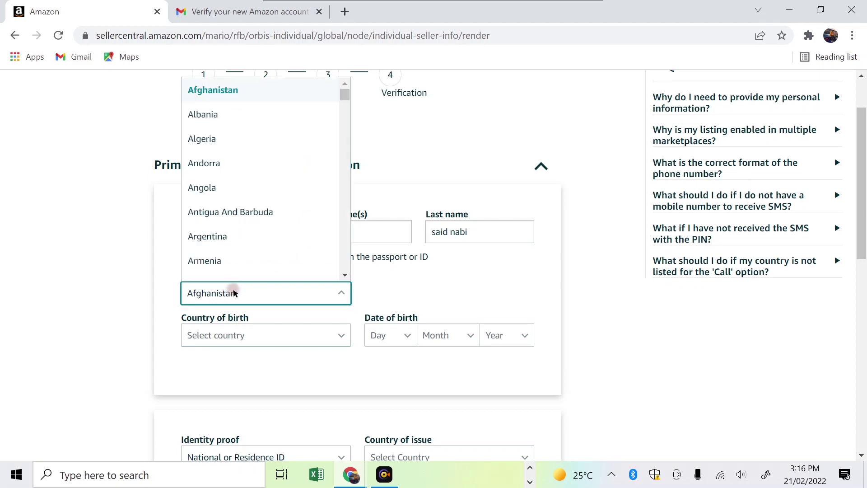
key("u")
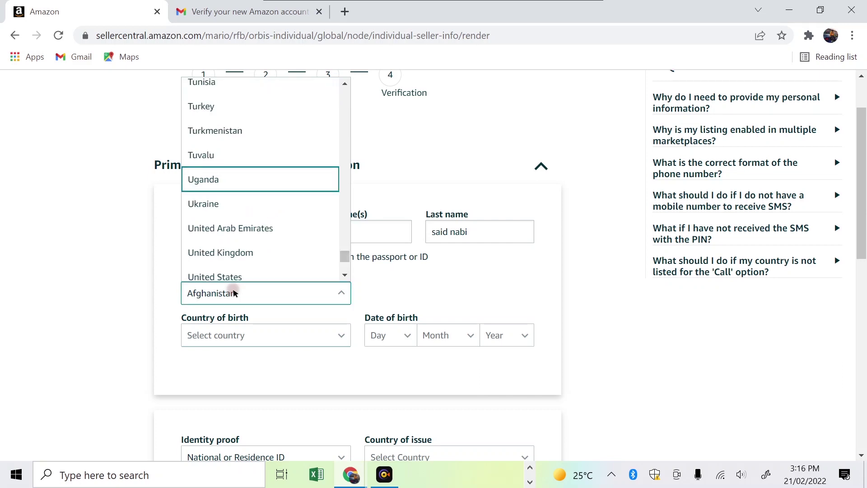
left_click(232, 228)
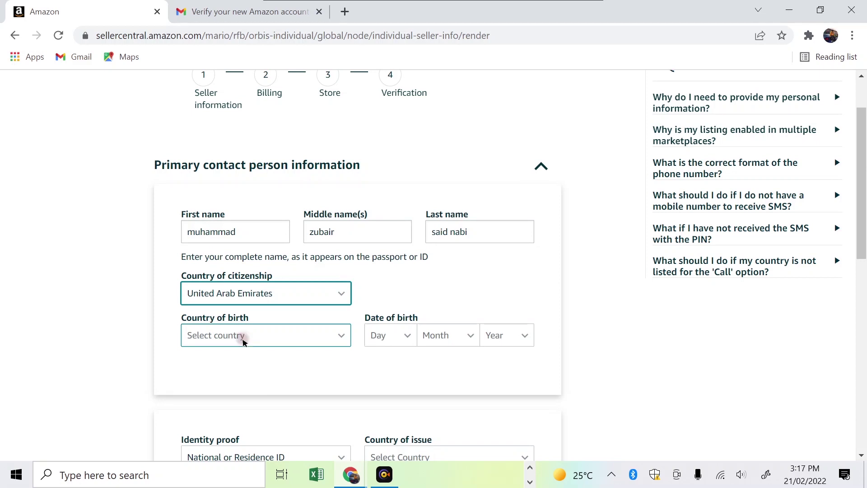
left_click(243, 341)
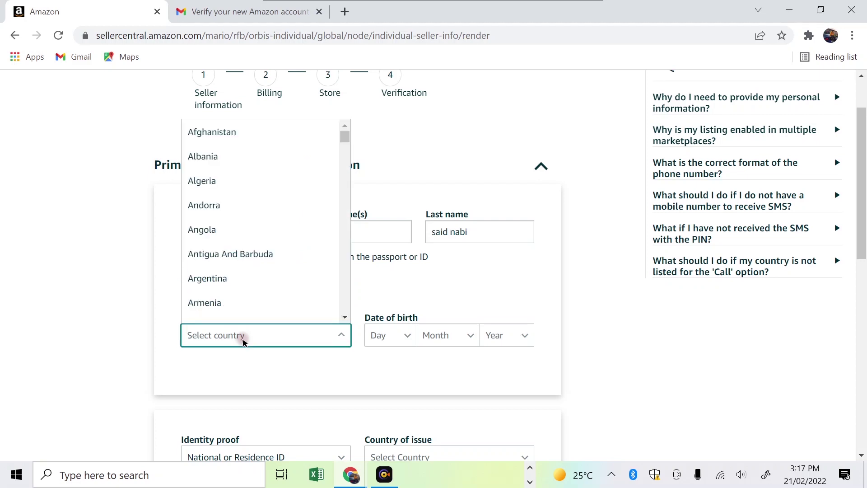
key("p")
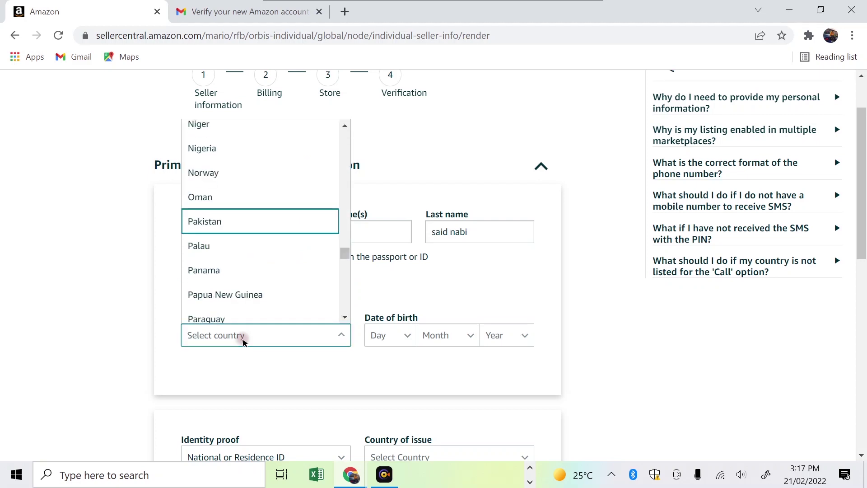
left_click(229, 220)
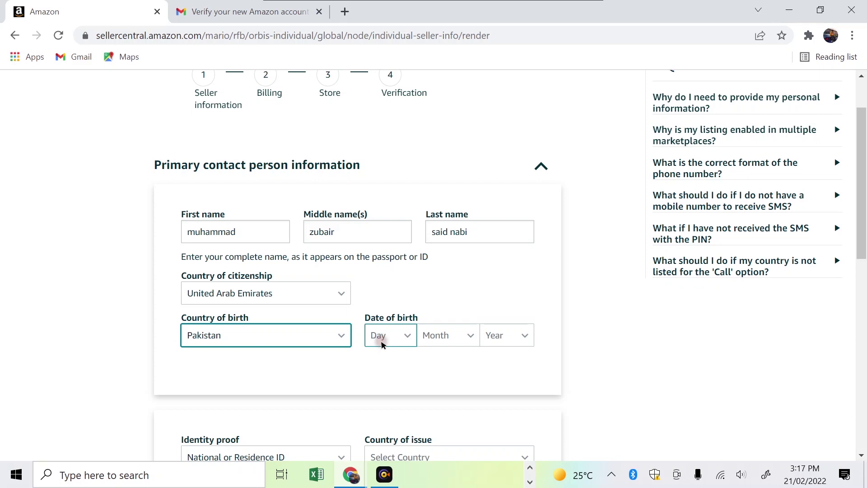
Fill in the full date of birth using the Day, Month and Year dropdowns
left_click(381, 346)
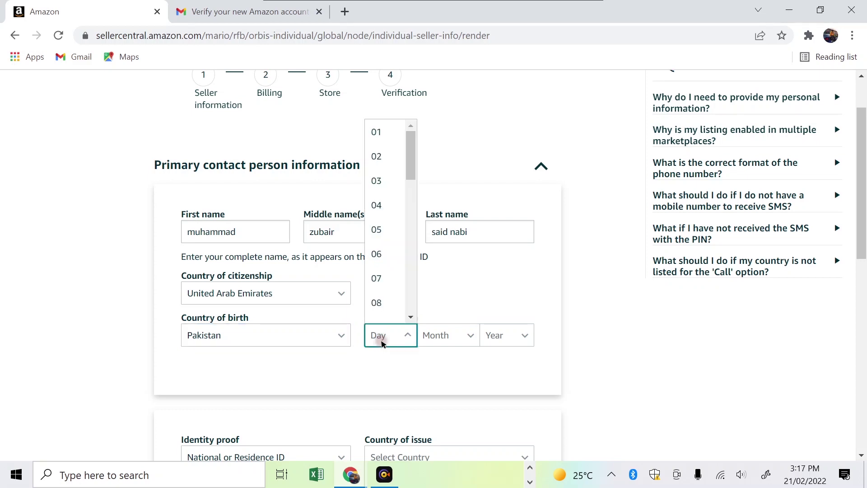
scroll(379, 285, "down", 5)
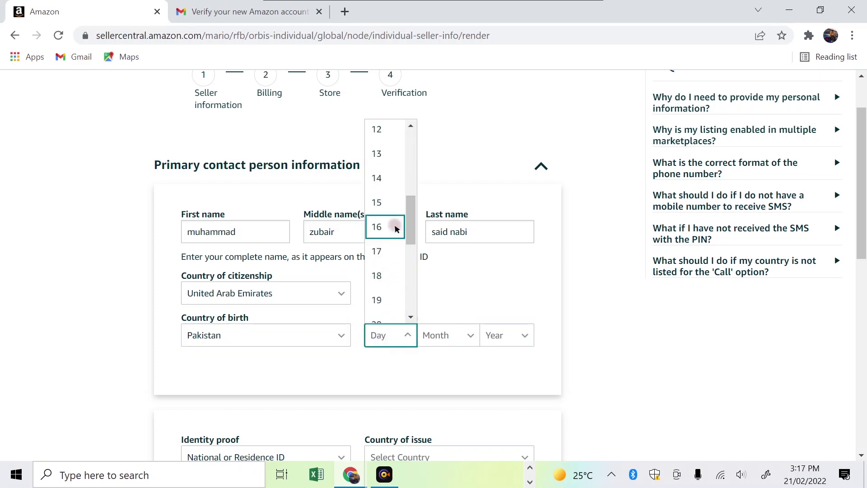
left_click(392, 227)
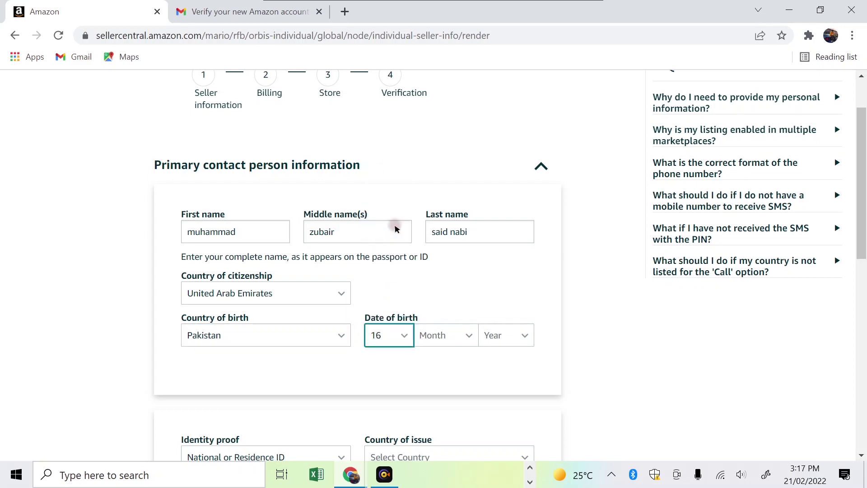
left_click(430, 343)
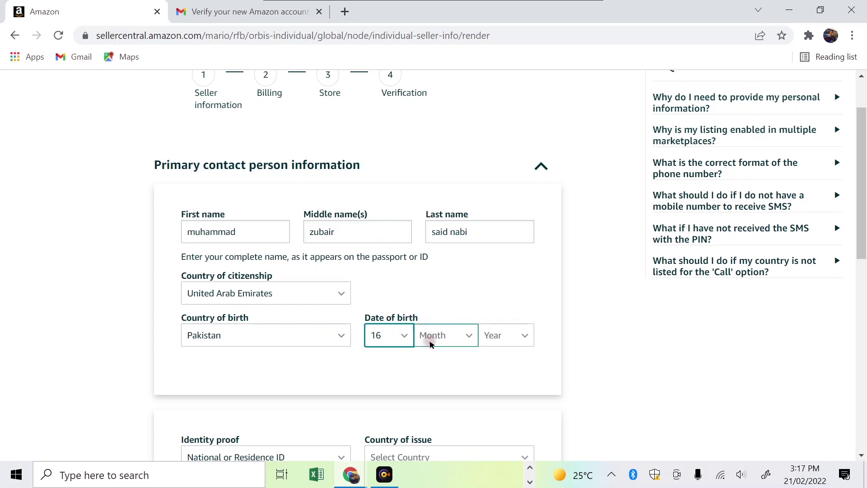
left_click(429, 343)
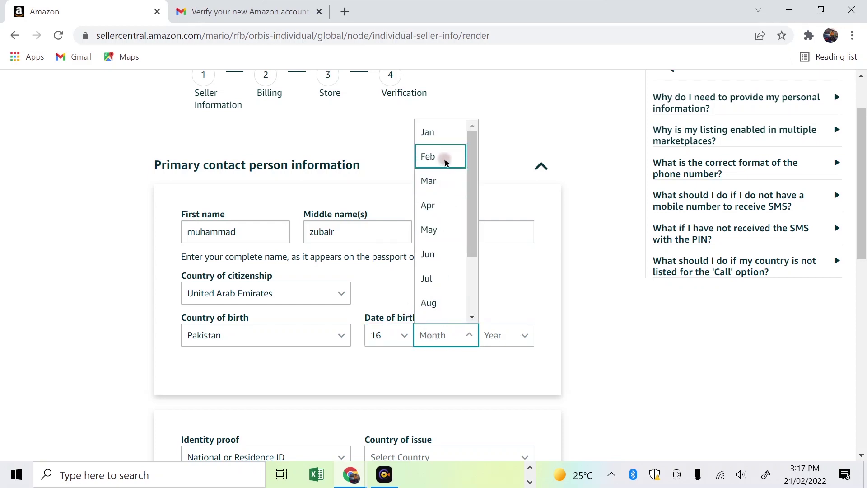
left_click(445, 162)
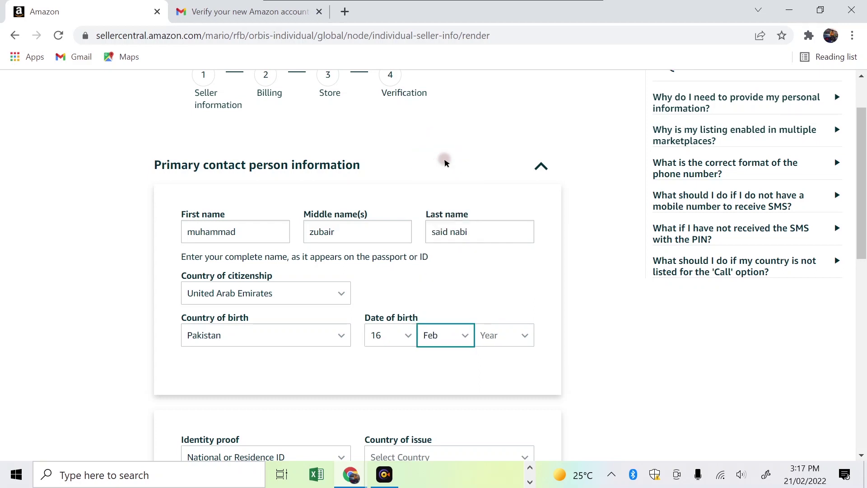
left_click(491, 341)
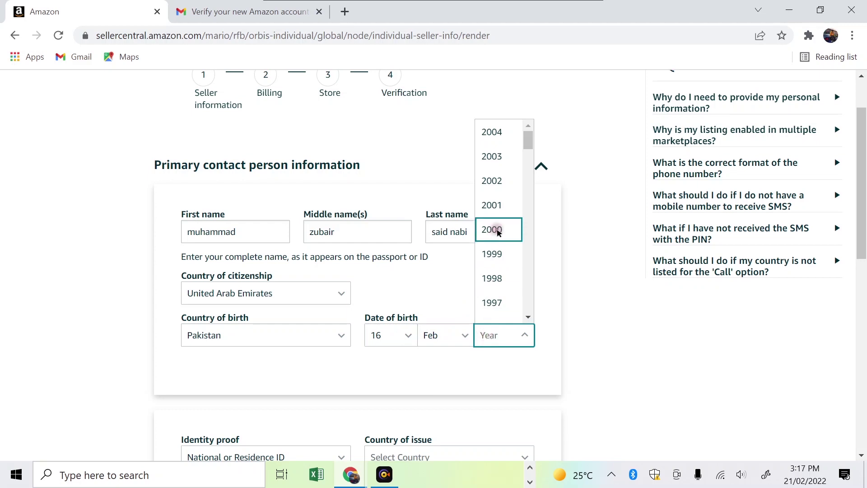
left_click(492, 253)
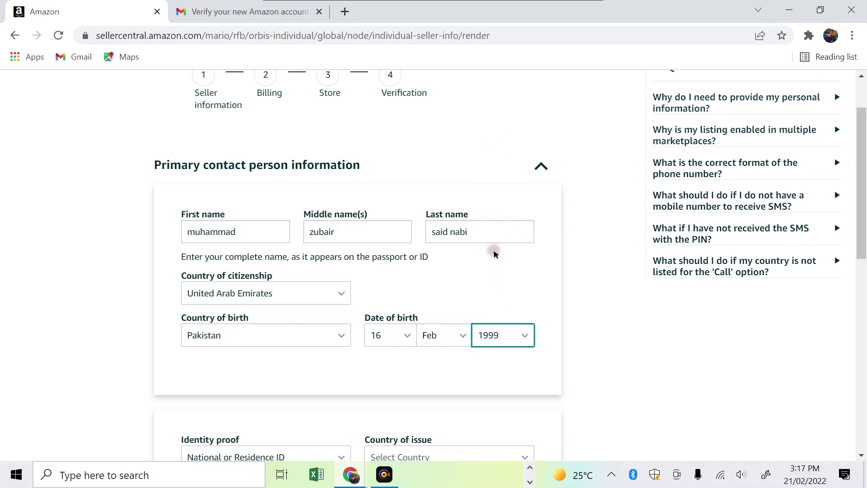
Keep National or Residence ID as identity proof, issued by United Arab Emirates
scroll(325, 339, "down", 1)
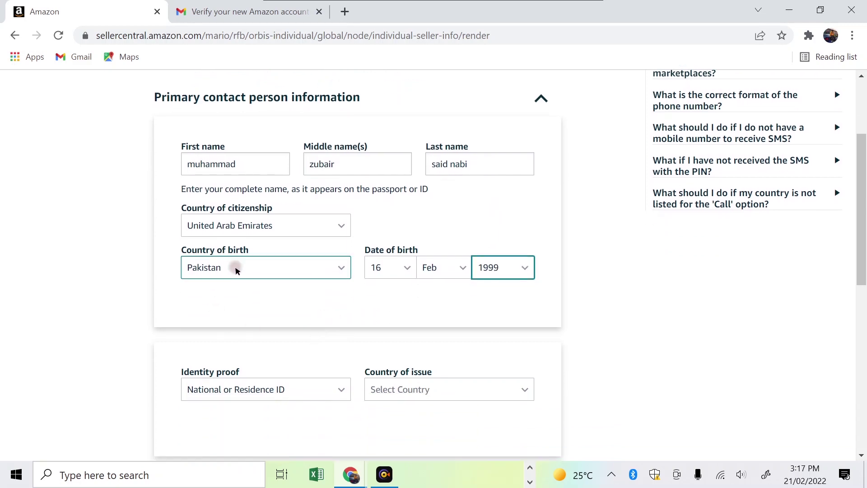
scroll(305, 358, "down", 1)
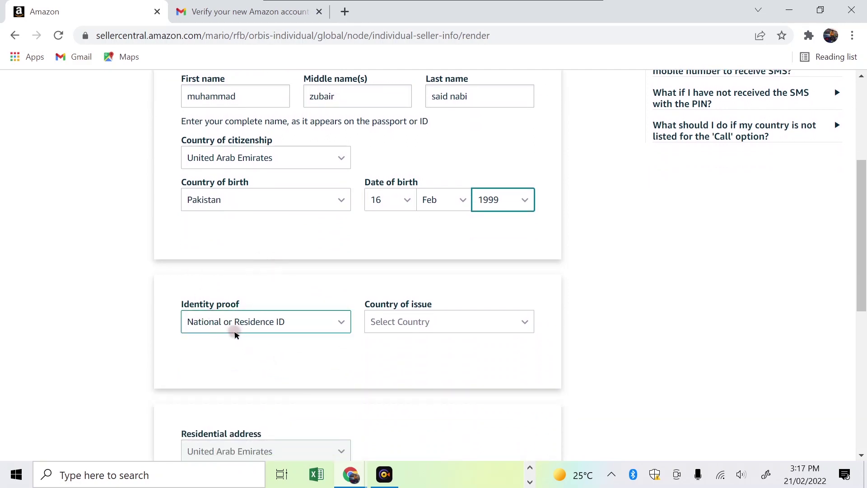
scroll(270, 327, "down", 1)
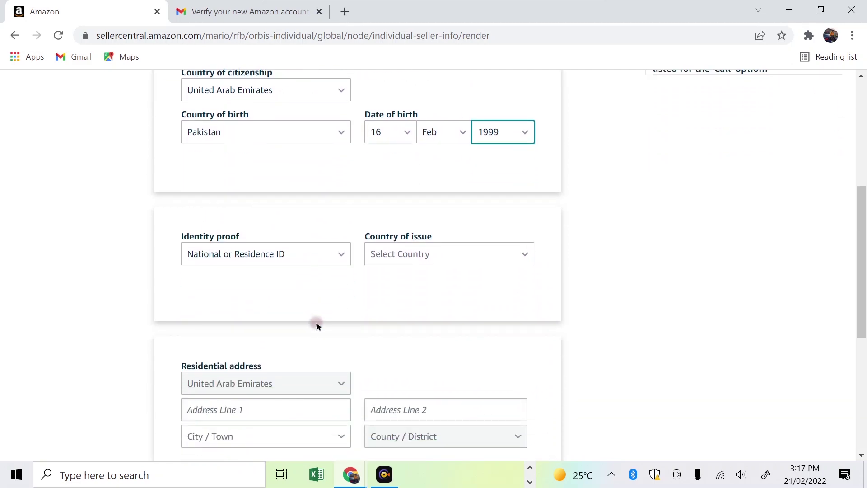
left_click(341, 254)
left_click(344, 256)
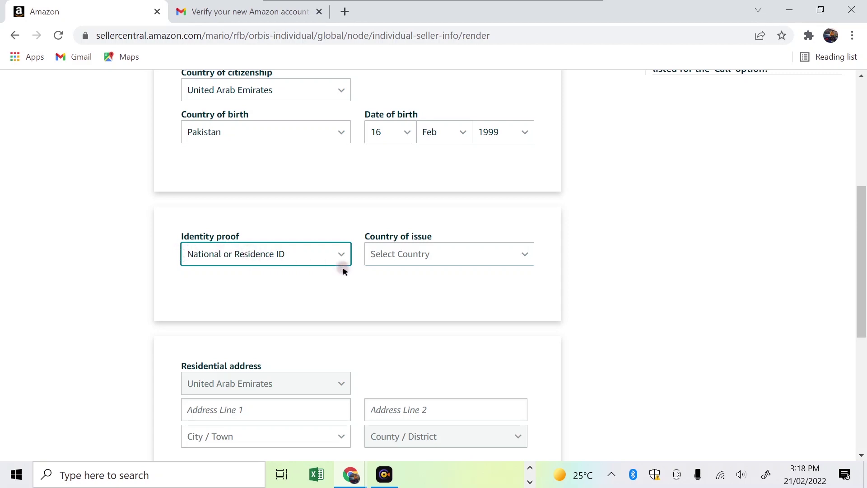
left_click(384, 257)
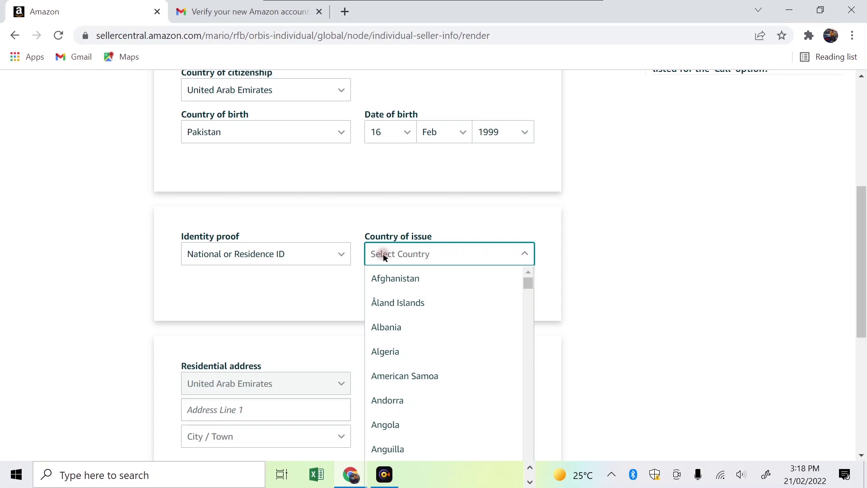
key("u")
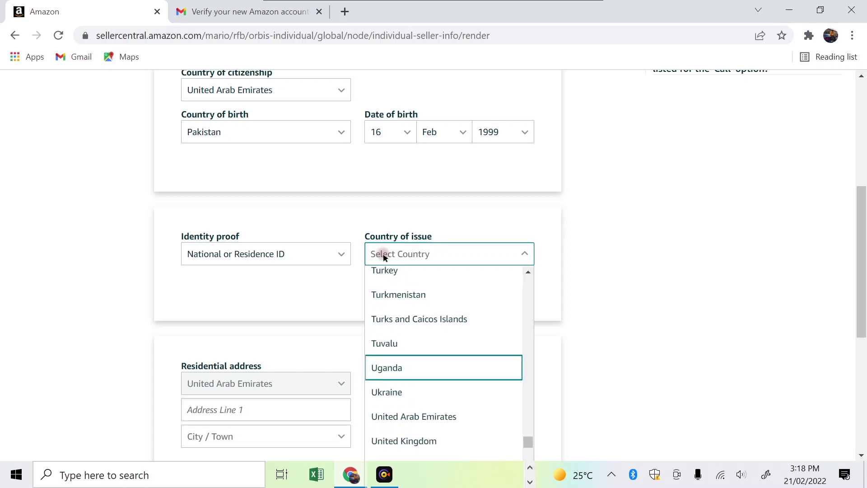
left_click(410, 416)
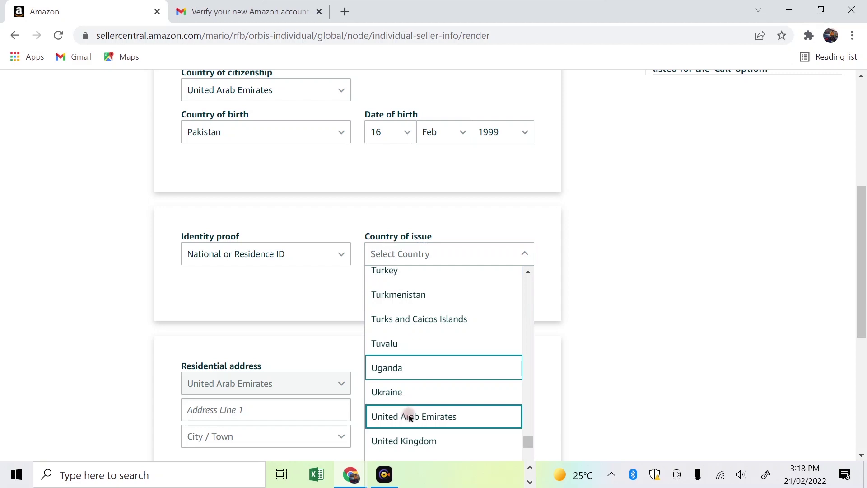
left_click(410, 417)
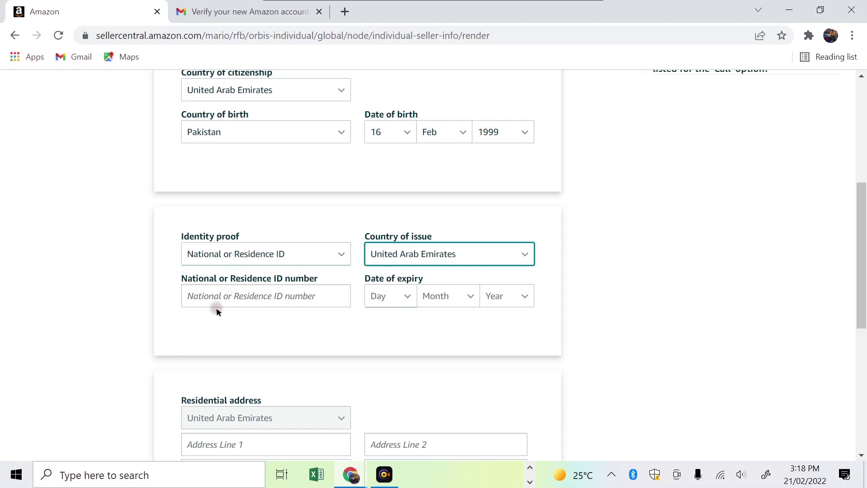
Enter the national or residence ID number in its field
left_click(267, 295)
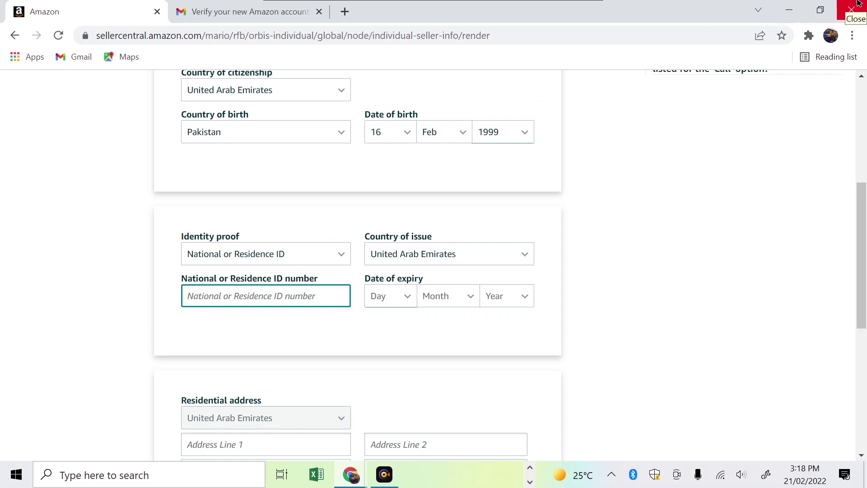
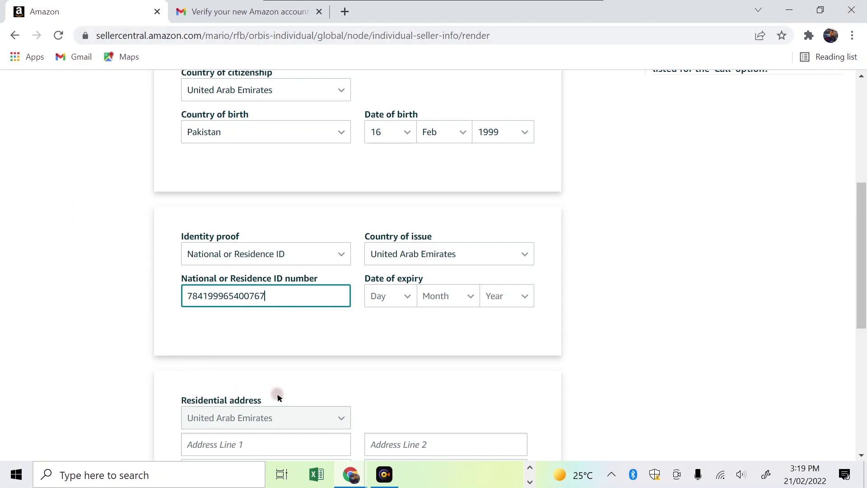
Set the ID's date of expiry to 06 Jan 2023
left_click(392, 297)
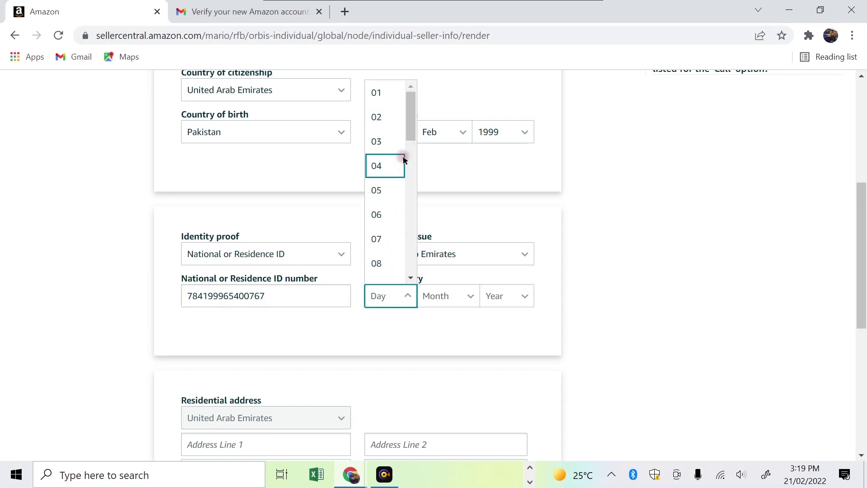
left_click(386, 215)
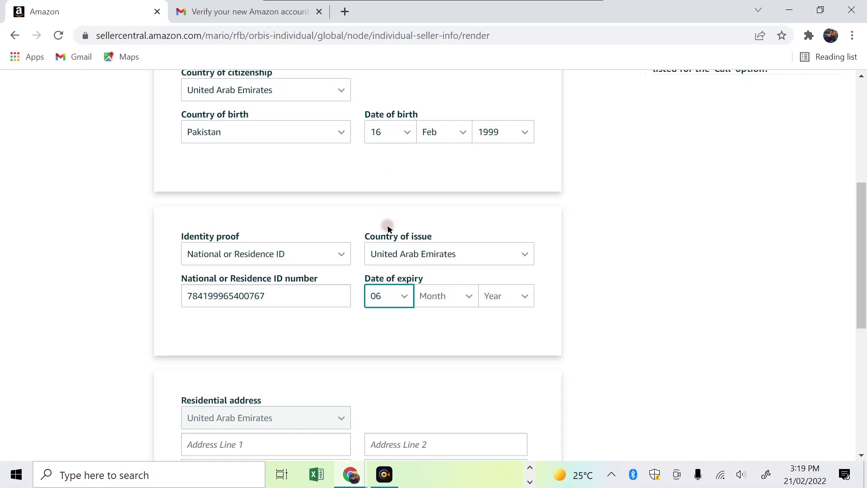
left_click(438, 300)
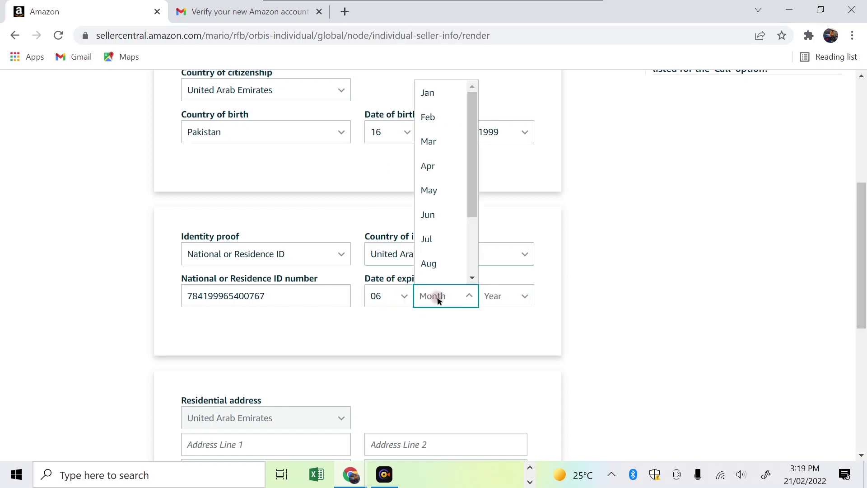
left_click(446, 93)
left_click(487, 302)
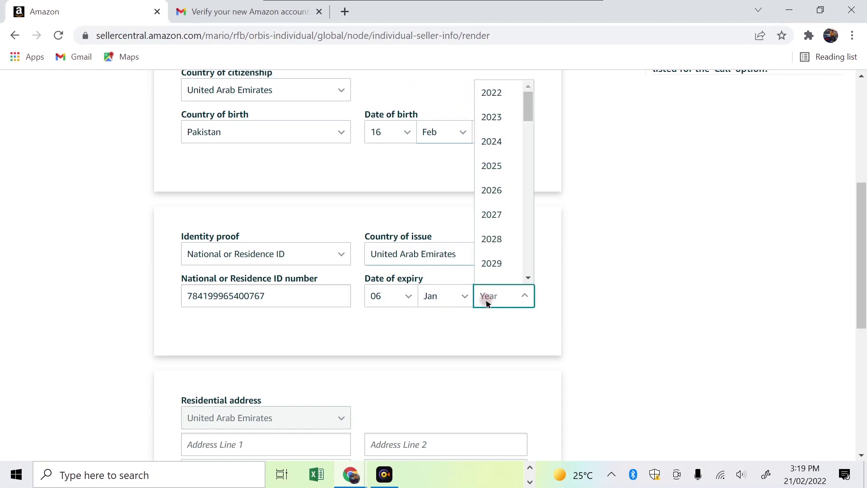
left_click(496, 124)
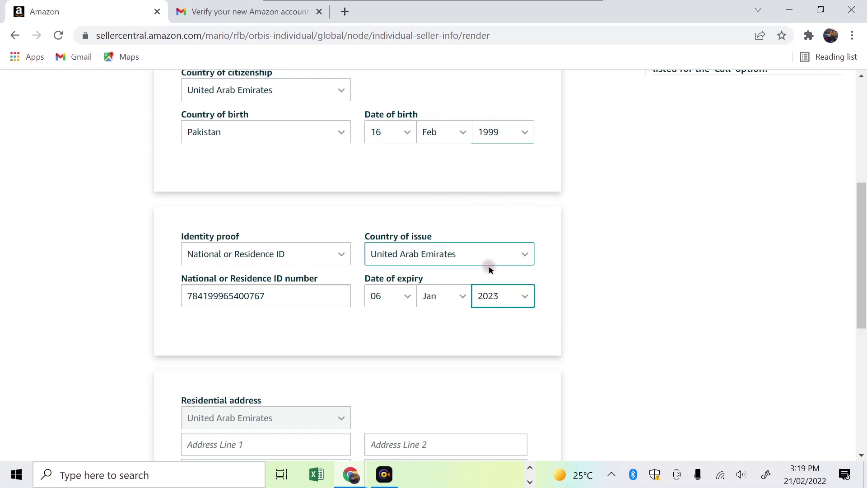
scroll(305, 334, "down", 5)
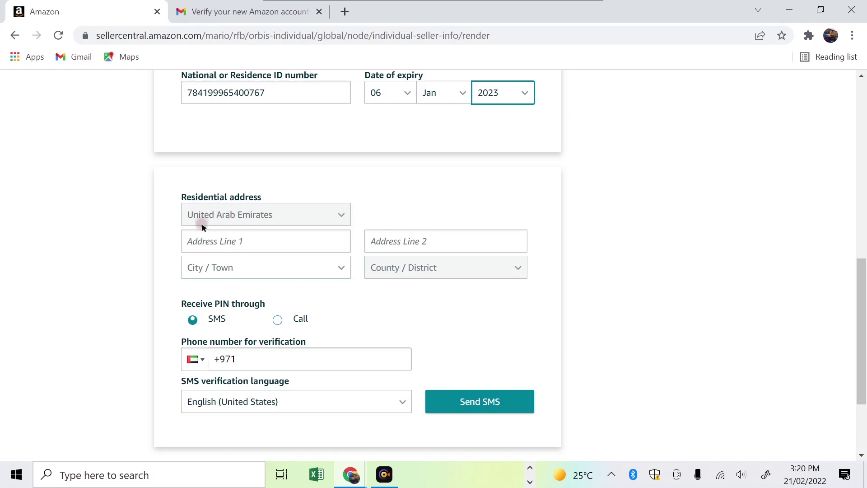
Enter 'dubai' as Address Line 1 and choose Dubai as the city
left_click(260, 243)
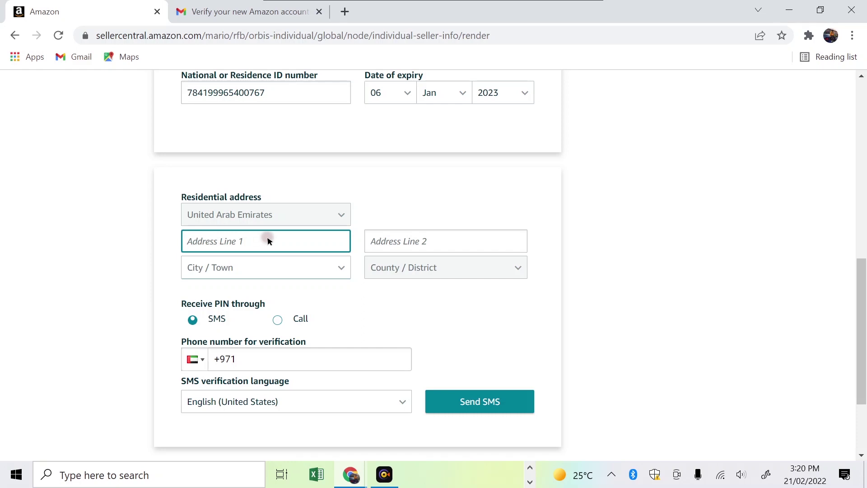
type("dubair")
key("ctrl+a")
type("dubai")
left_click(273, 273)
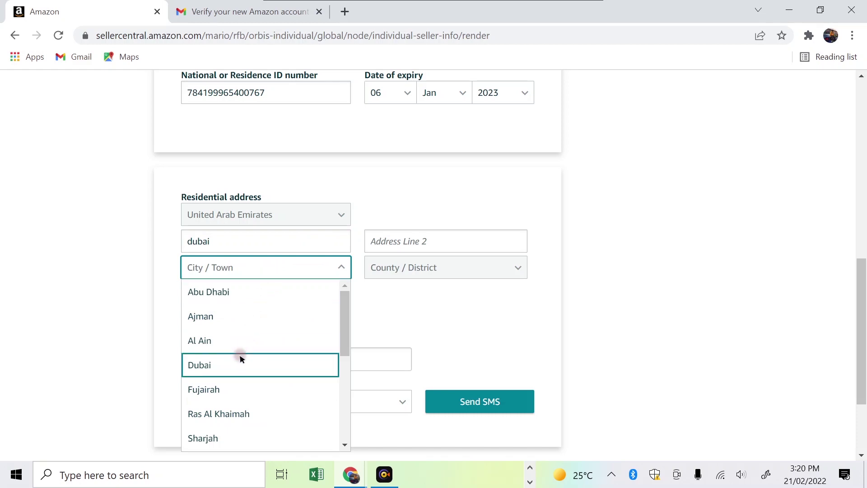
left_click(237, 366)
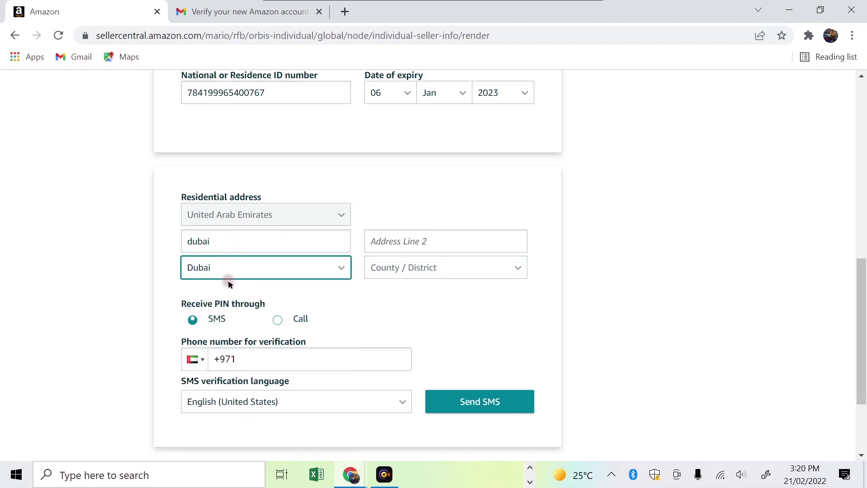
left_click(239, 272)
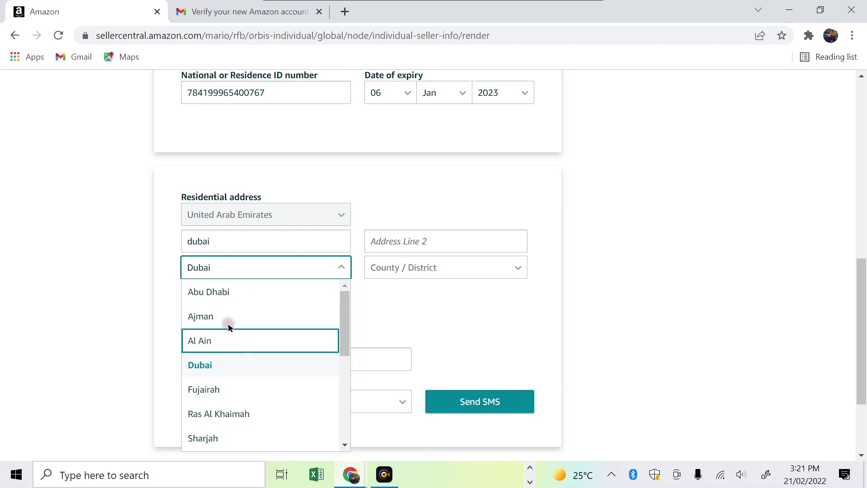
left_click(228, 266)
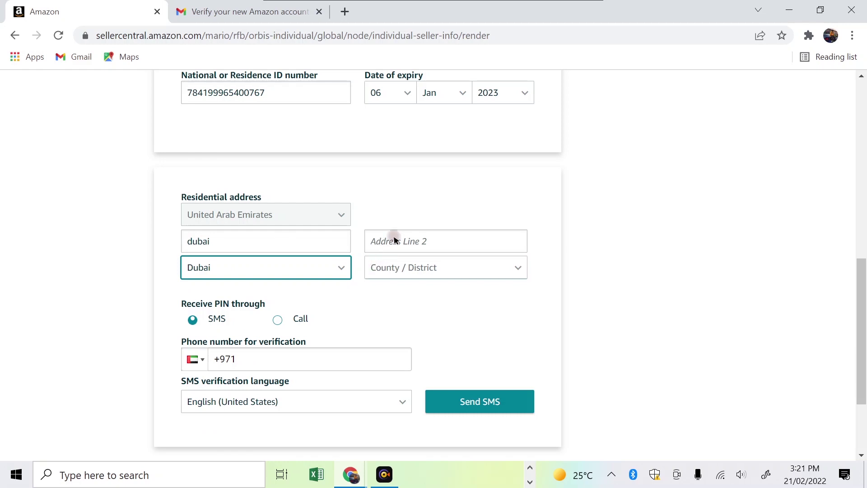
left_click(403, 243)
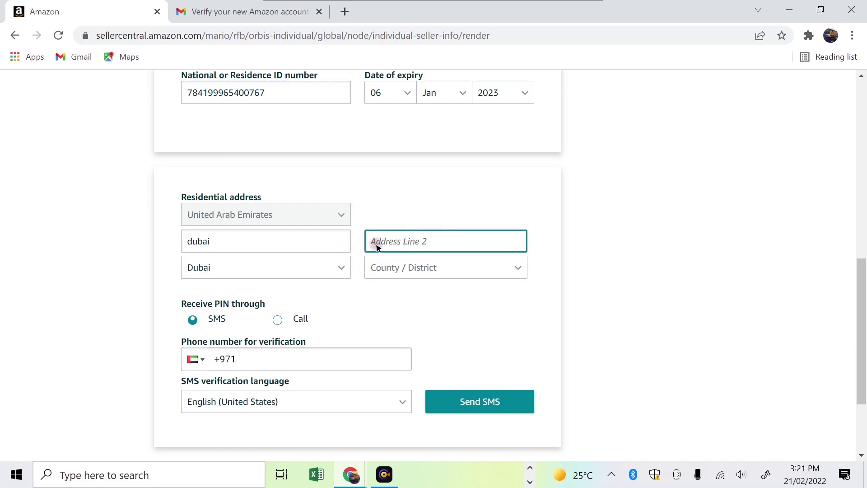
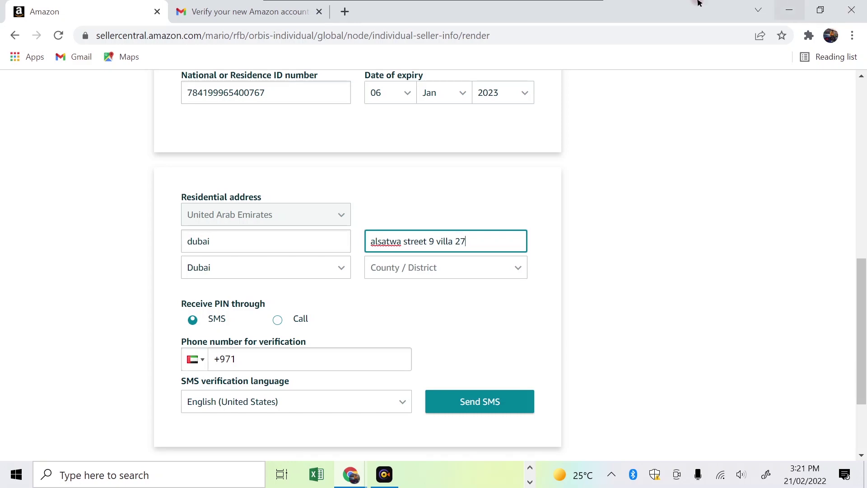
Enter the street and villa in Address Line 2 and choose Al Satwa as district
left_click(415, 272)
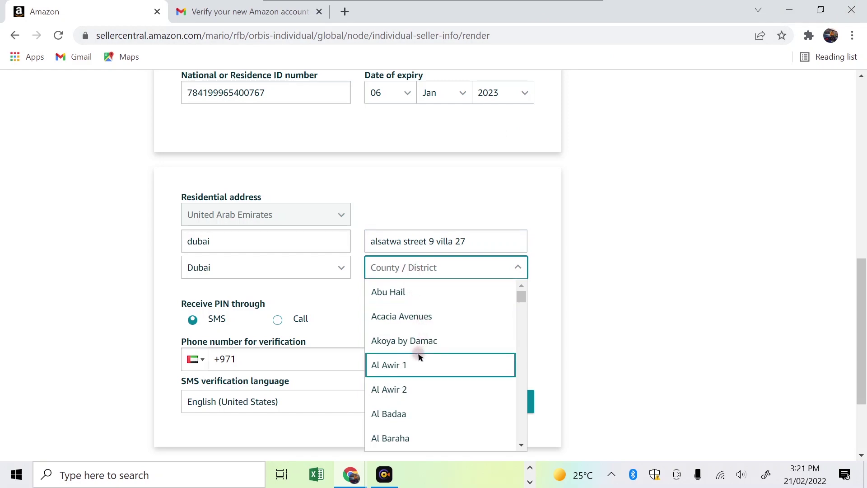
scroll(418, 357, "down", 3)
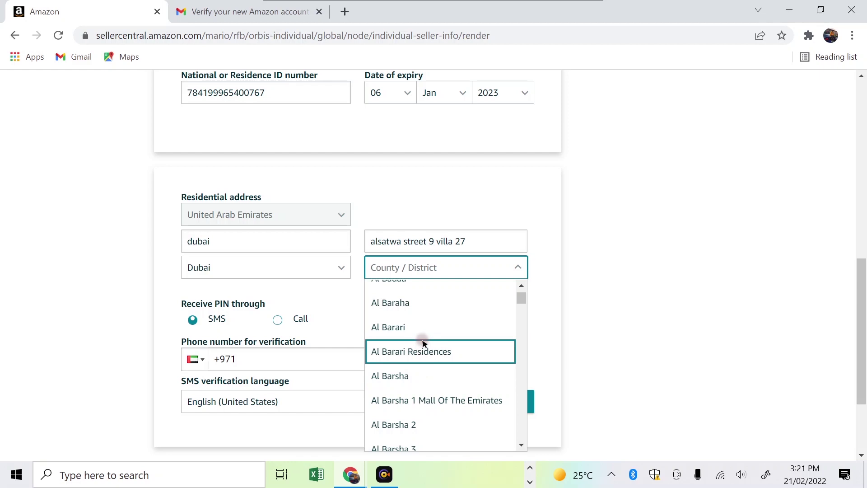
scroll(423, 348, "down", 1)
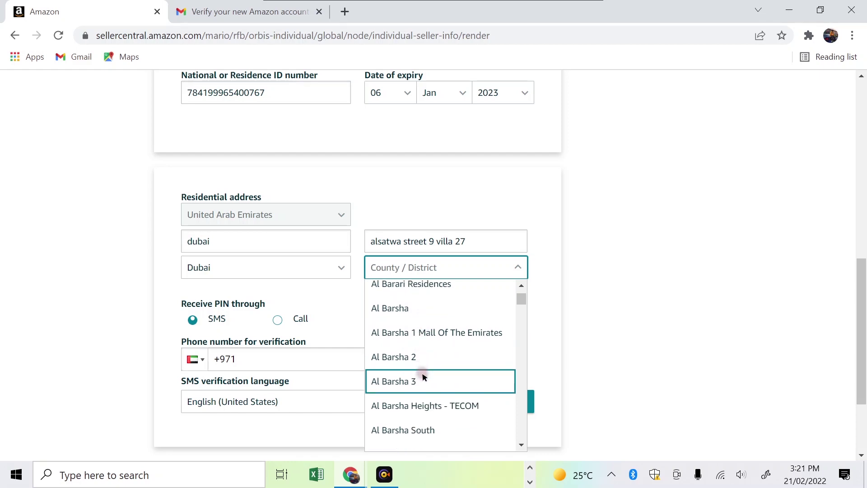
scroll(424, 377, "down", 2)
scroll(425, 379, "down", 1)
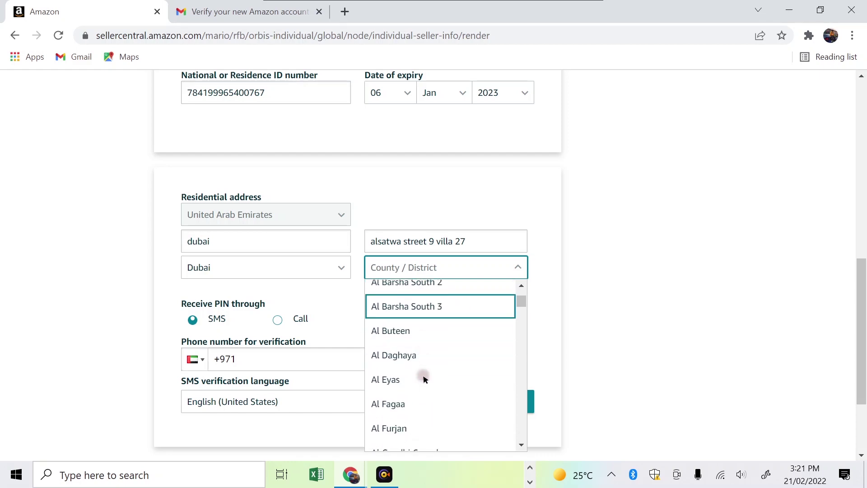
scroll(425, 379, "down", 2)
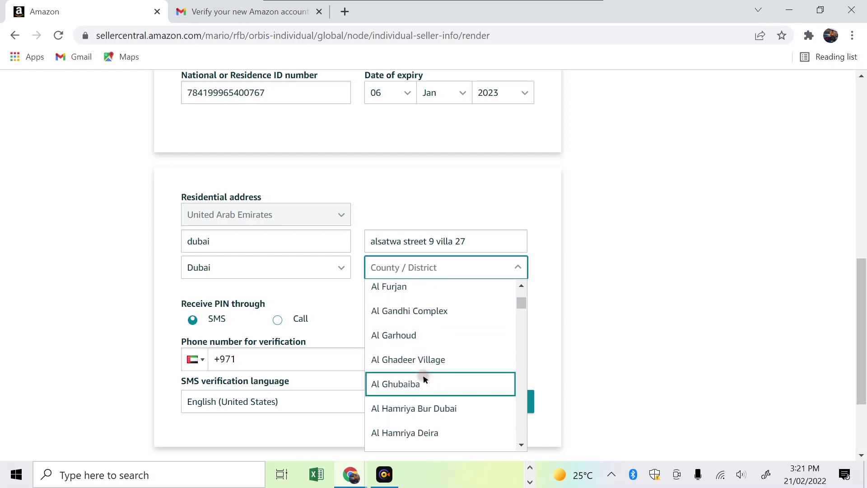
scroll(425, 379, "down", 2)
scroll(425, 380, "down", 5)
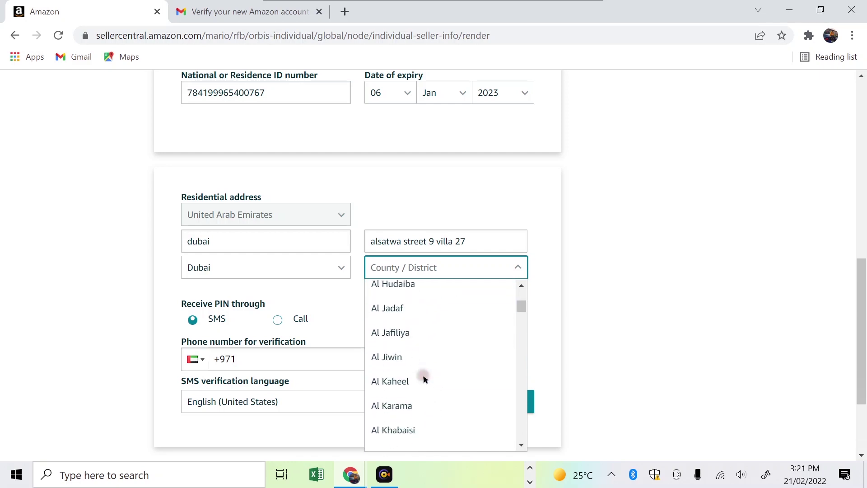
scroll(425, 379, "down", 6)
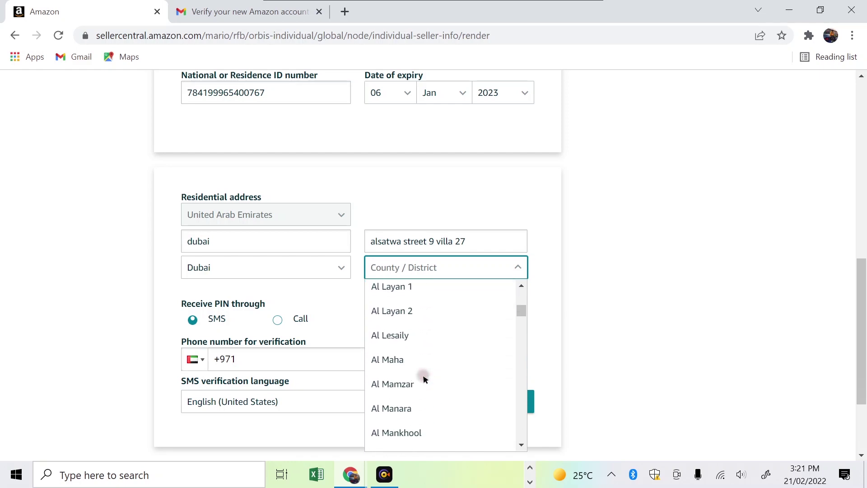
scroll(424, 379, "down", 6)
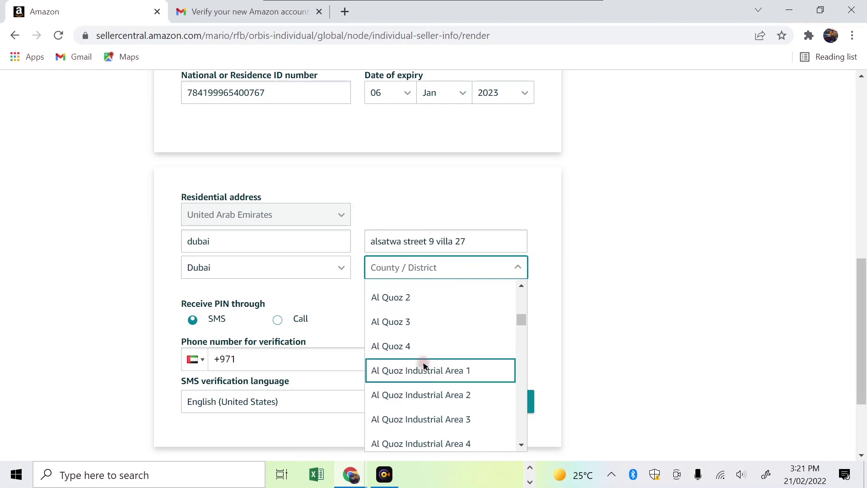
scroll(423, 361, "down", 2)
scroll(425, 346, "down", 2)
scroll(424, 361, "down", 3)
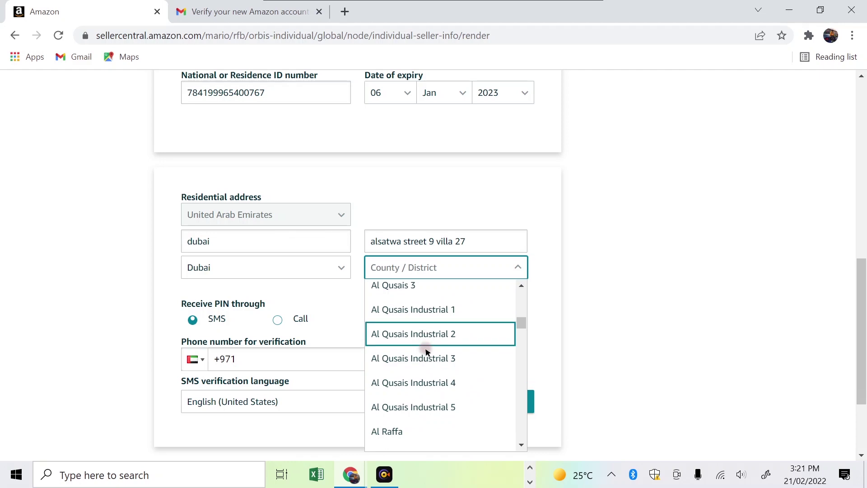
scroll(423, 387, "down", 1)
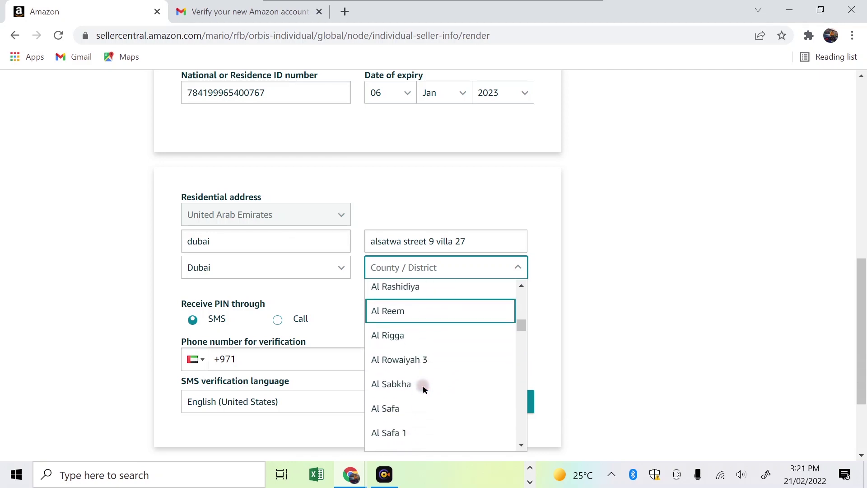
scroll(423, 391, "down", 1)
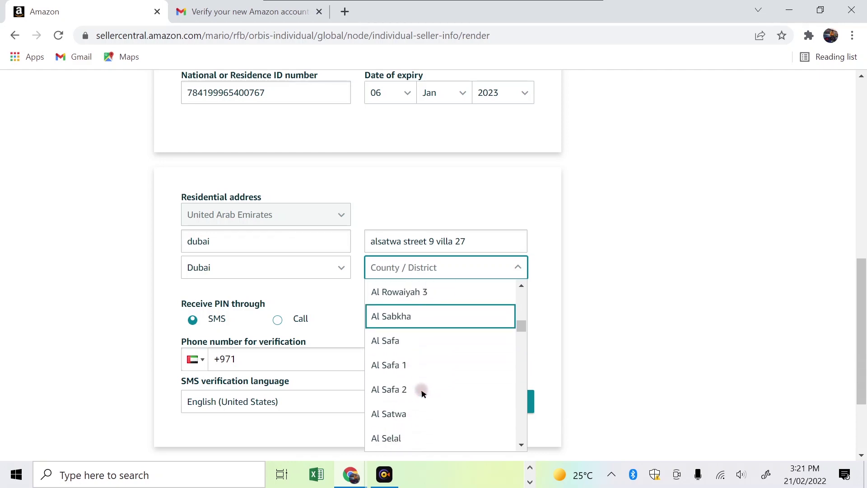
left_click(416, 413)
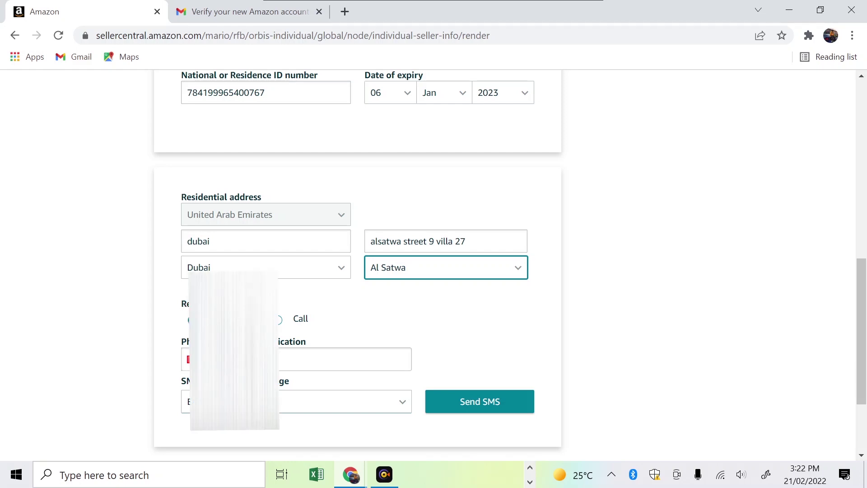
Enter the mobile number with the United Arab Emirates +971 country code
left_click(343, 359)
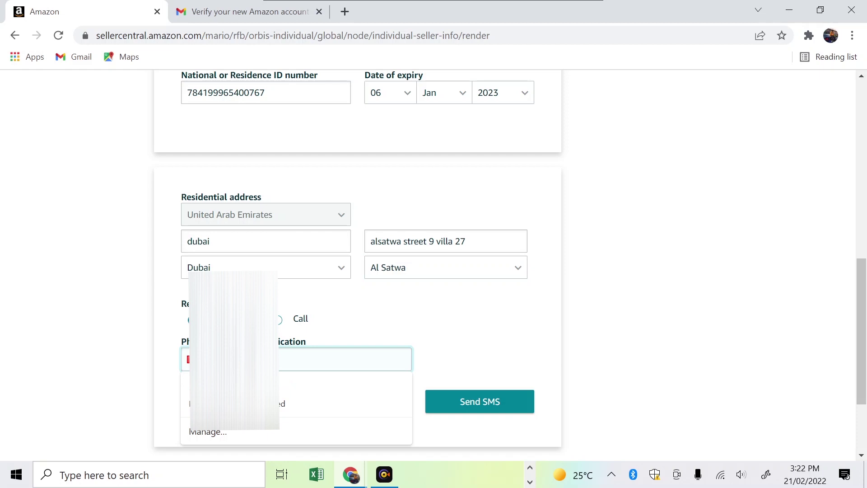
key("Escape")
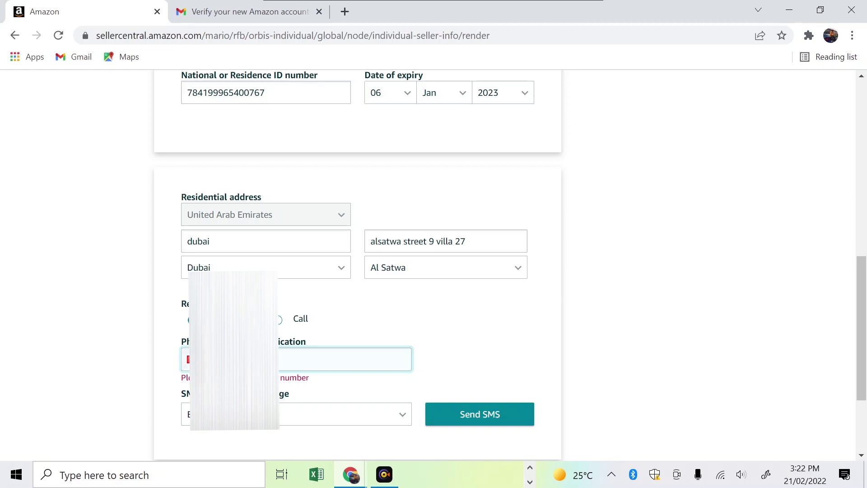
left_click(189, 359)
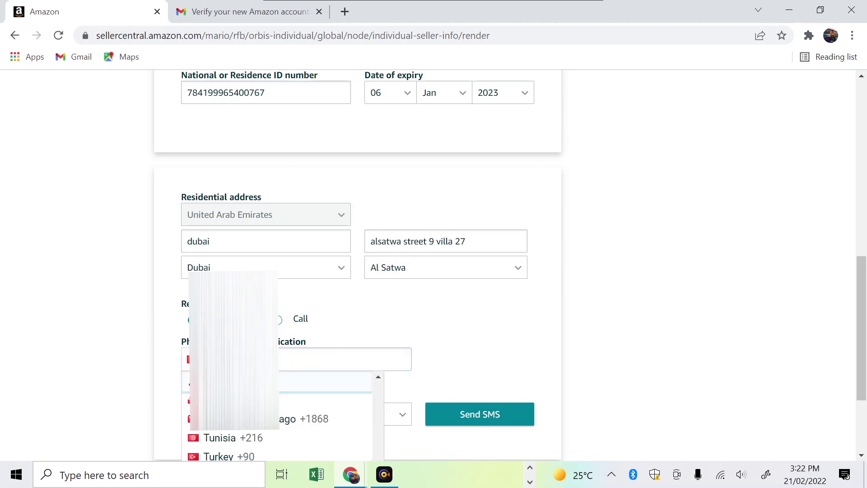
type("un")
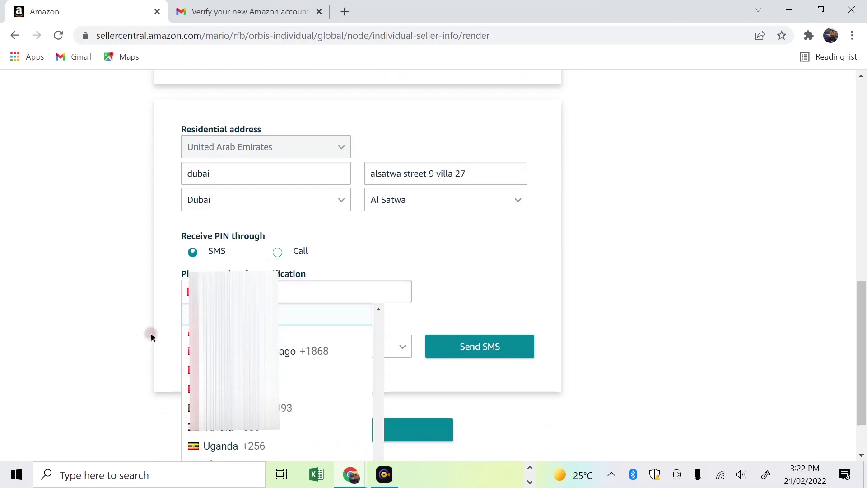
scroll(277, 384, "down", 2)
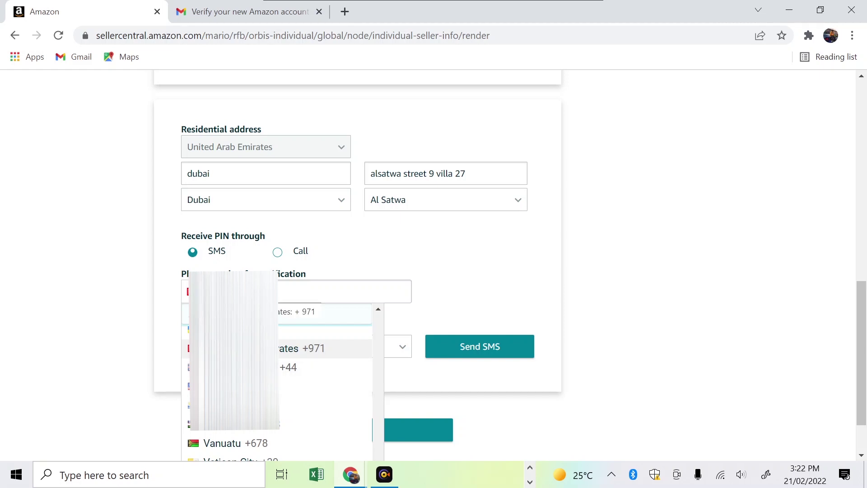
key("Escape")
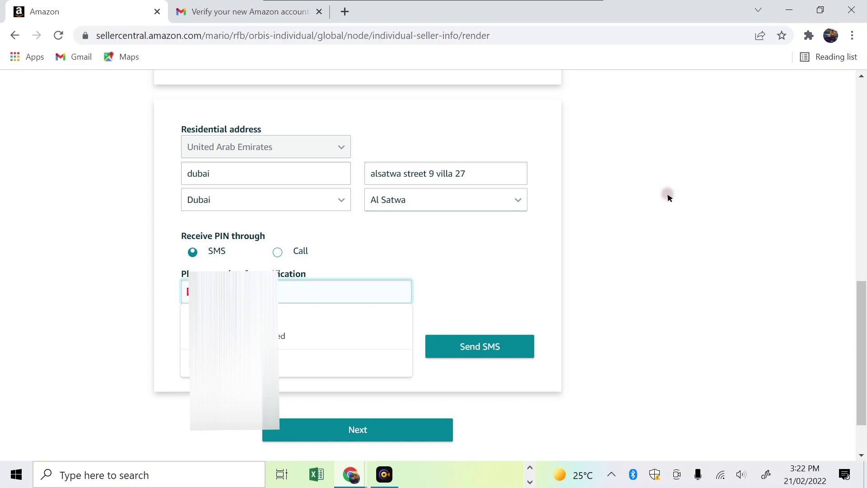
key("Escape")
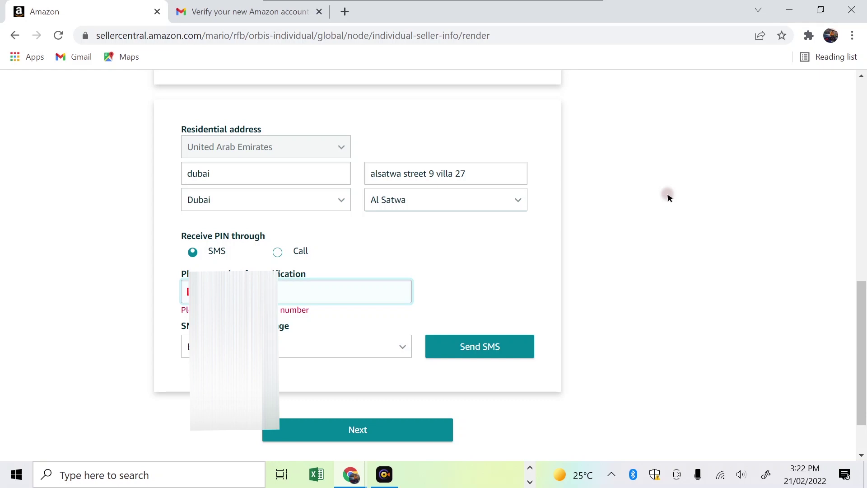
type("395")
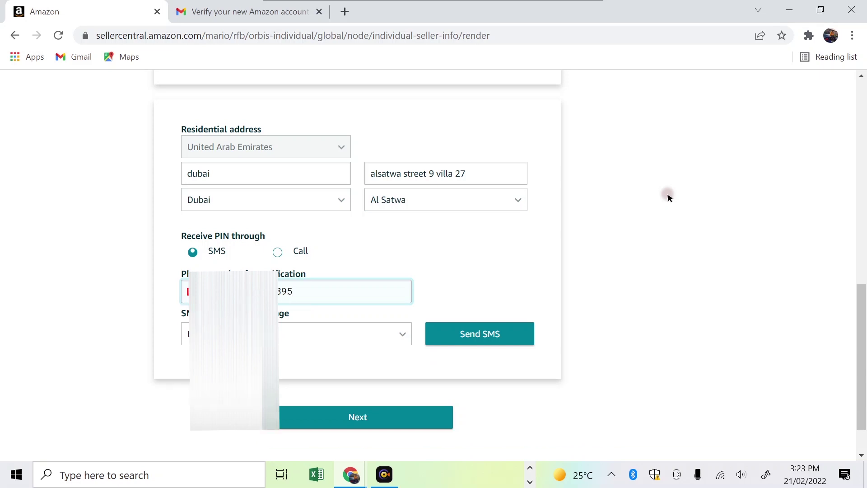
Request the SMS PIN, enter the received one-time code and verify the phone
left_click(492, 335)
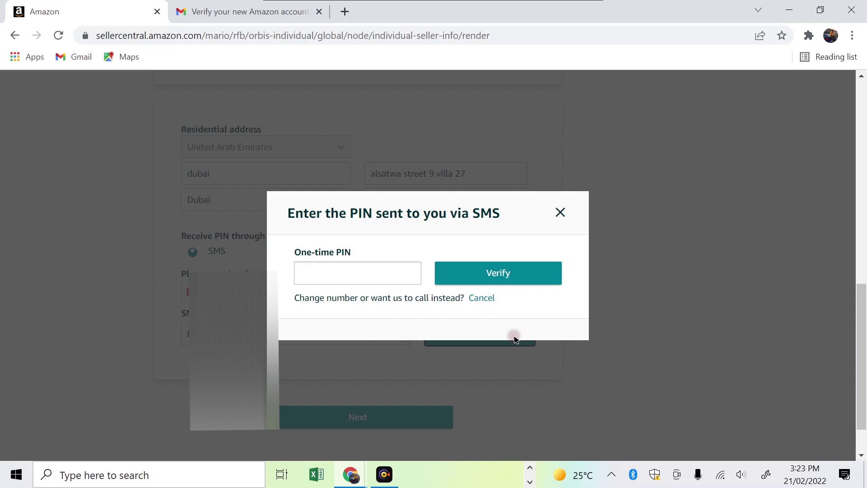
left_click(342, 276)
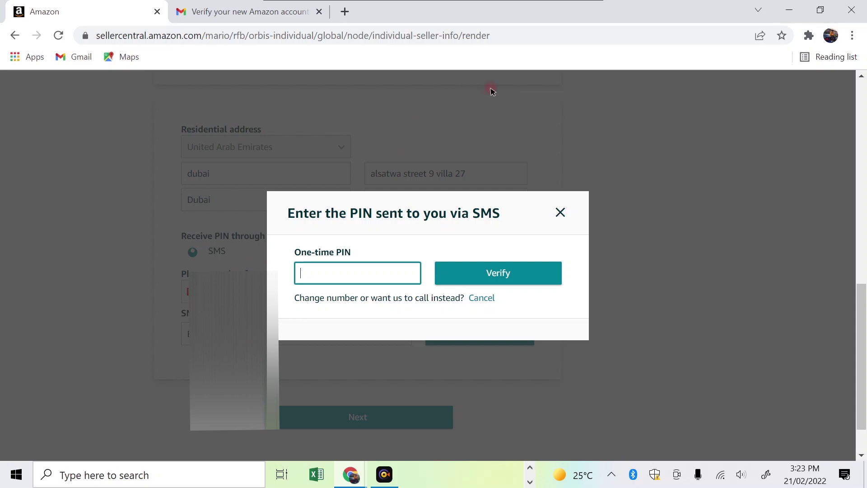
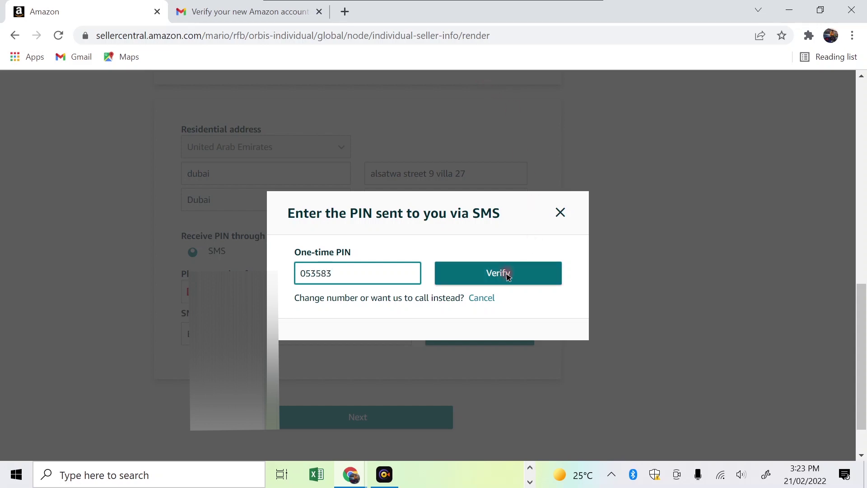
left_click(506, 275)
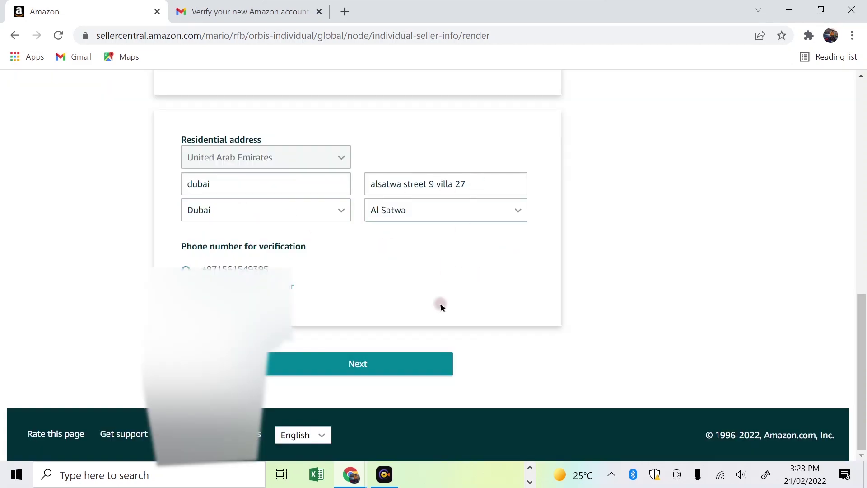
scroll(443, 316, "up", 1)
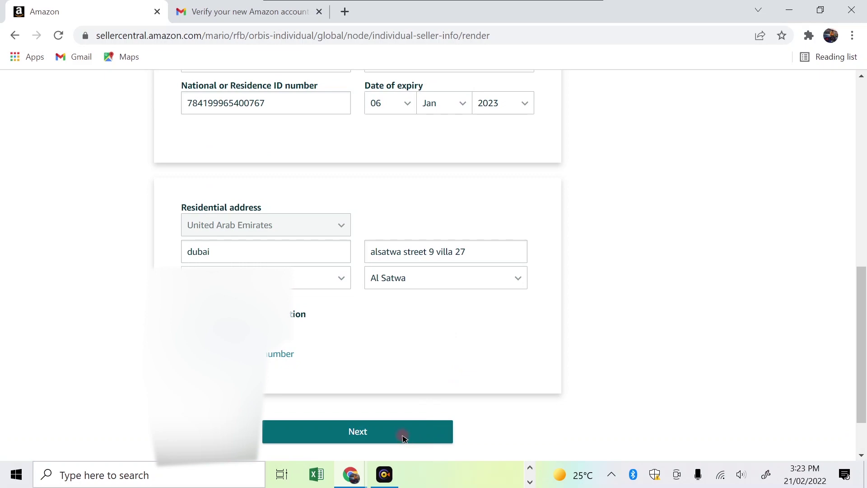
scroll(411, 322, "up", 7)
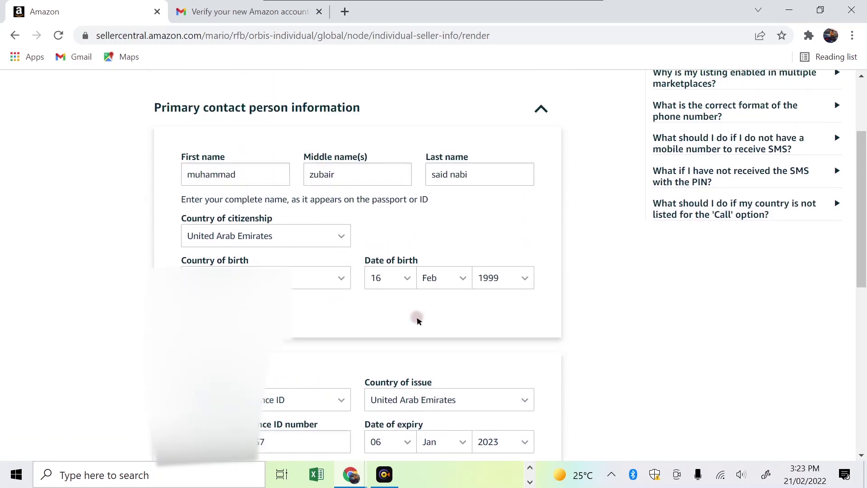
scroll(416, 320, "down", 3)
scroll(416, 320, "down", 5)
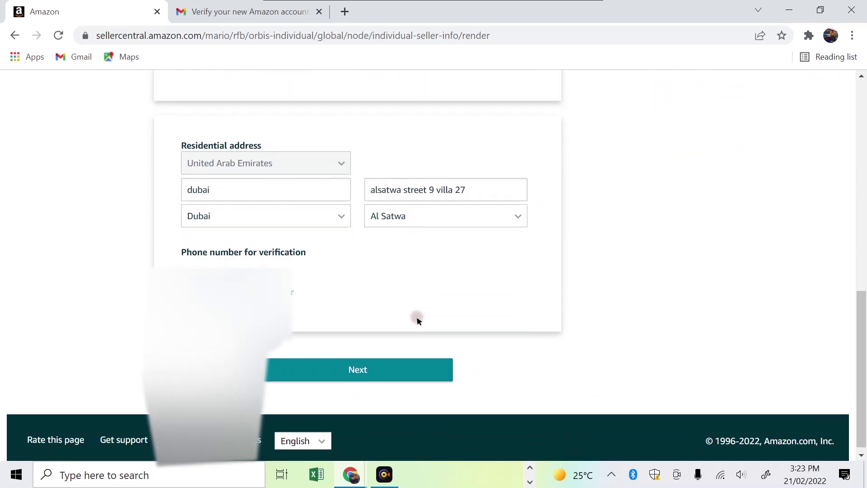
Submit seller information and review the 39.99 USD monthly fee on the payment page
left_click(389, 364)
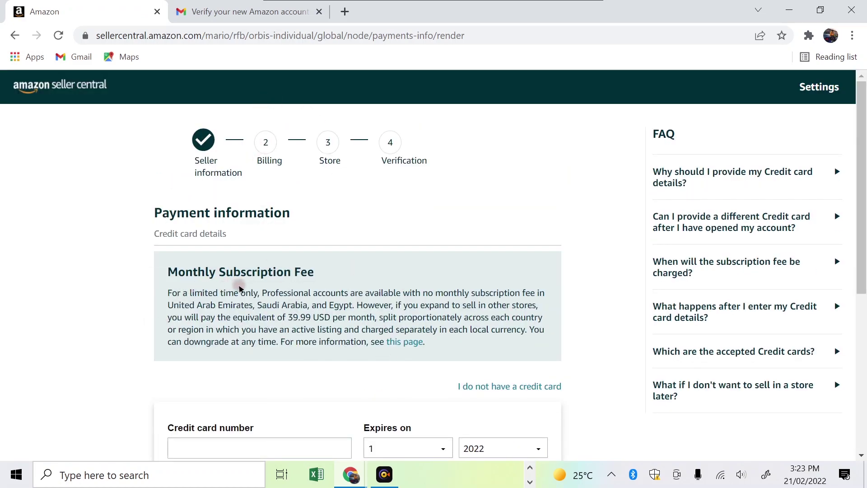
scroll(316, 293, "down", 1)
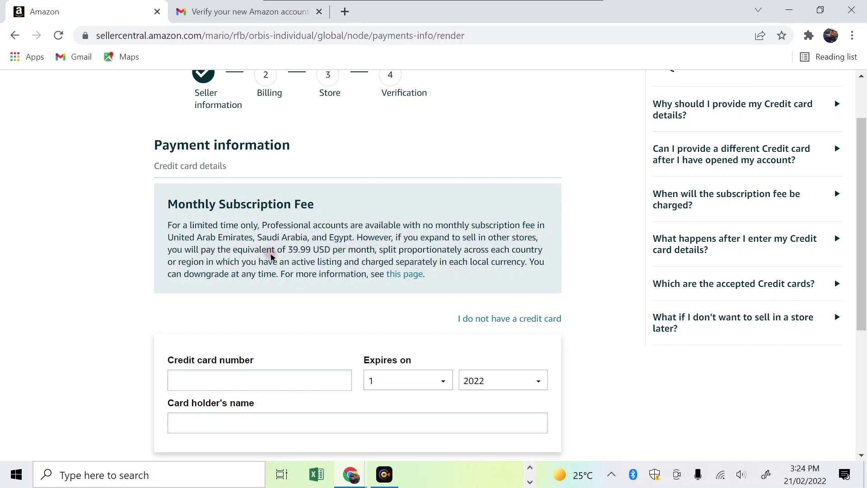
left_click_drag(298, 250, 285, 252)
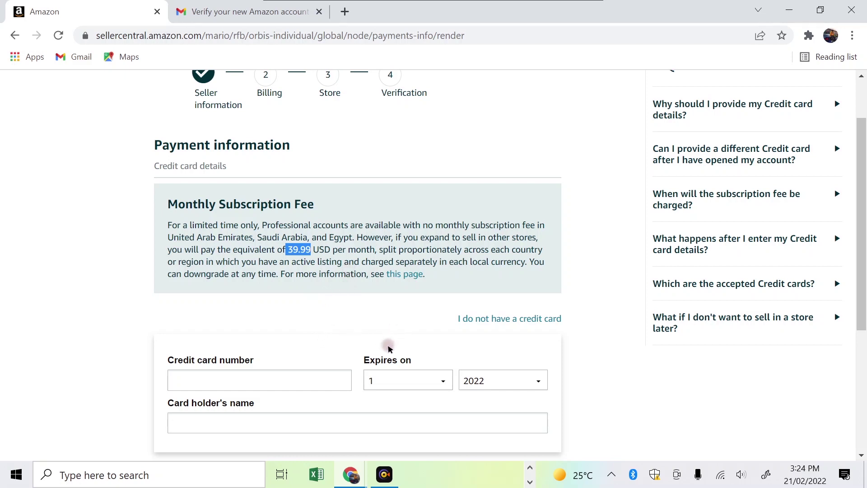
scroll(387, 346, "down", 2)
scroll(194, 300, "down", 2)
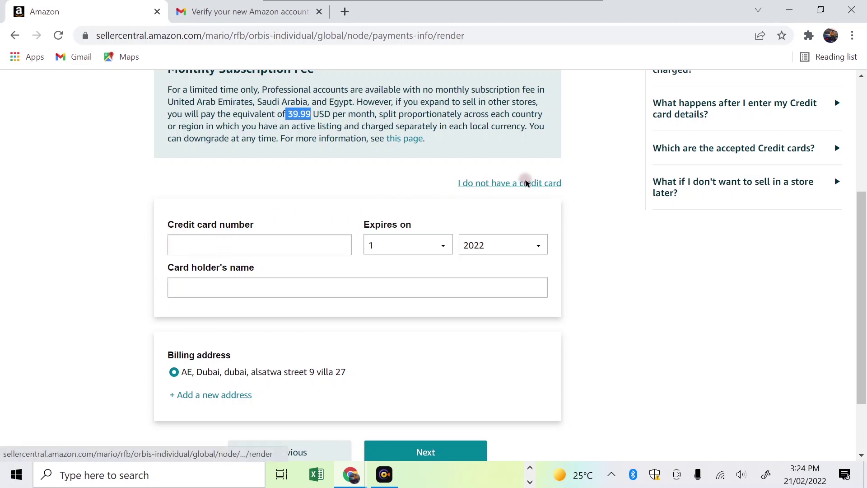
Enter the credit card number in the billing card details
left_click(221, 246)
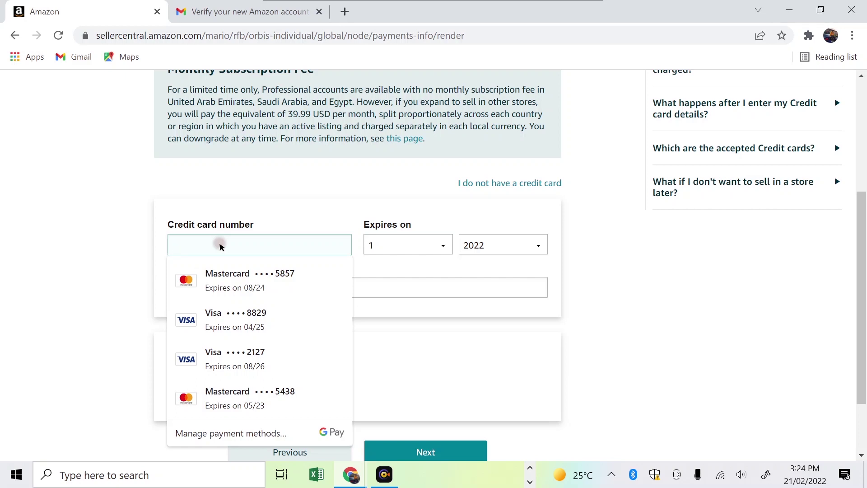
type("5576")
type("4")
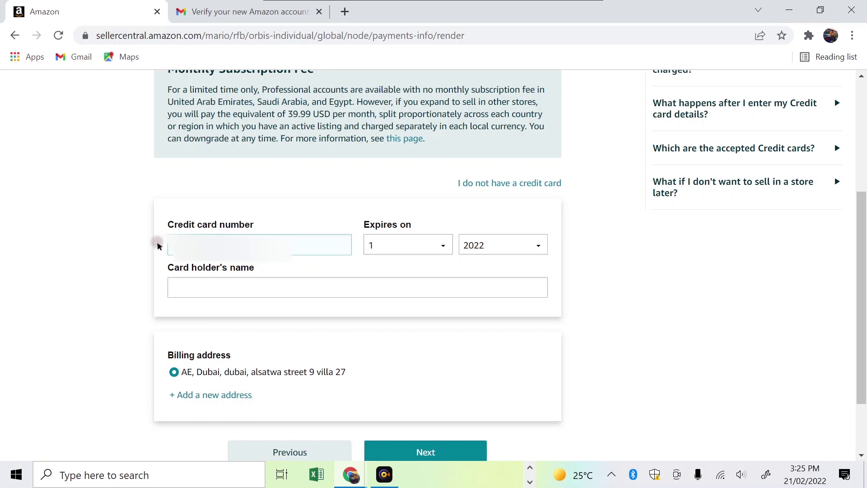
left_click(385, 245)
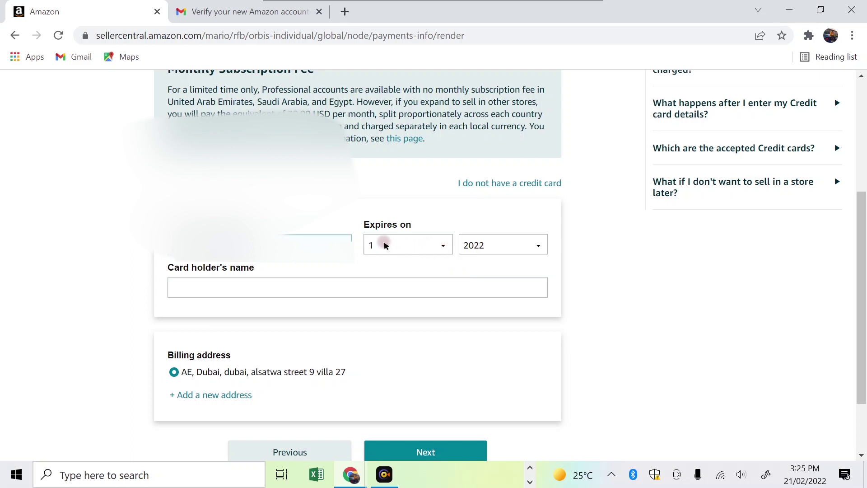
Set the card expiry to 3/2026, dismiss the saved-card suggestions and keep the saved billing address
left_click(407, 245)
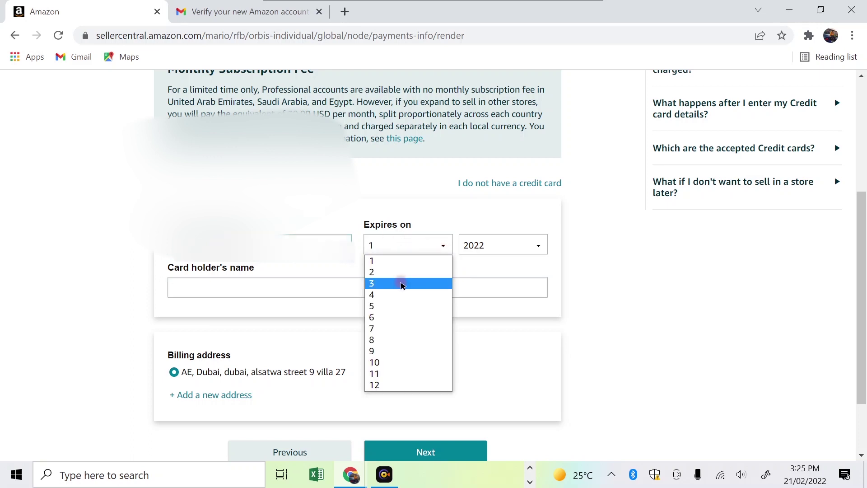
left_click(402, 283)
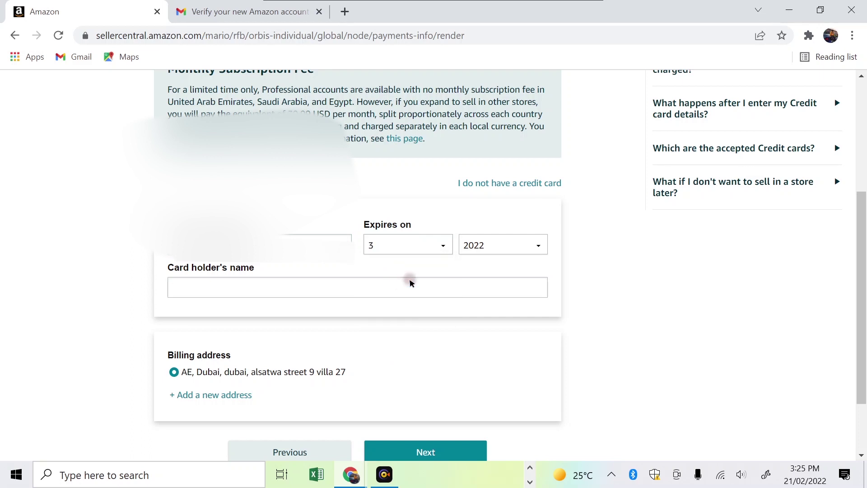
left_click(491, 248)
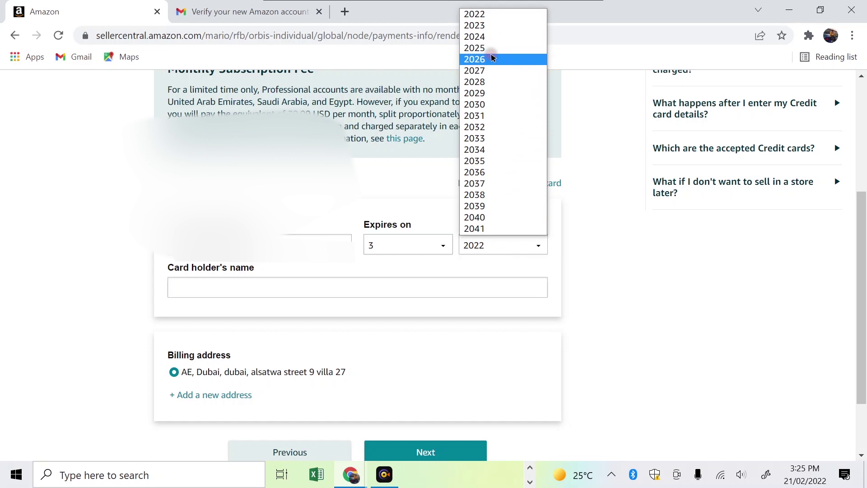
left_click(490, 58)
left_click(316, 287)
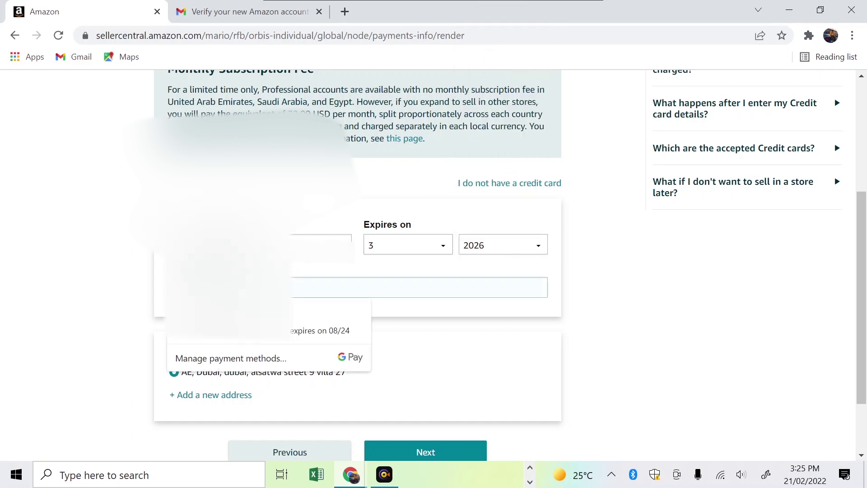
key("Escape")
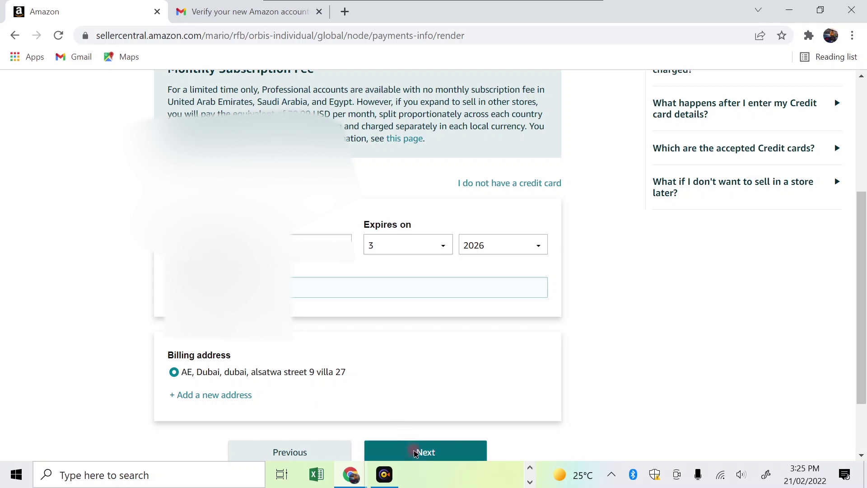
scroll(427, 415, "down", 2)
Continue to the Store step and enter the seller's own name as the store name, replacing a first draft
left_click(429, 385)
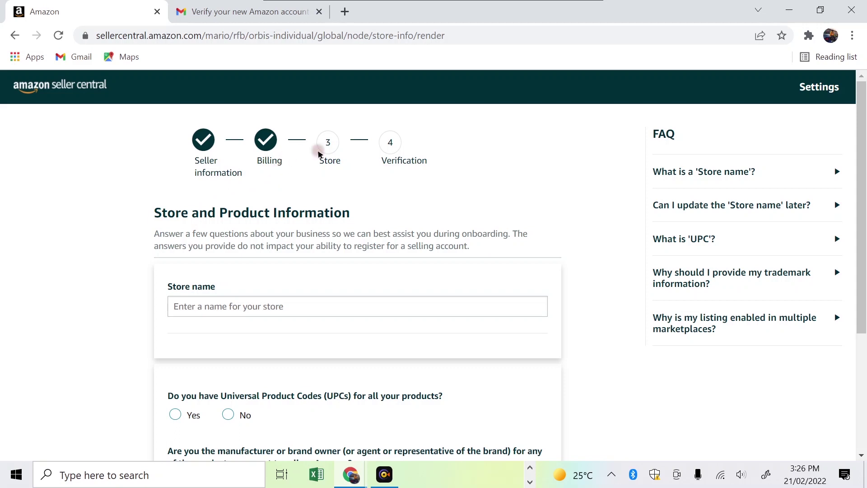
scroll(216, 315, "down", 1)
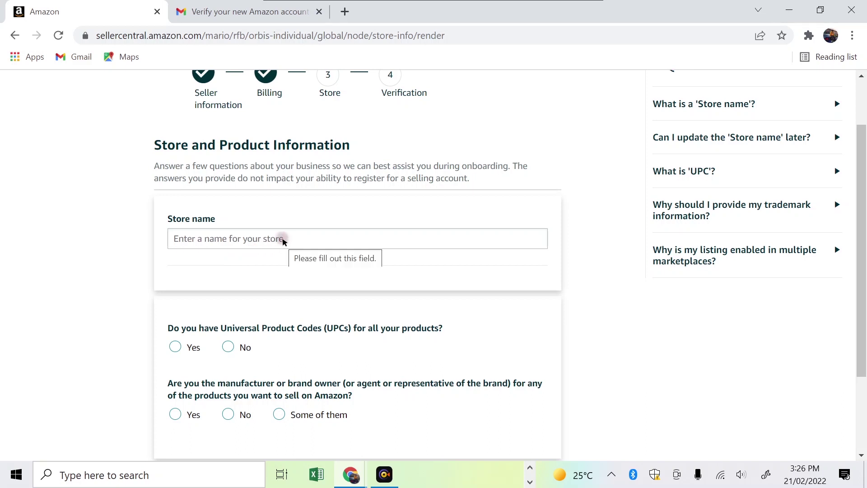
left_click(379, 238)
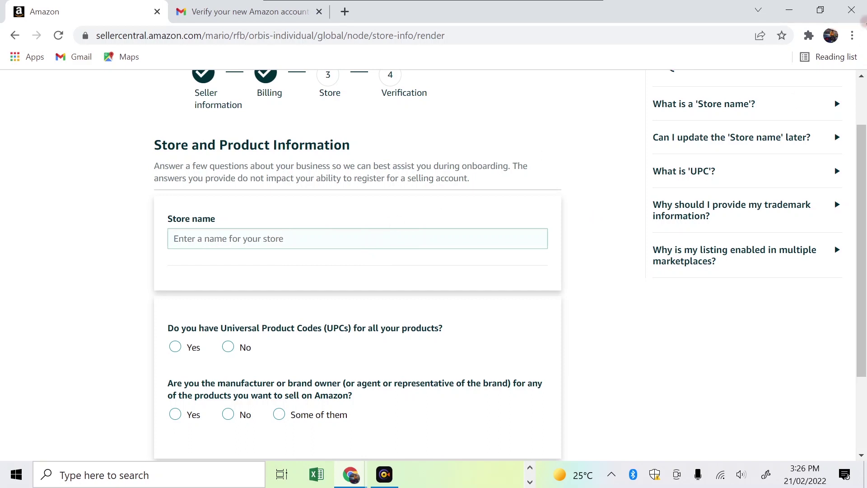
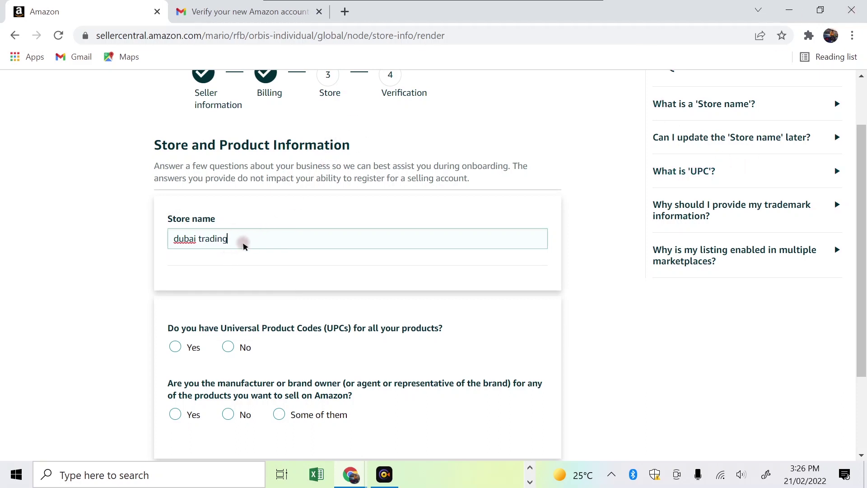
left_click_drag(243, 239, 136, 241)
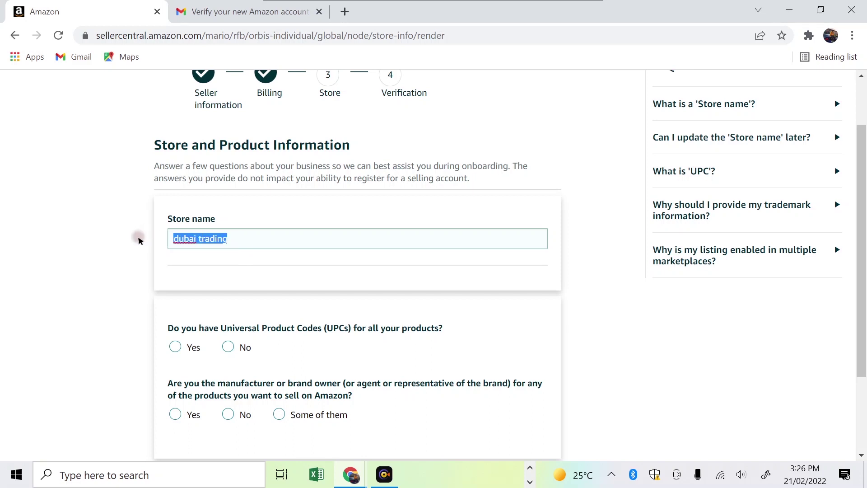
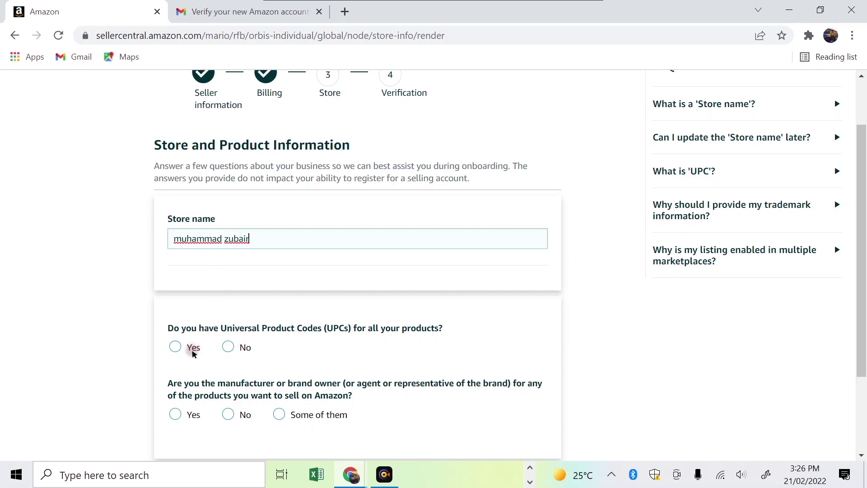
Answer No to the UPC and brand-owner questions and try Next, which reports the store name unavailable
scroll(185, 316, "down", 1)
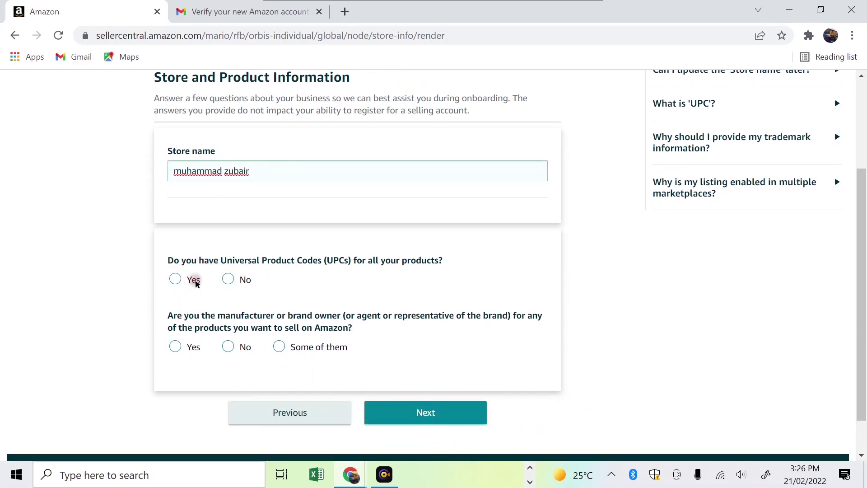
left_click(228, 279)
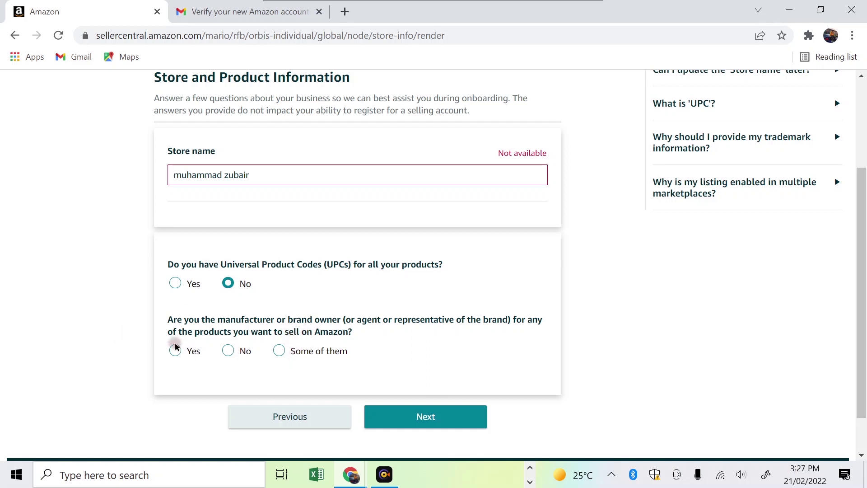
left_click(229, 351)
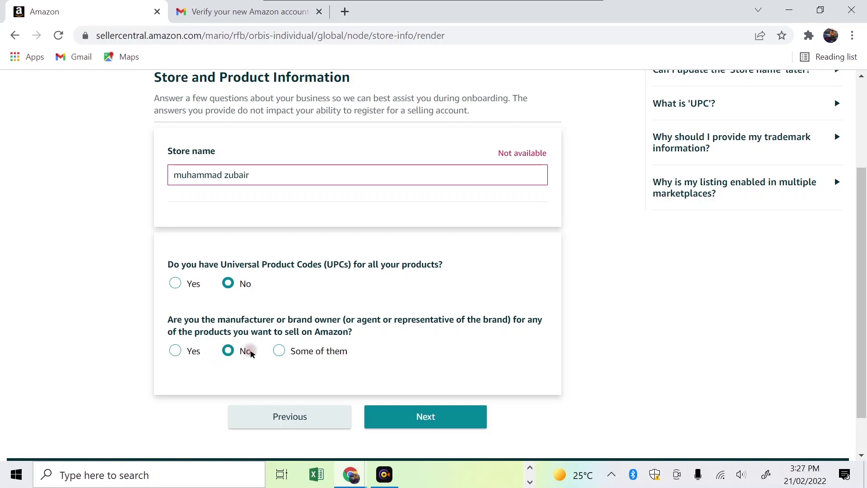
left_click(409, 424)
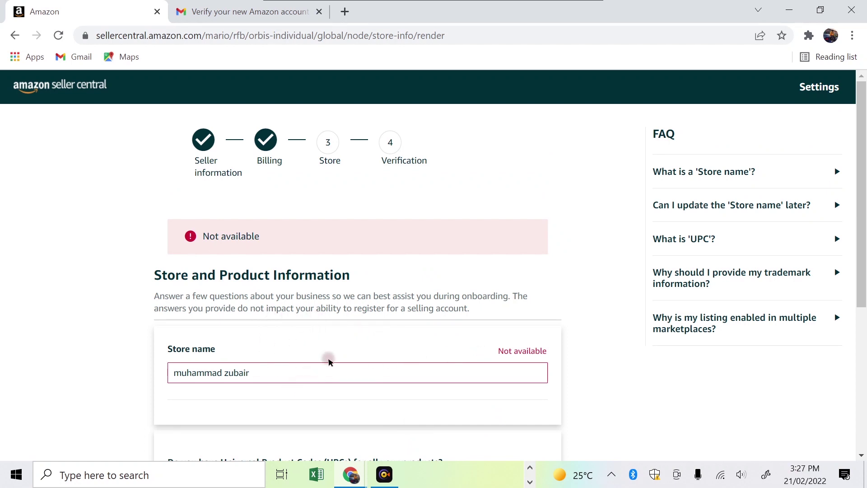
scroll(436, 356, "down", 1)
scroll(436, 356, "down", 1)
Append 1 to the store name and continue to Identity and Address Verification
left_click(294, 309)
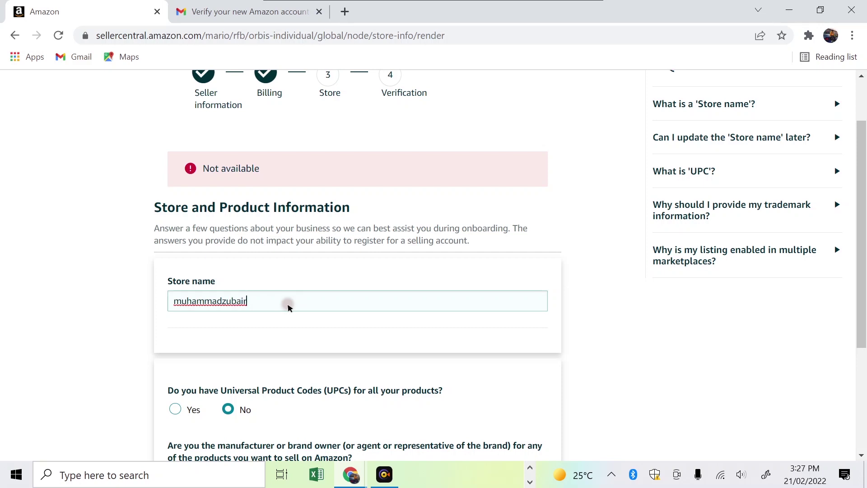
type("1")
scroll(287, 307, "down", 4)
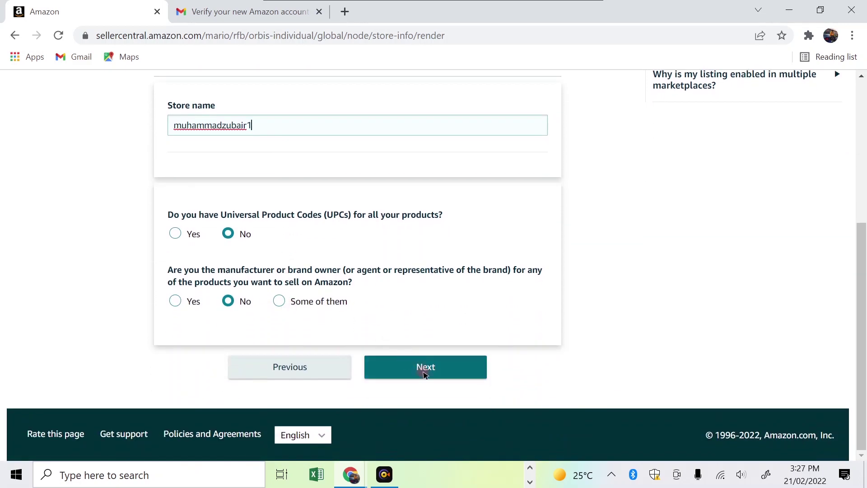
left_click(424, 374)
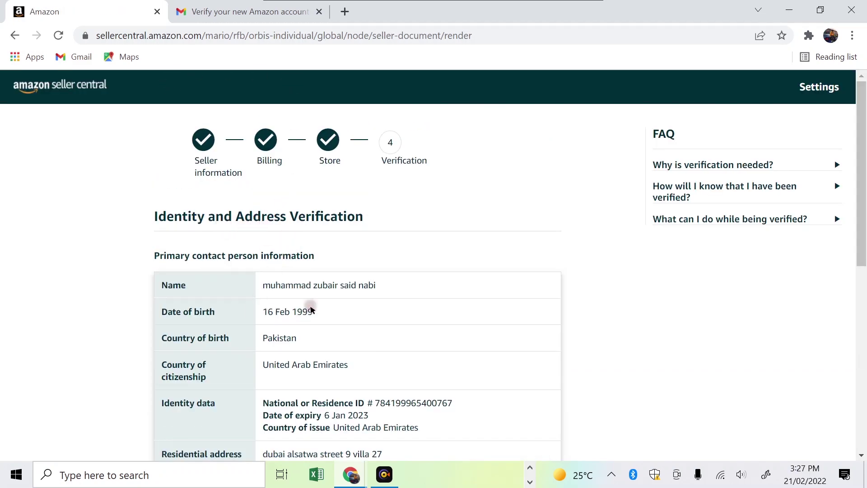
Upload the national ID's front-side PDF from the Desktop
scroll(316, 298, "down", 1)
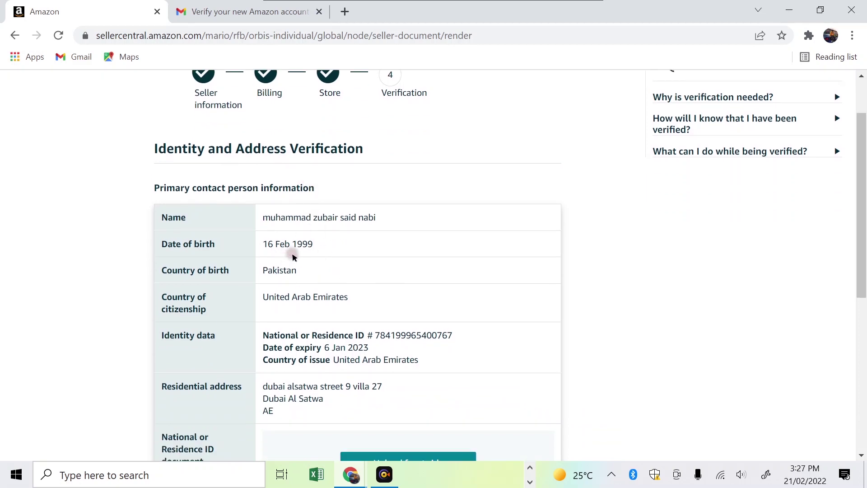
scroll(293, 256, "down", 3)
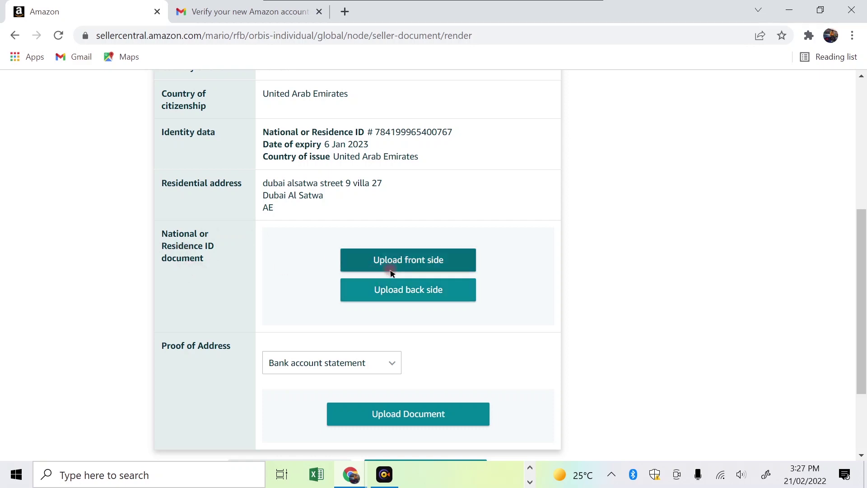
left_click(416, 265)
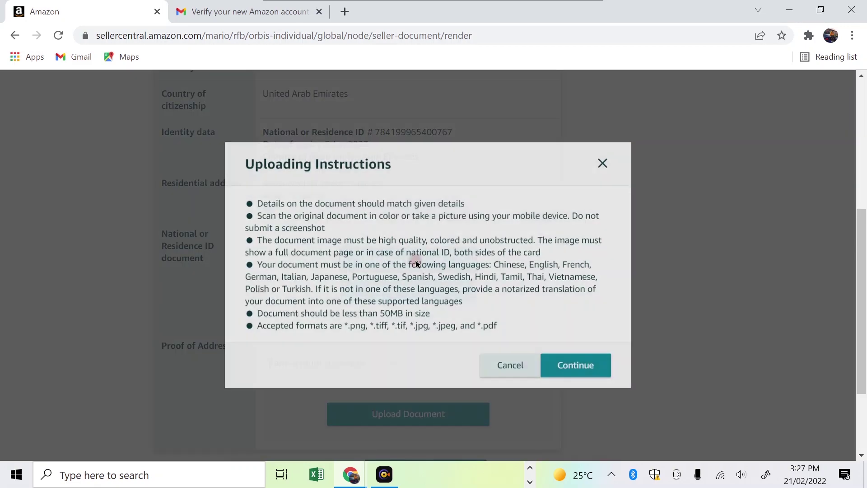
left_click(582, 365)
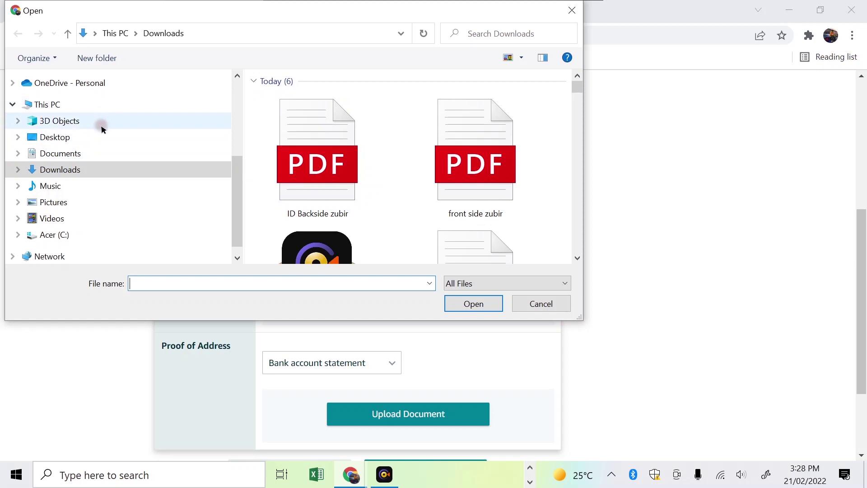
left_click(96, 140)
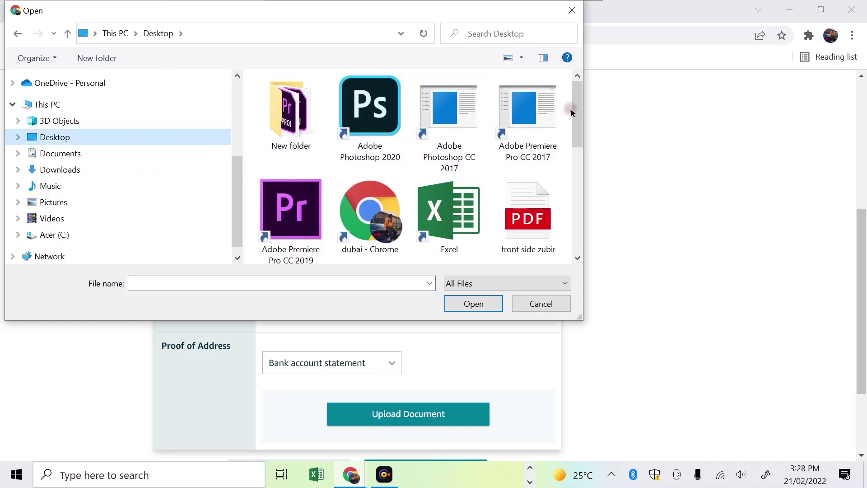
left_click_drag(573, 110, 571, 142)
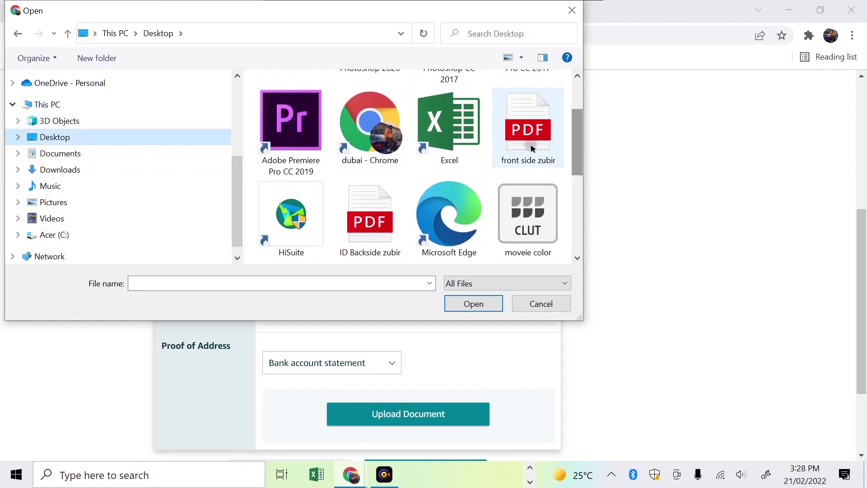
left_click(509, 161)
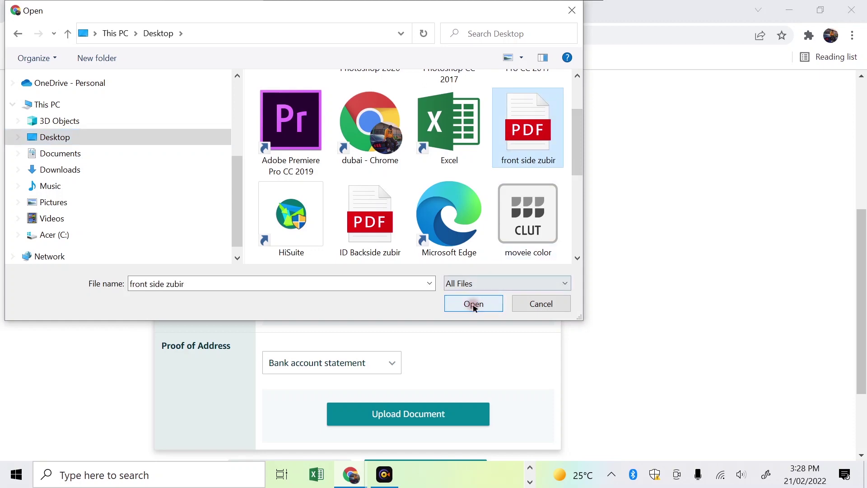
left_click(473, 303)
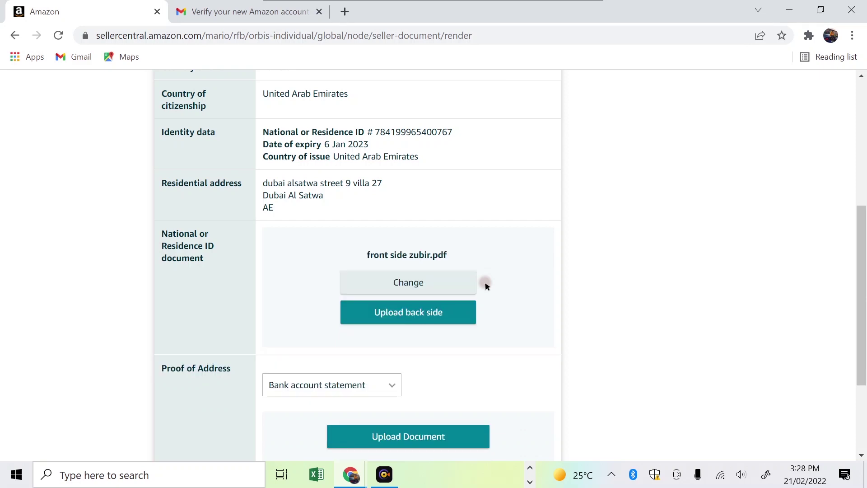
Upload the ID Backside PDF from the Desktop as the national ID's back side
left_click(413, 317)
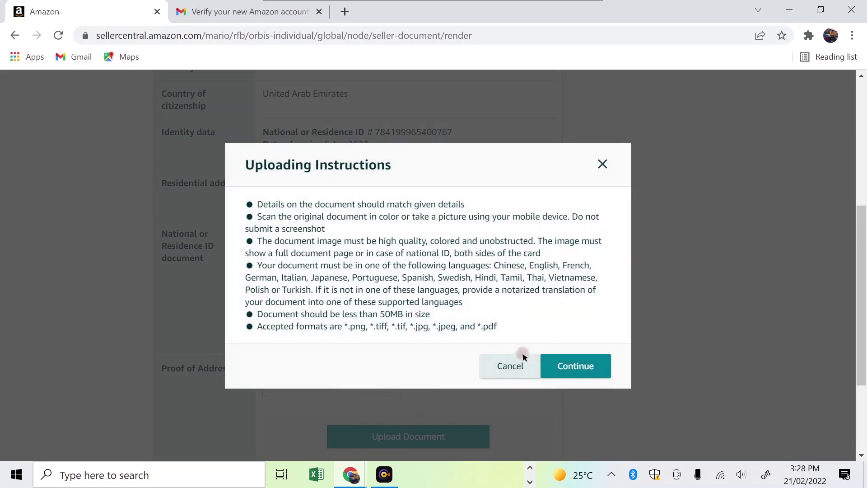
left_click(567, 371)
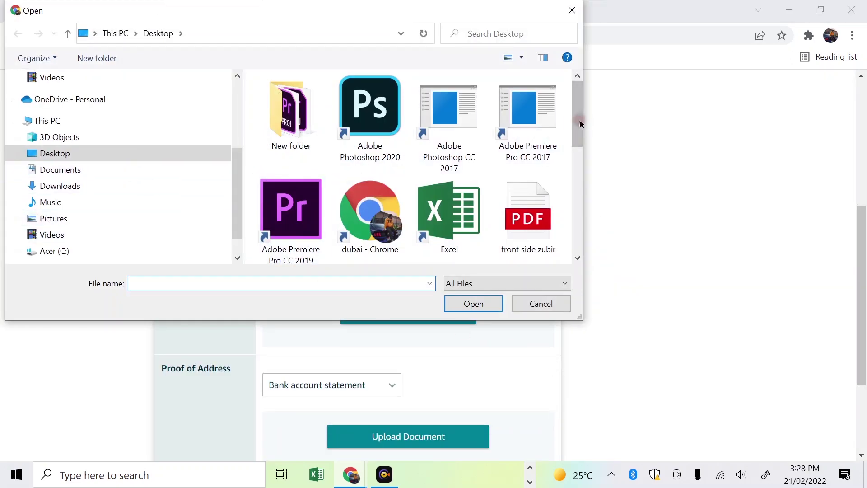
left_click_drag(577, 124, 577, 168)
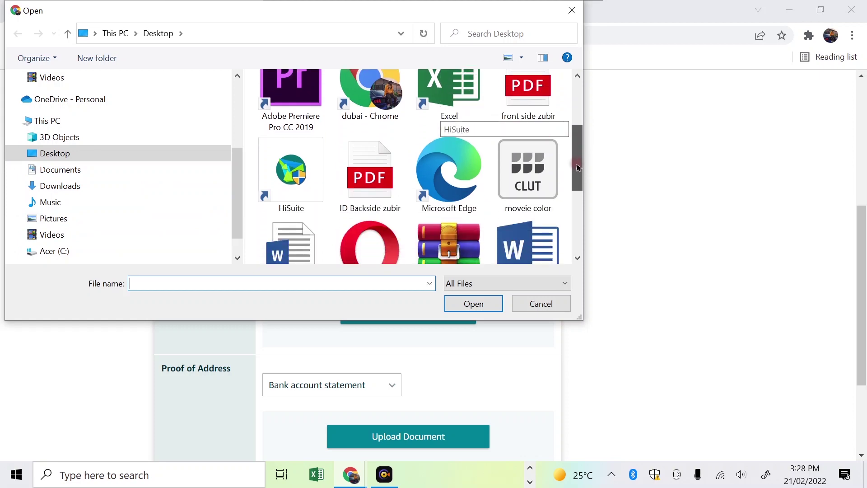
left_click(380, 180)
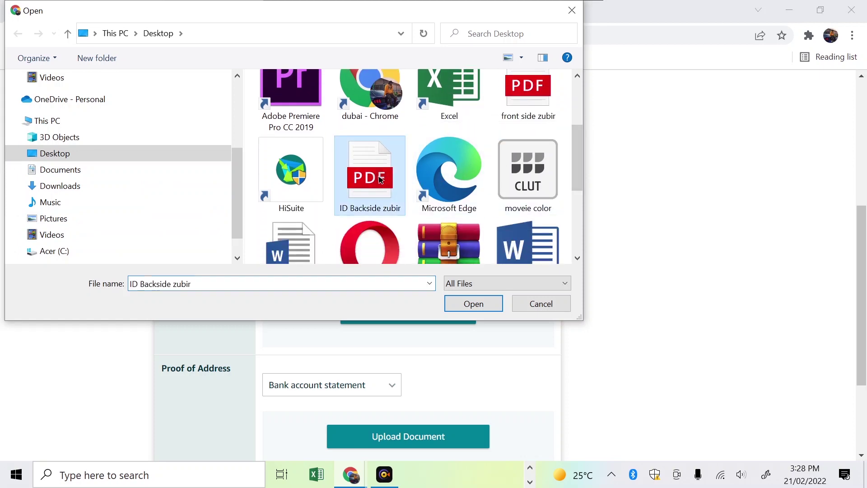
left_click(457, 305)
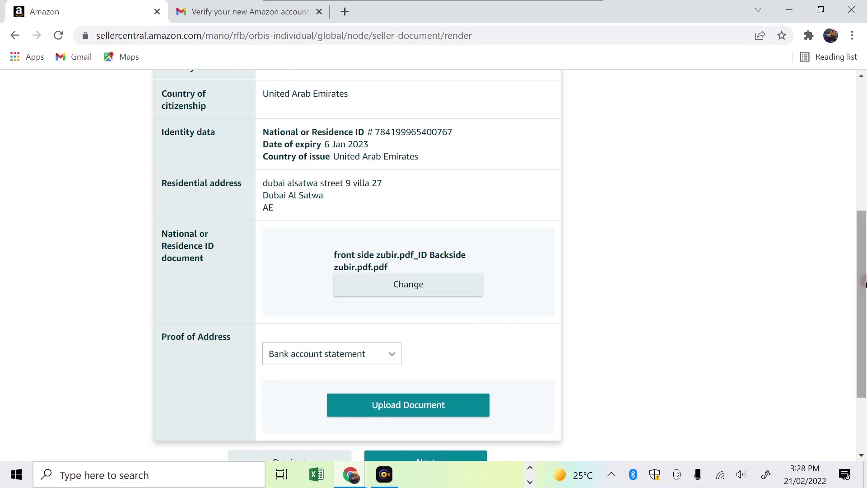
Choose Credit card statement as the Proof of Address type and attempt Next, revealing the missing upload
scroll(862, 293, "down", 3)
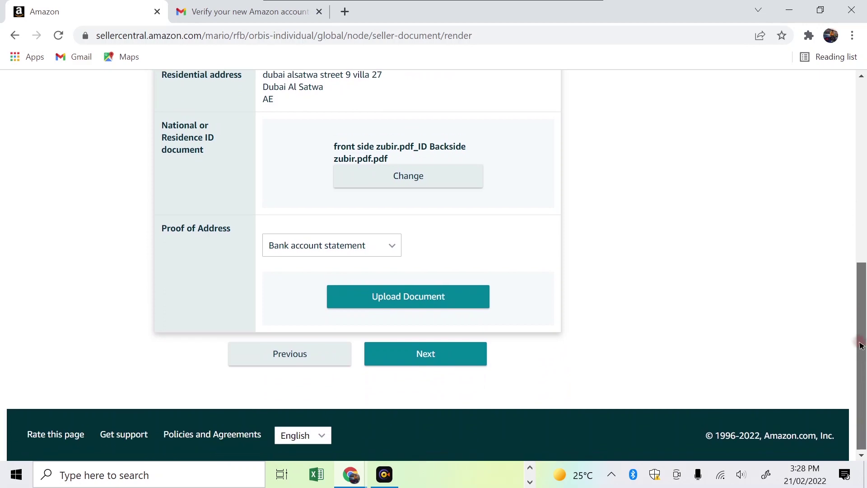
left_click(391, 246)
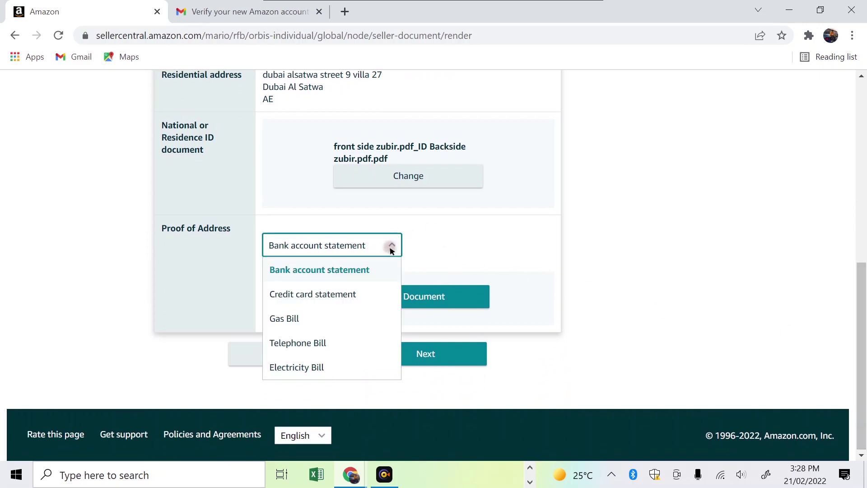
left_click(349, 295)
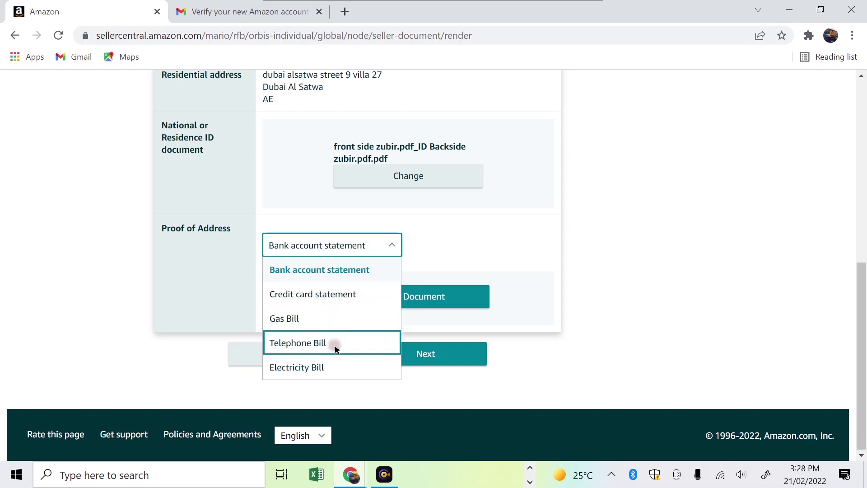
left_click(349, 294)
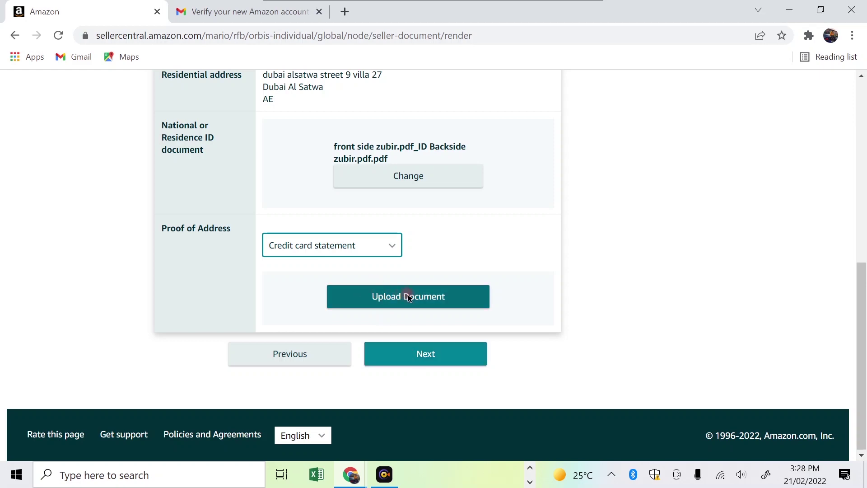
left_click(415, 359)
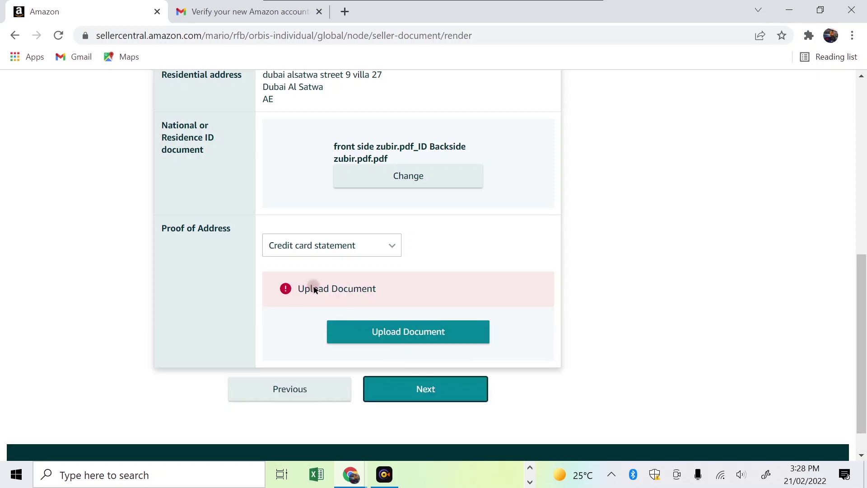
Upload the front-side PDF from the Desktop as the credit card statement proof of address
left_click(415, 334)
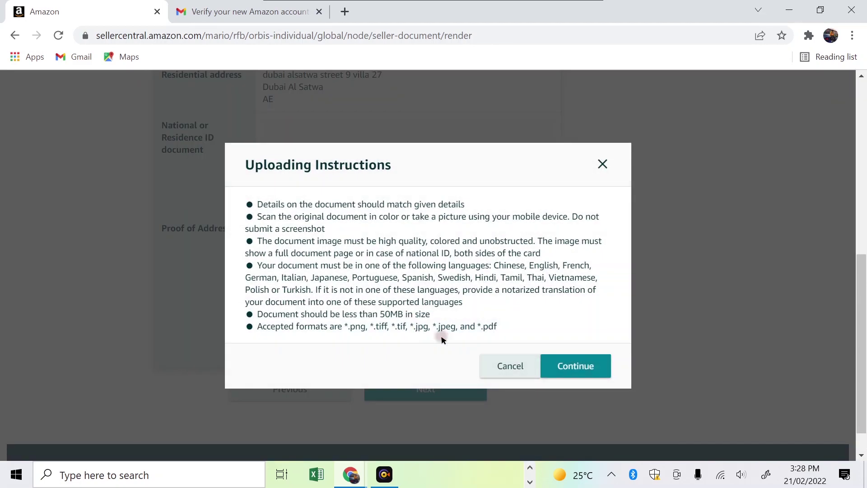
left_click(575, 365)
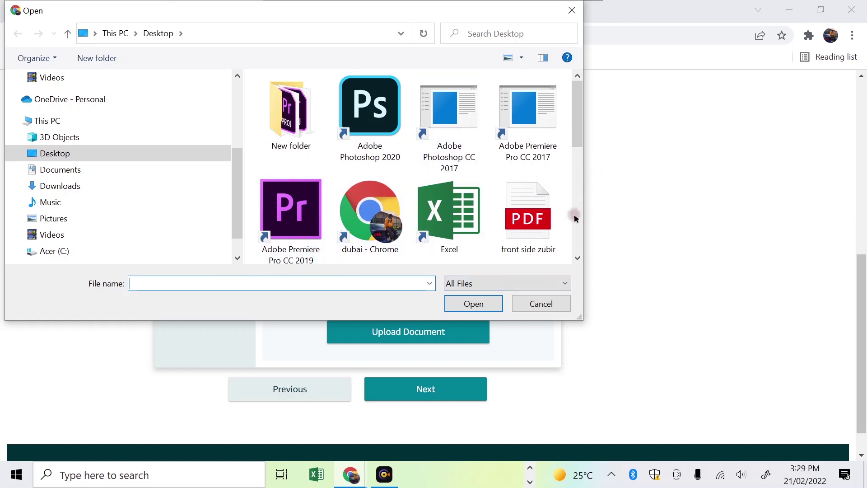
left_click_drag(578, 131, 566, 255)
scroll(496, 181, "up", 5)
scroll(504, 210, "down", 3)
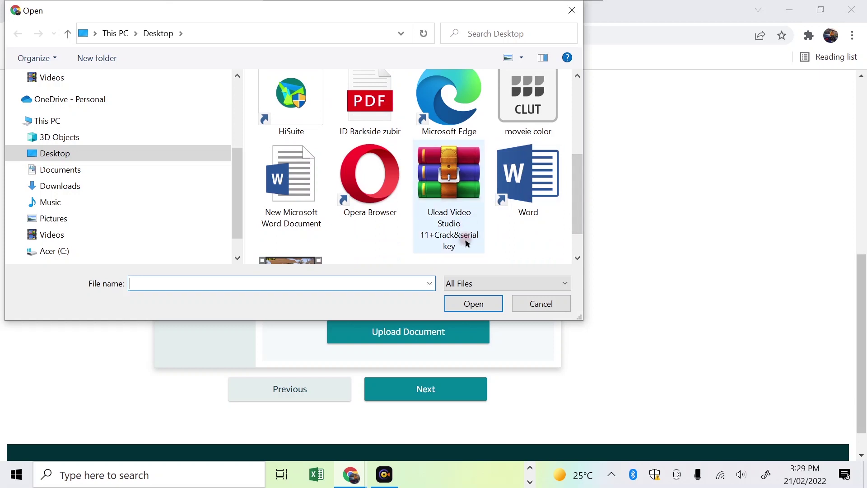
scroll(504, 148, "up", 1)
scroll(504, 148, "up", 1)
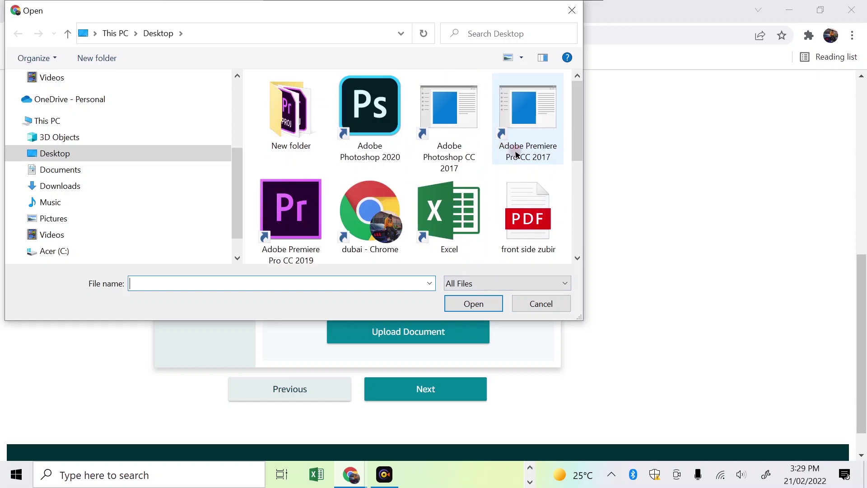
left_click(524, 239)
left_click(495, 304)
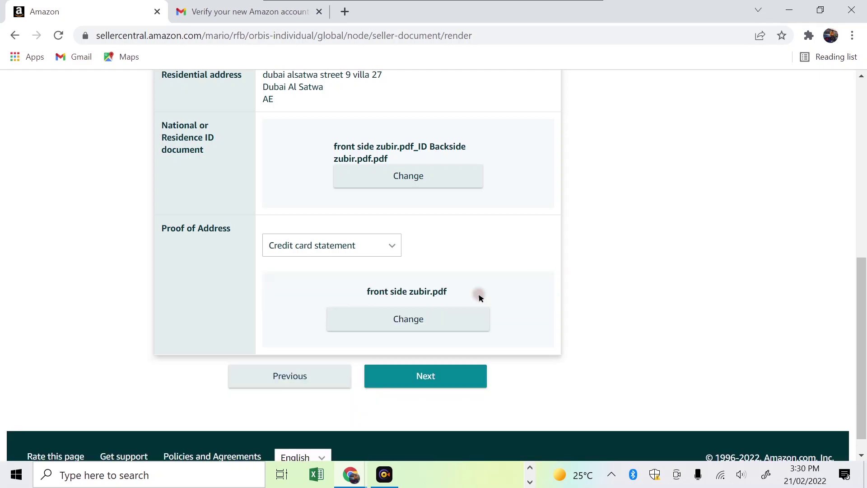
Submit the seller information for verification, then return to the verification email in Gmail
left_click(443, 382)
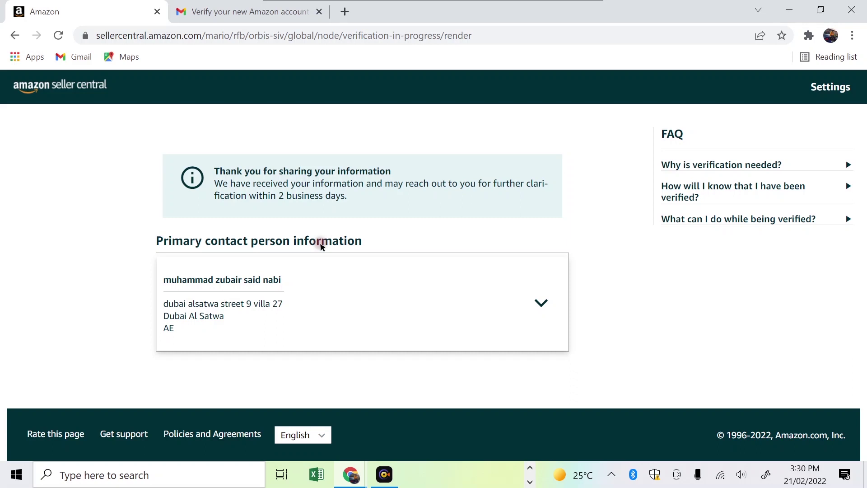
mouse_move(381, 3)
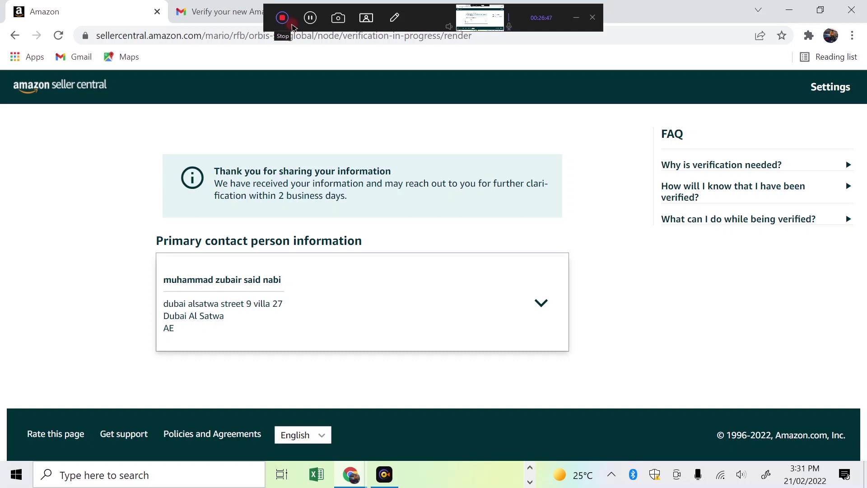
left_click(228, 13)
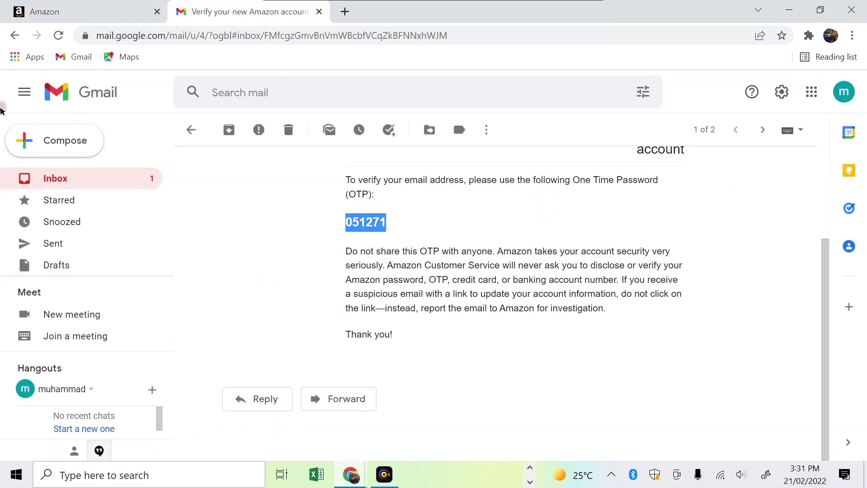
left_click(15, 35)
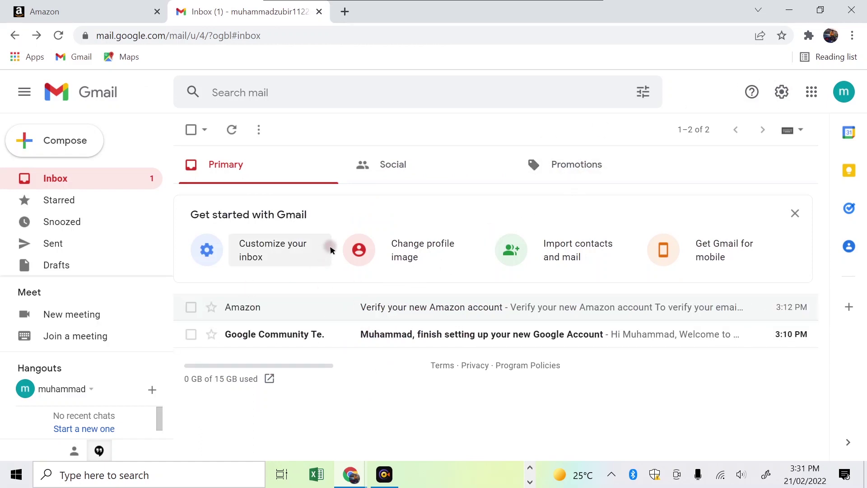
left_click(381, 308)
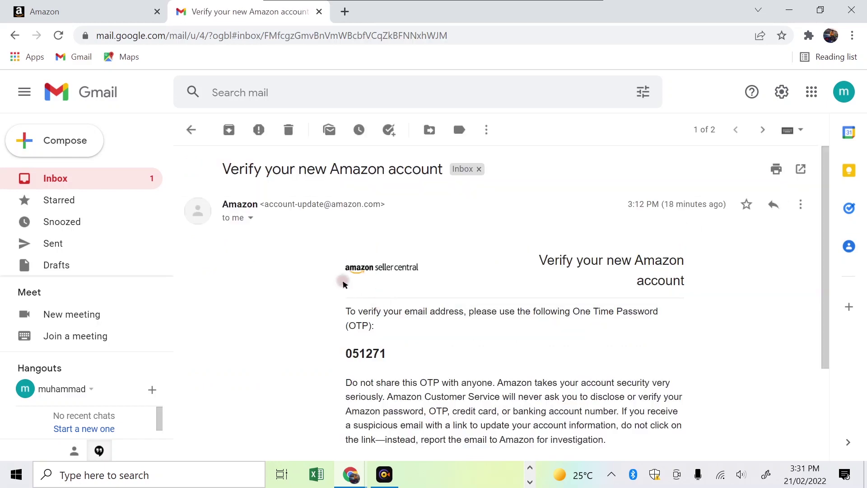
left_click(14, 34)
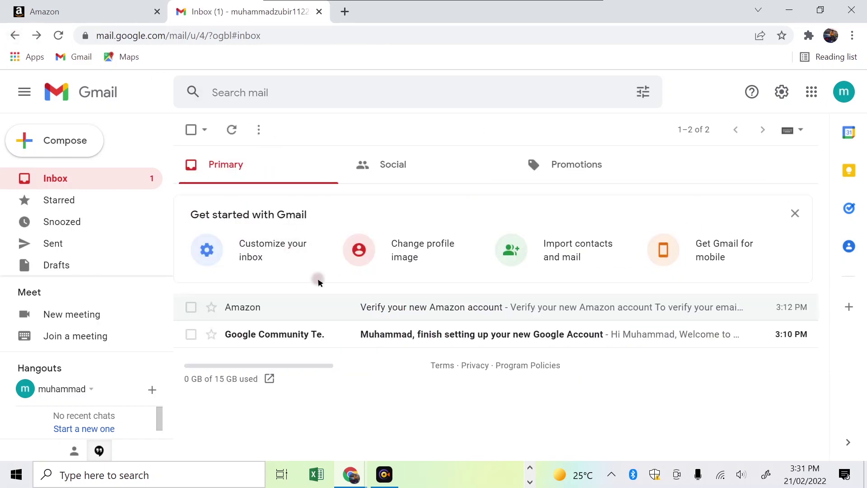
left_click(109, 11)
mouse_move(298, 18)
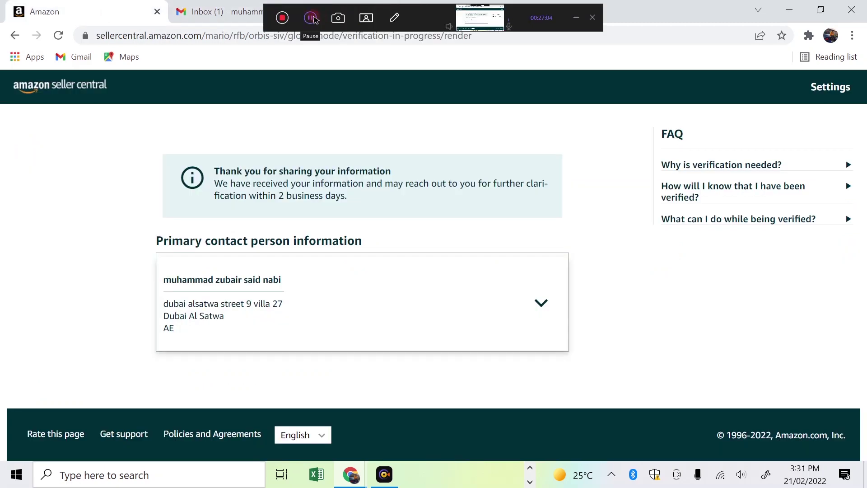
left_click(298, 18)
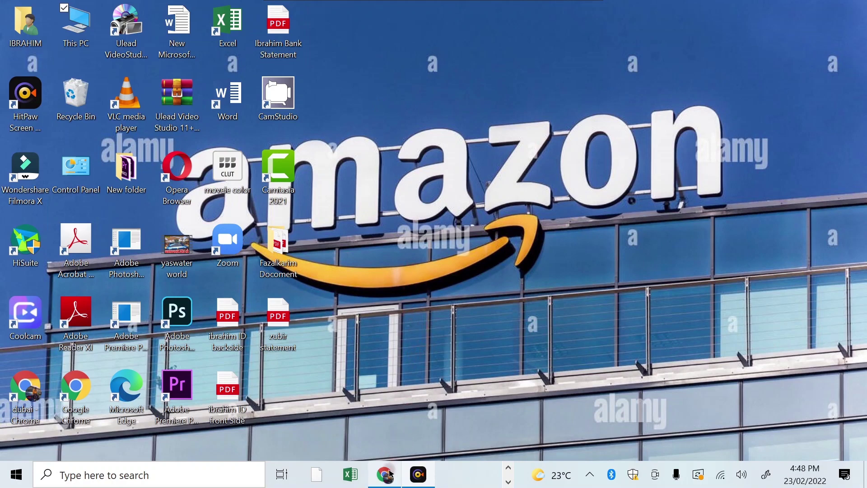
Restore Chrome and read the Amazon Seller Account Protection email in Gmail
left_click(389, 472)
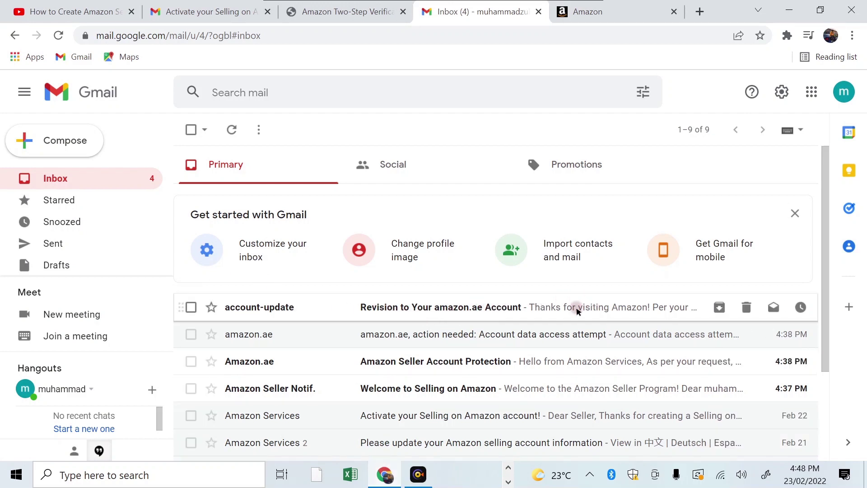
left_click(478, 364)
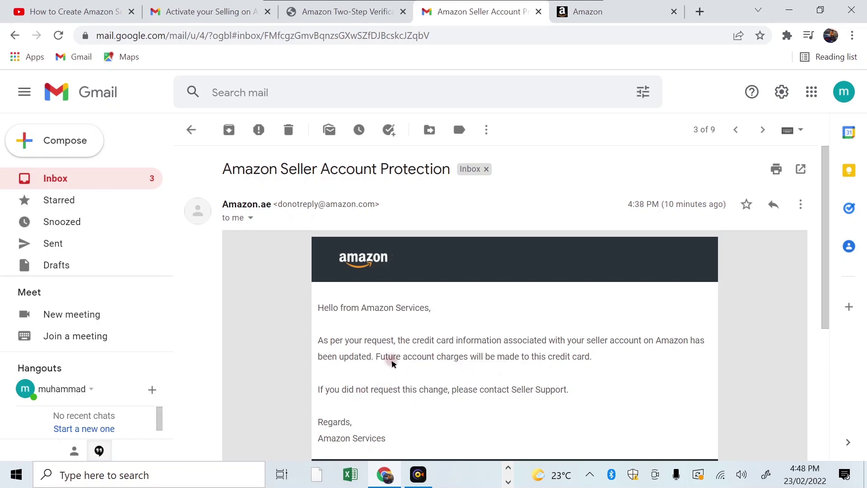
scroll(388, 356, "down", 2)
scroll(402, 383, "up", 2)
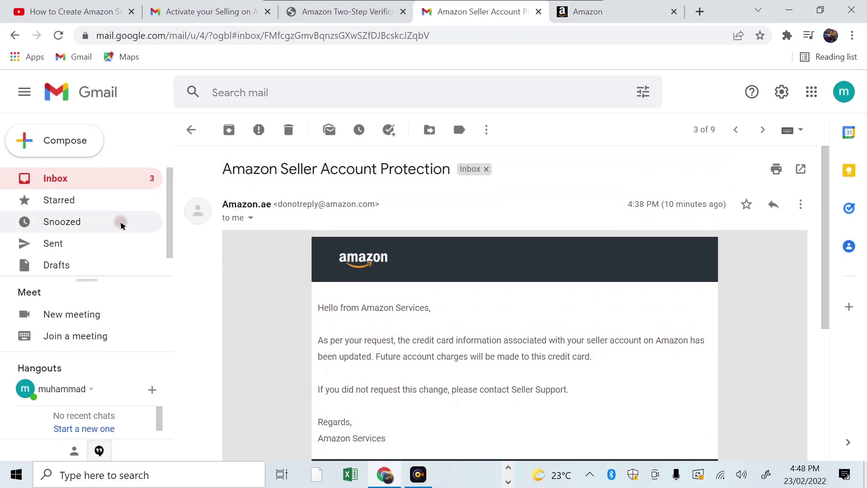
Back in the inbox, open the 'Welcome to Selling on Amazon' email
left_click(81, 179)
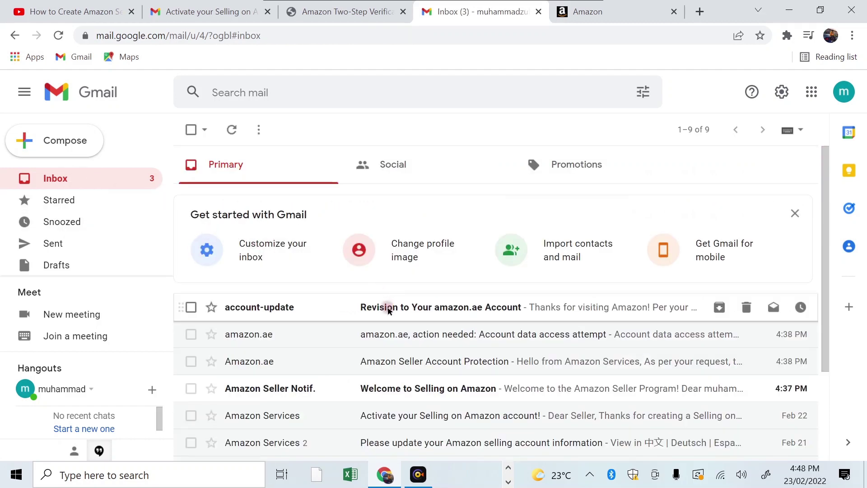
left_click(431, 394)
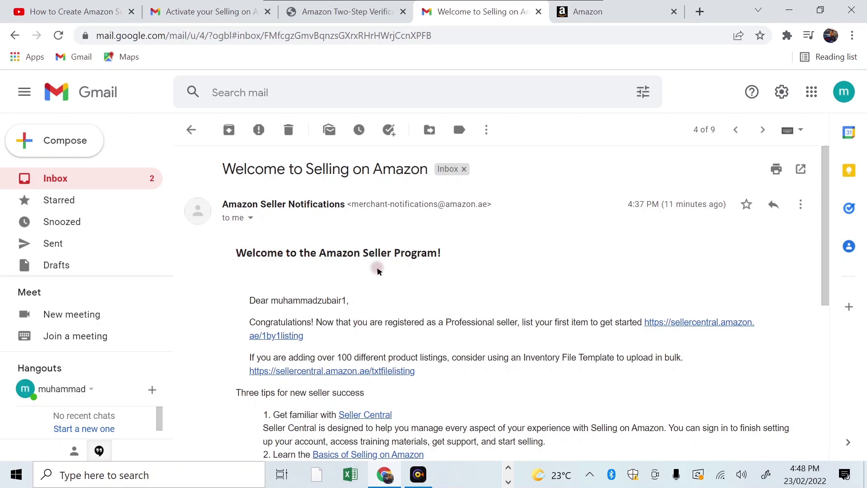
scroll(393, 276, "down", 2)
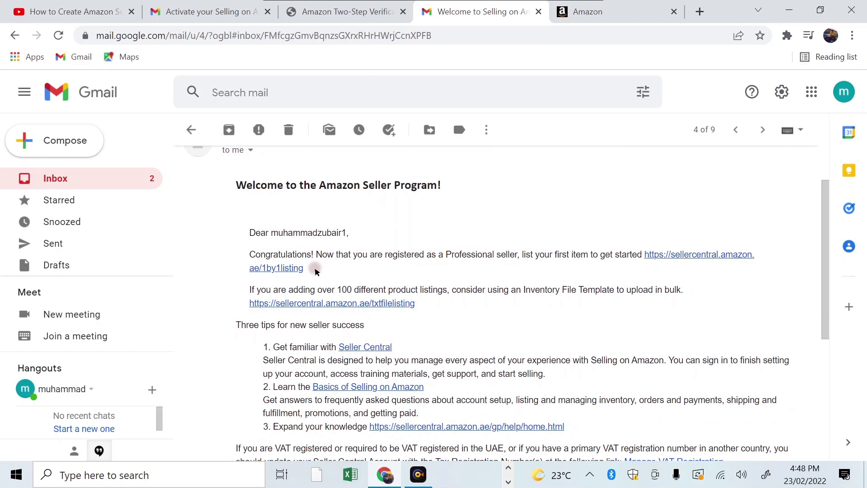
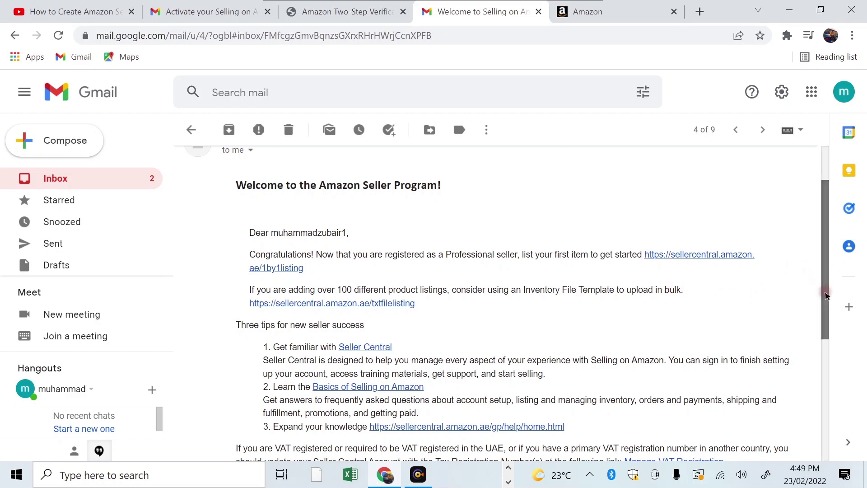
Scroll through the email, then reopen and skim the 'Welcome to Selling on Amazon' email
scroll(825, 295, "down", 2)
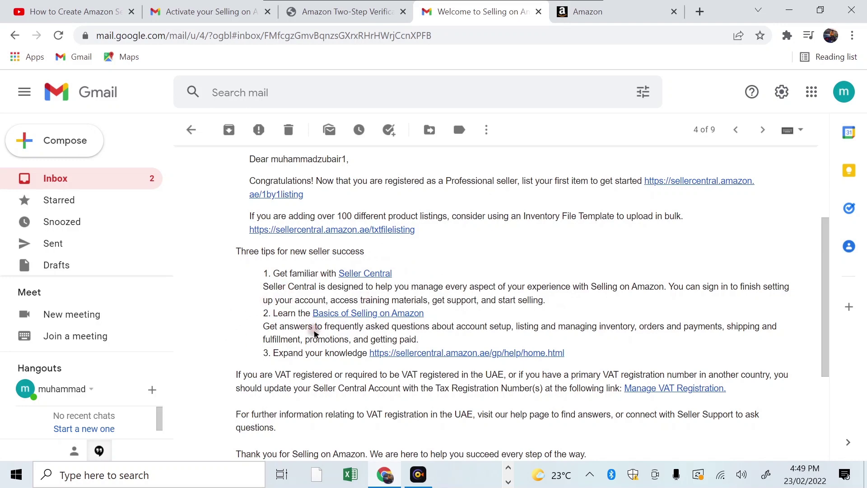
scroll(291, 367, "down", 7)
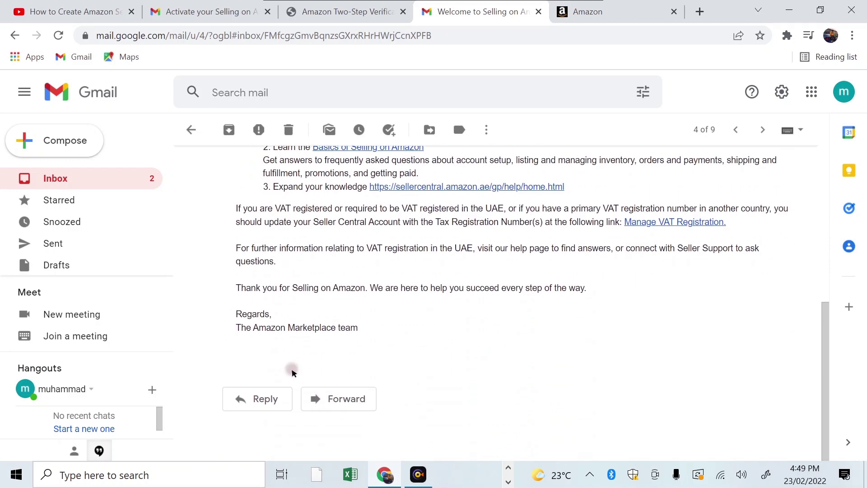
scroll(299, 359, "up", 10)
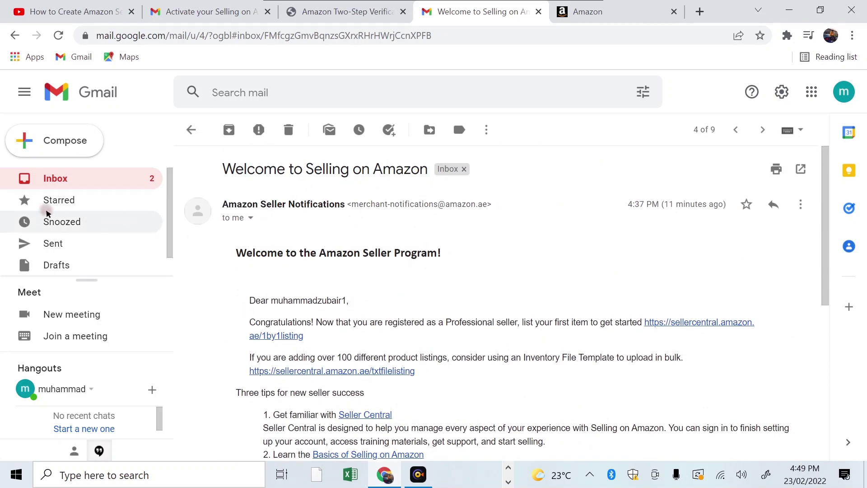
left_click(51, 181)
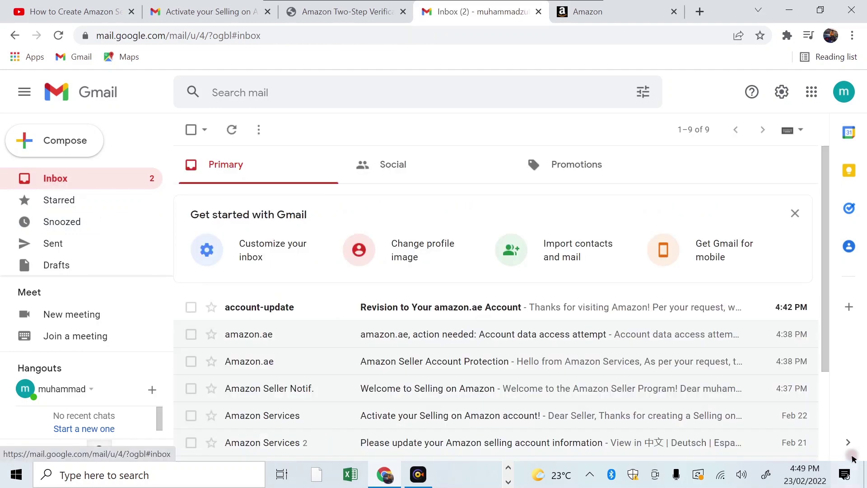
left_click(565, 391)
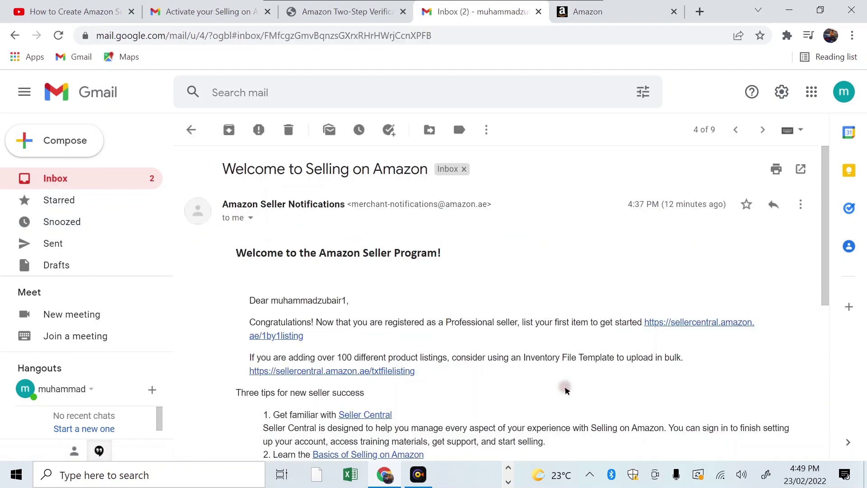
scroll(309, 356, "down", 3)
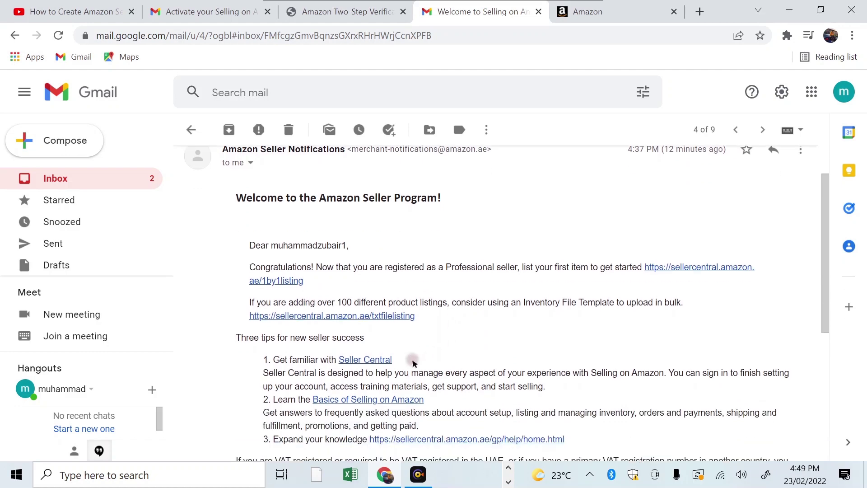
left_click(58, 179)
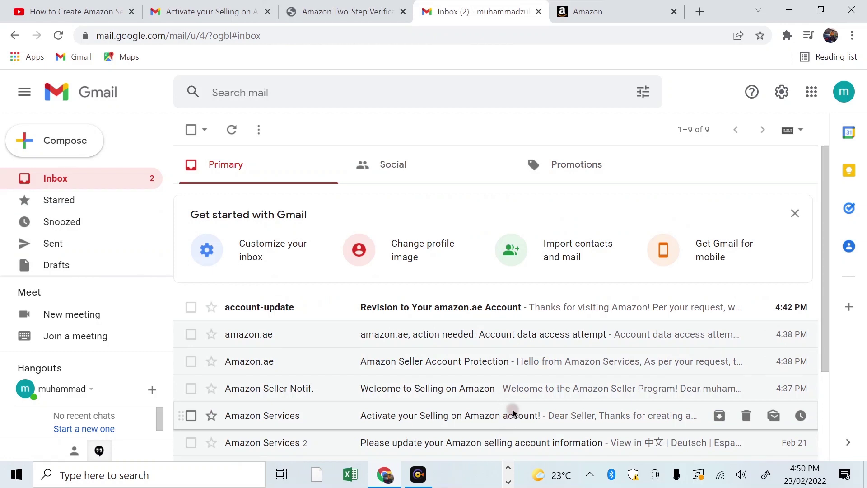
Read the Two-Step Verification confirmation in 'Revision to Your amazon.ae Account', then return to the inbox
scroll(512, 412, "down", 2)
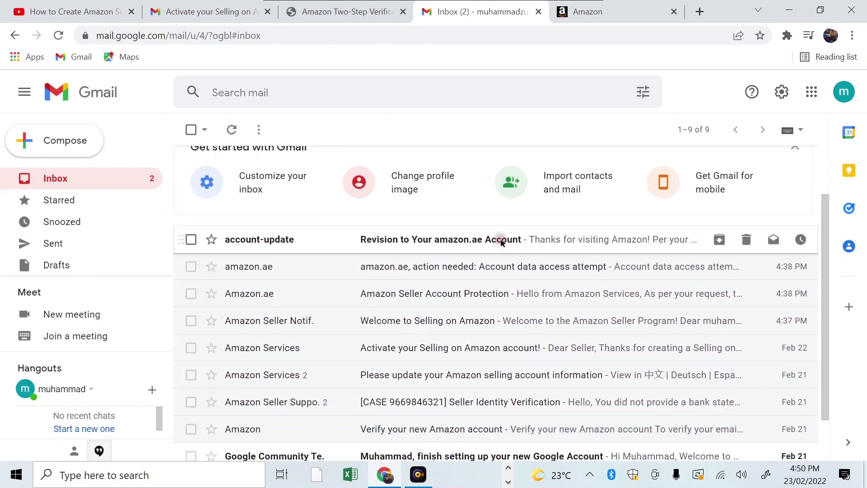
left_click(501, 242)
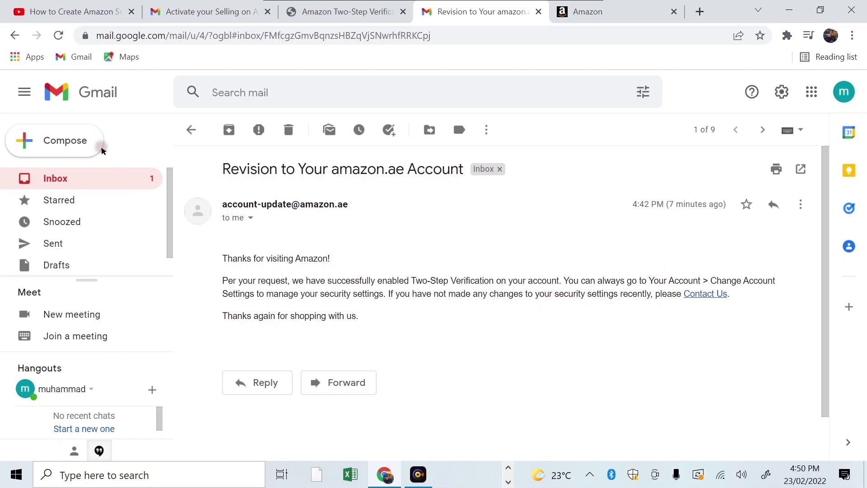
left_click(63, 181)
scroll(360, 364, "down", 2)
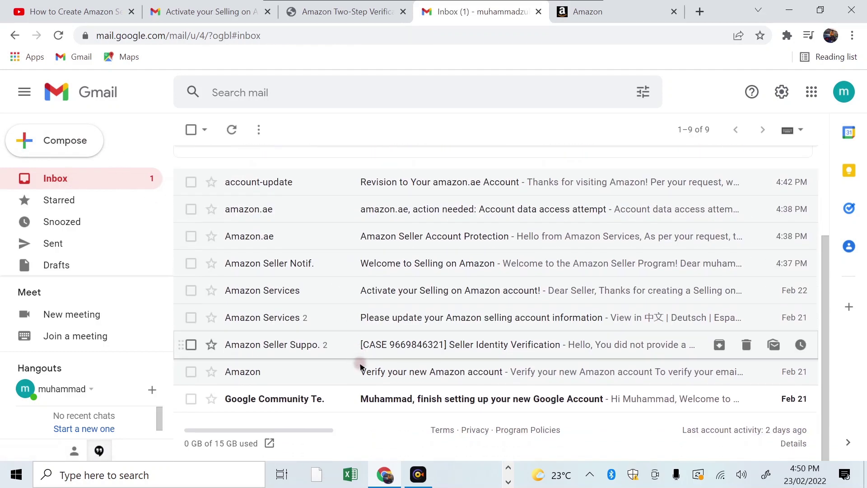
scroll(358, 319, "up", 3)
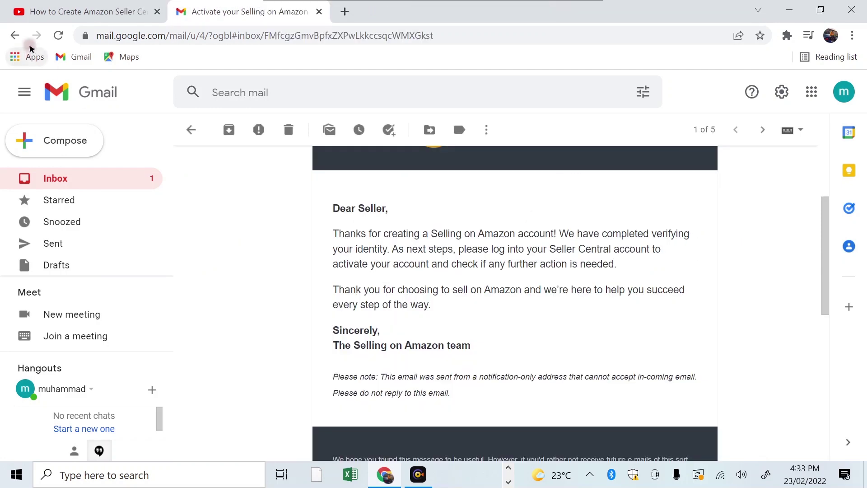
Open the 'Activate your Selling on Amazon account!' email and scroll through its identity-verification message
left_click(15, 37)
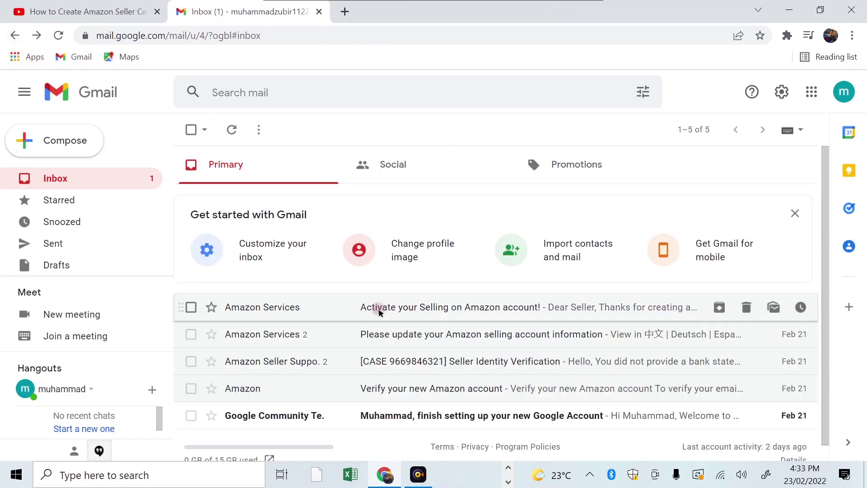
mouse_move(285, 312)
left_click(494, 308)
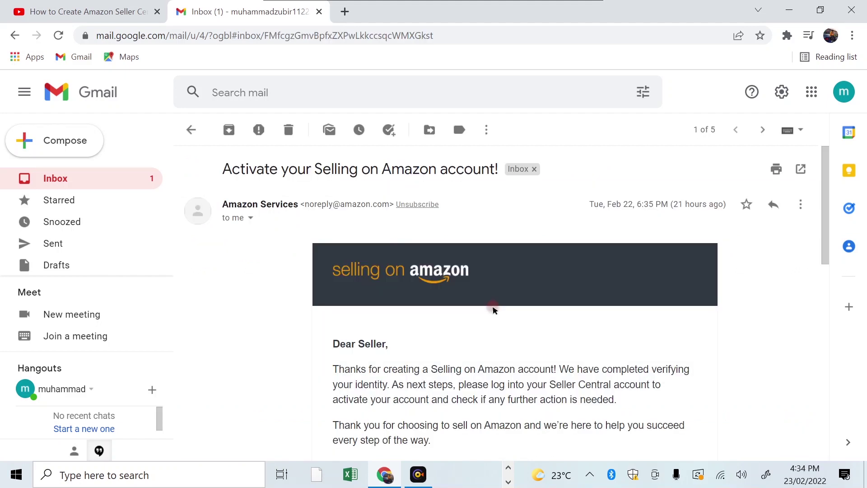
scroll(271, 264, "down", 3)
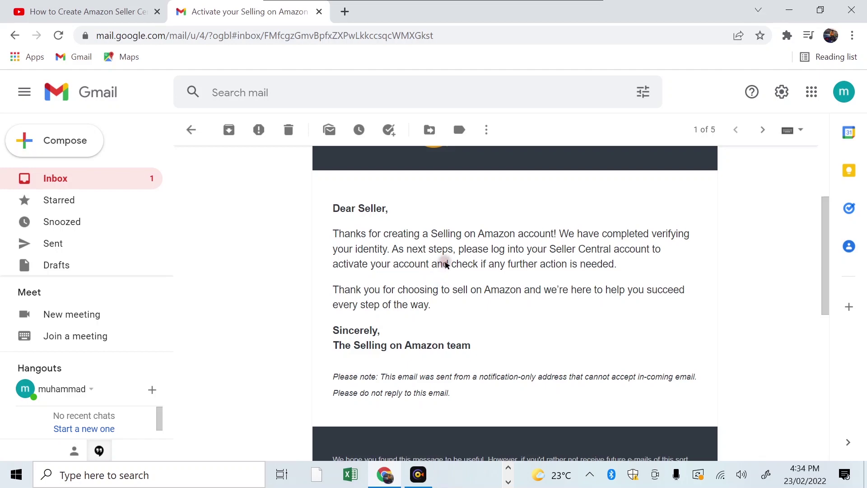
scroll(437, 288, "down", 2)
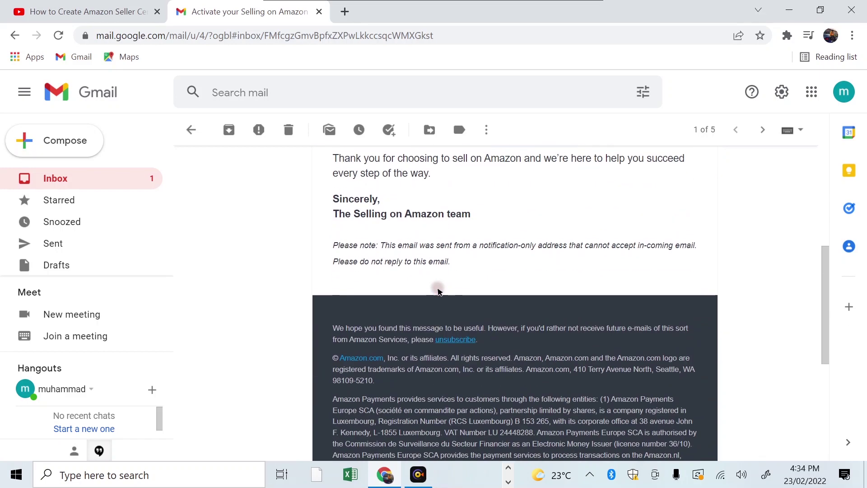
scroll(438, 288, "up", 3)
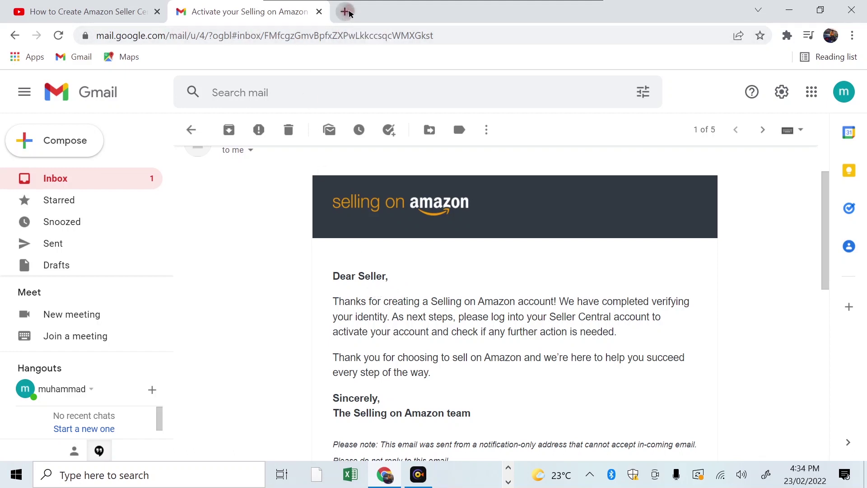
In a new tab, search Google for 'amazon seller account' and open the Seller Central result
left_click(346, 12)
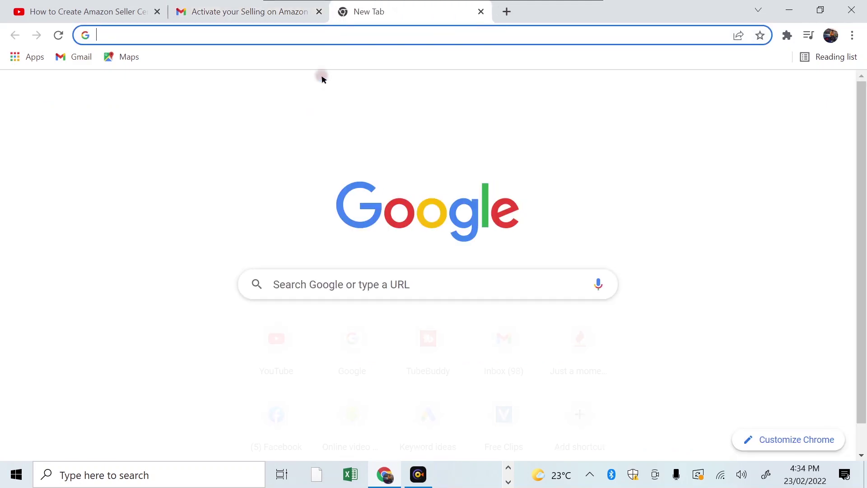
left_click(390, 287)
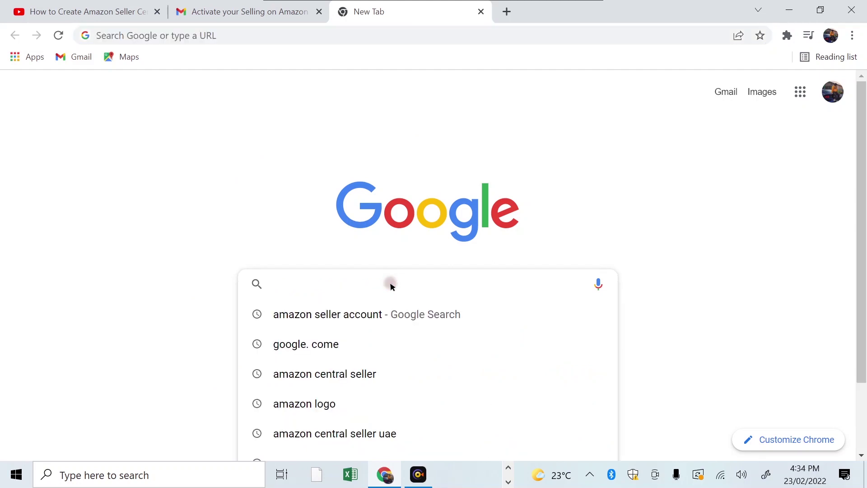
type("amazon seller account")
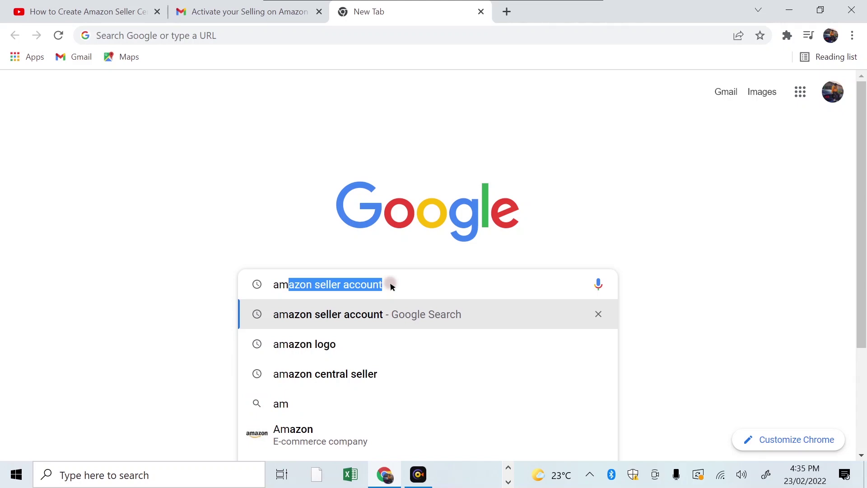
key("Return")
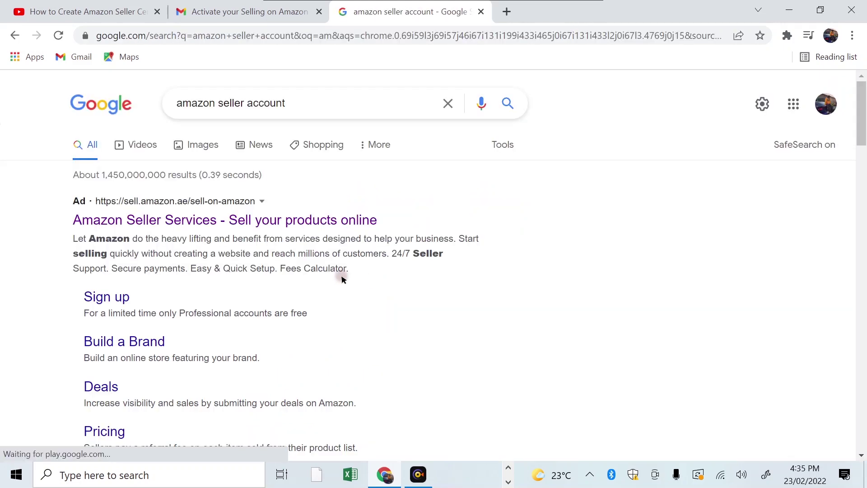
scroll(132, 306, "down", 3)
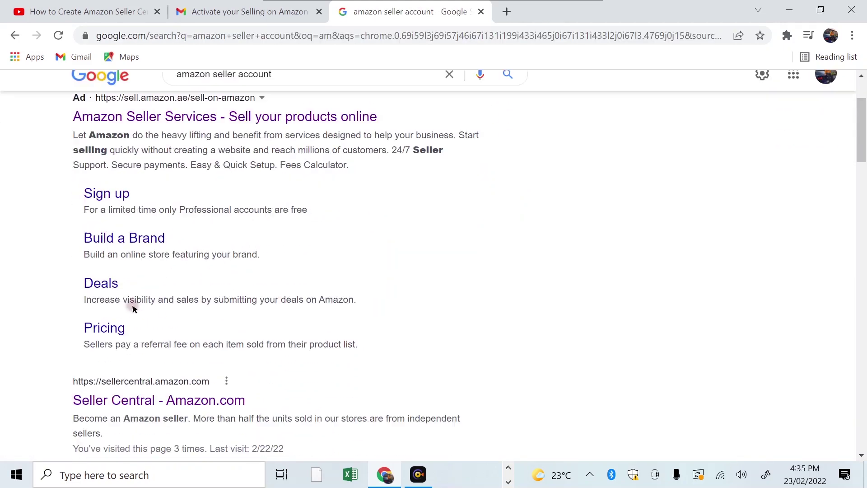
left_click(132, 368)
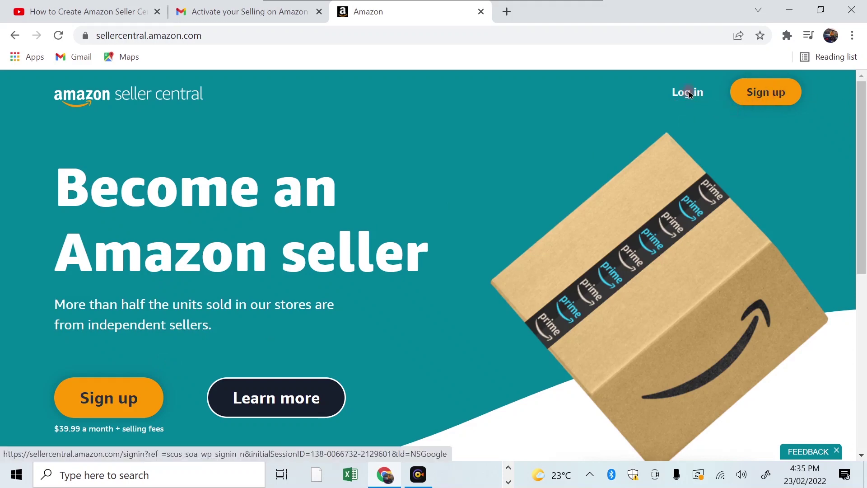
Sign in to Seller Central with the saved seller login and re-entered password
left_click(688, 94)
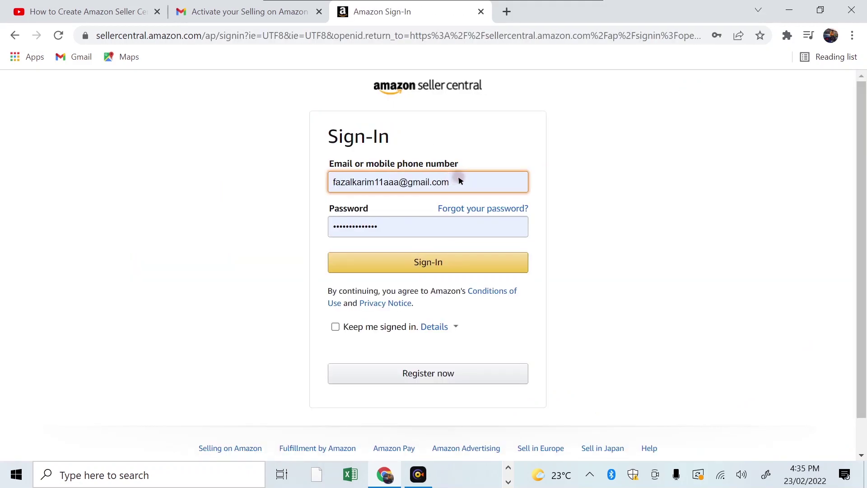
left_click_drag(456, 180, 334, 182)
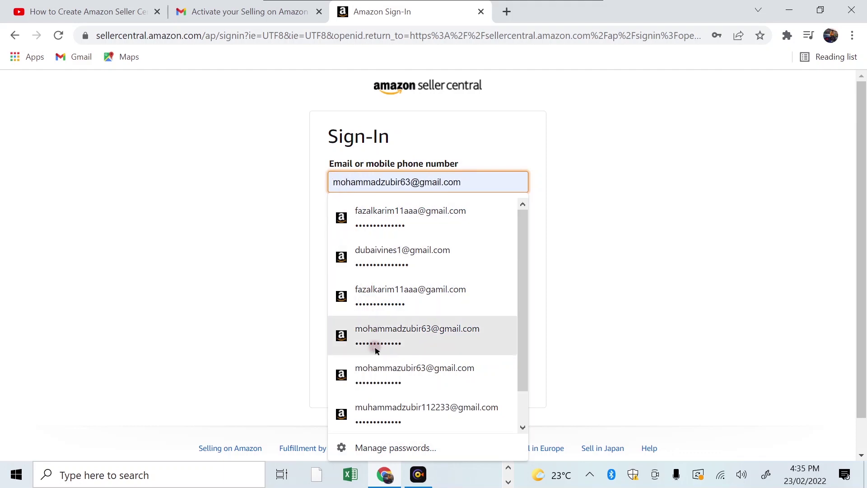
left_click(397, 414)
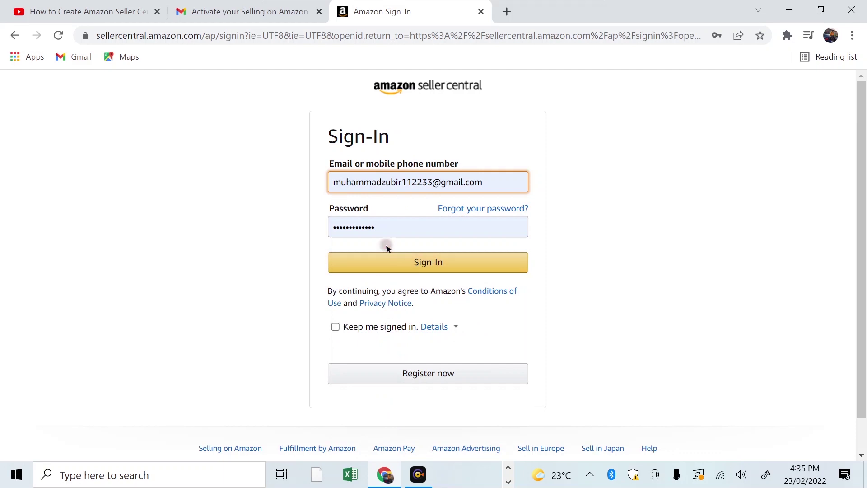
left_click(405, 266)
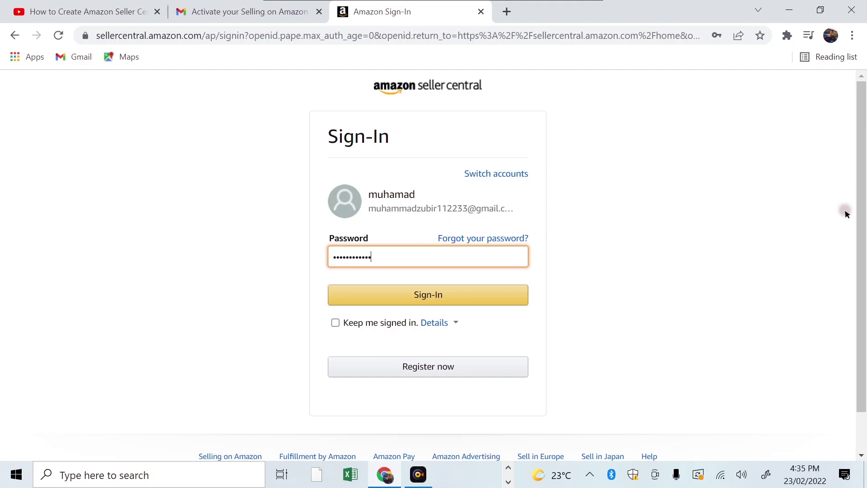
key("Return")
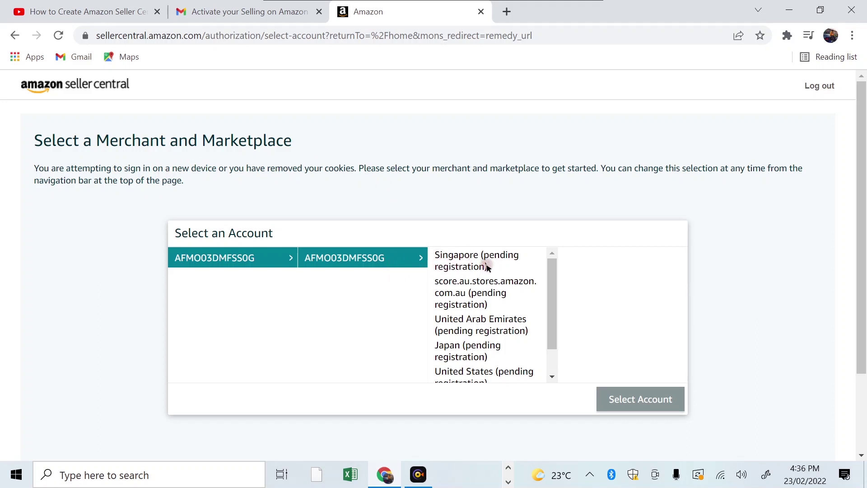
Pick the United Arab Emirates marketplace from the account list and confirm with Select Account
left_click(468, 326)
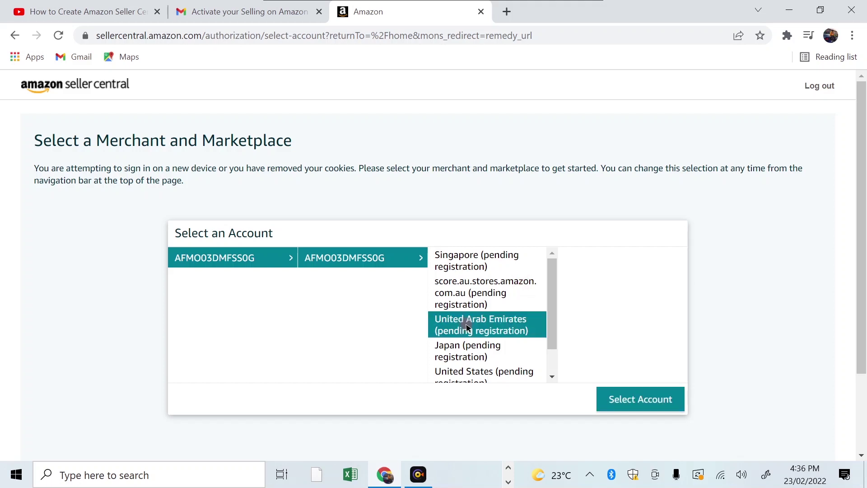
left_click(482, 269)
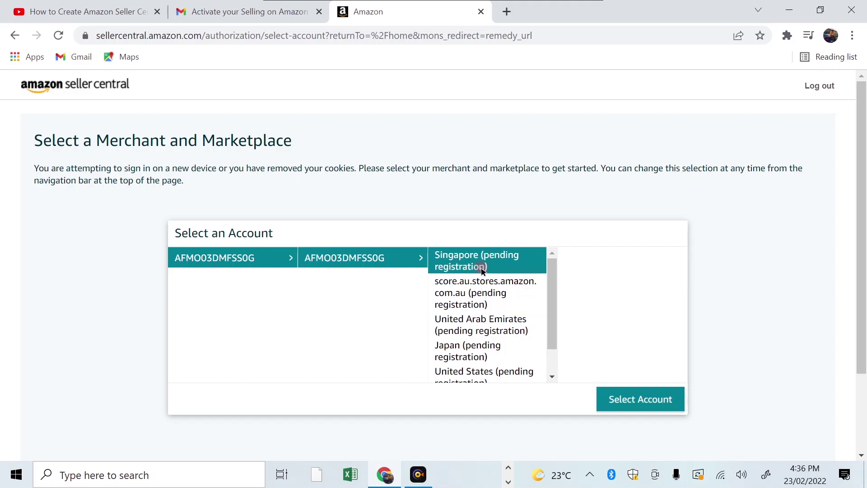
left_click(461, 290)
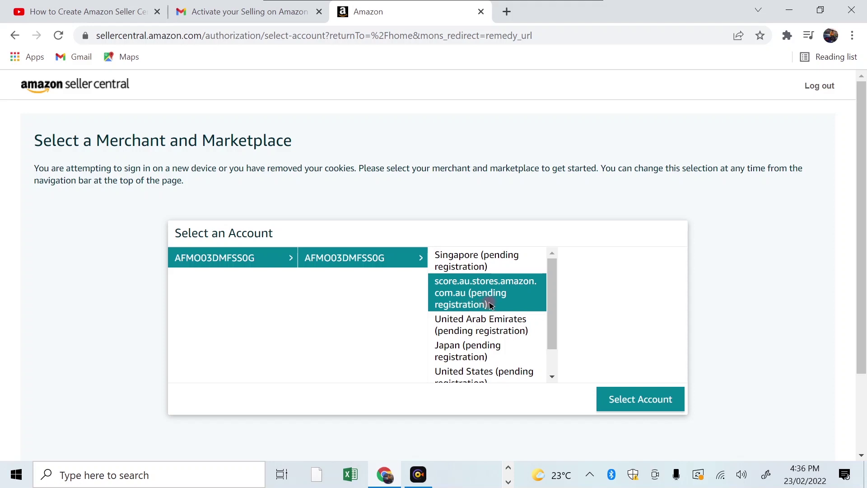
left_click(501, 326)
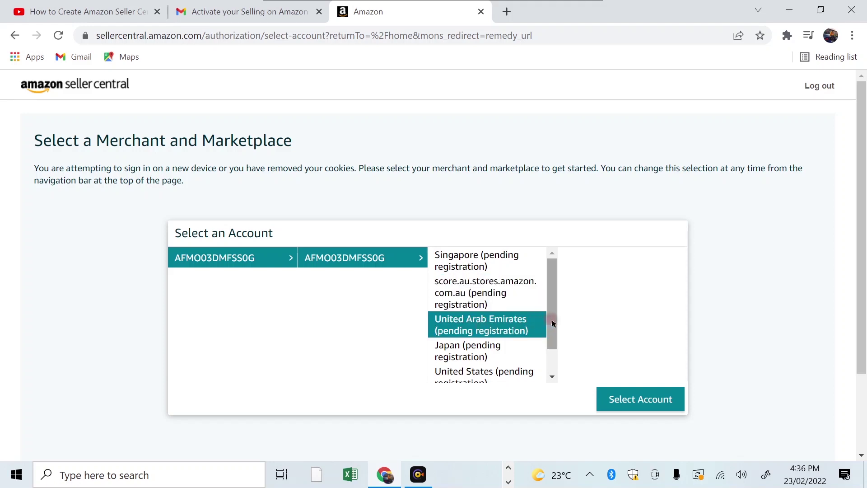
left_click_drag(551, 325, 551, 348)
left_click(483, 314)
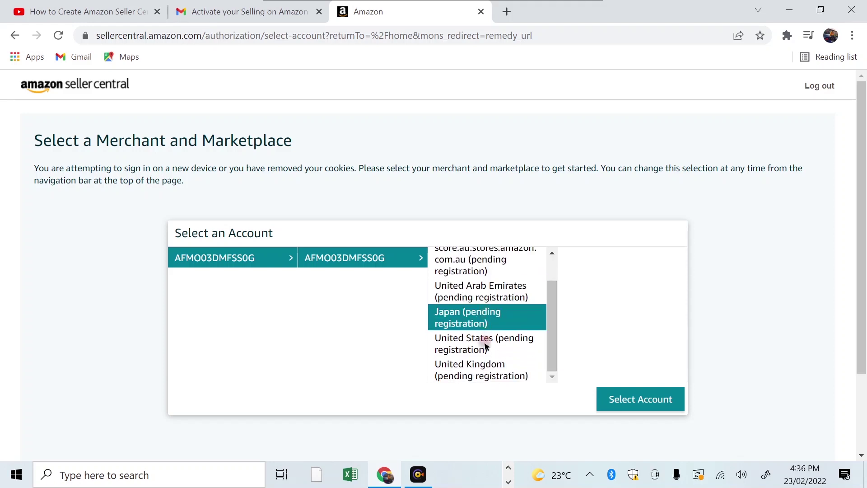
left_click(484, 343)
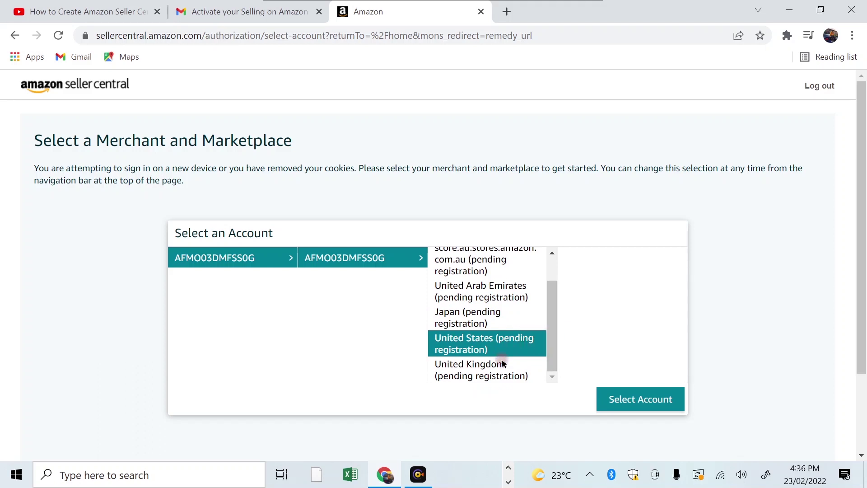
left_click(502, 376)
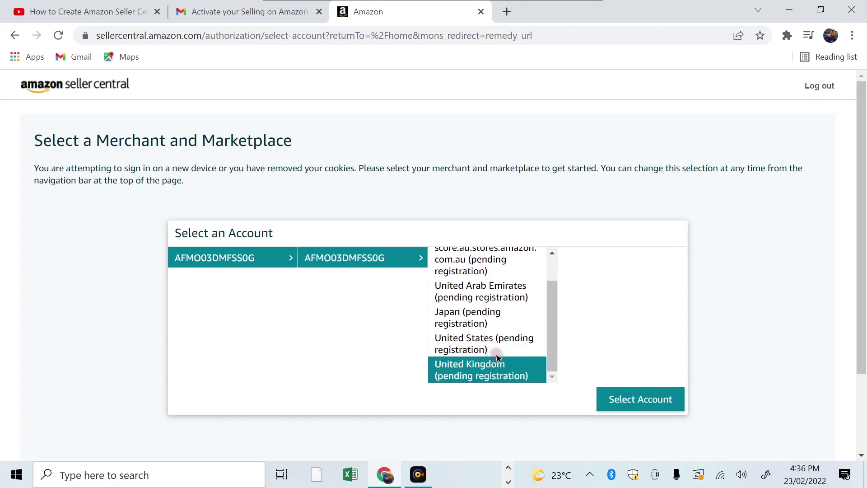
left_click(484, 294)
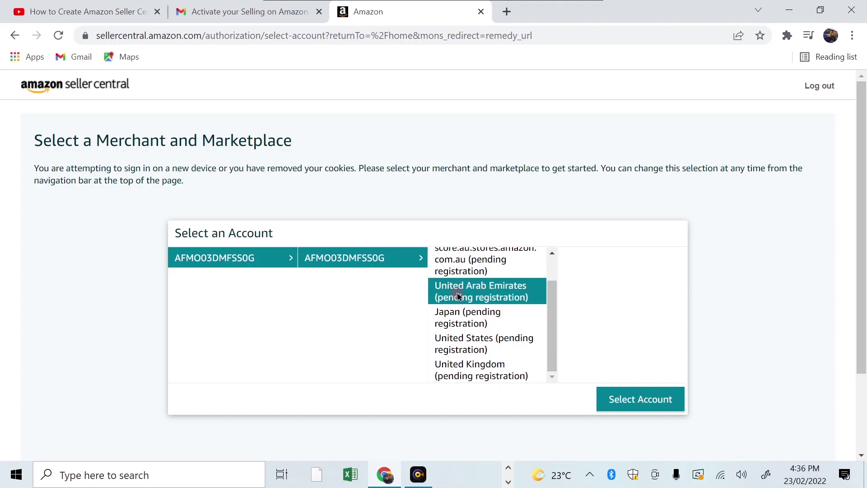
left_click(632, 400)
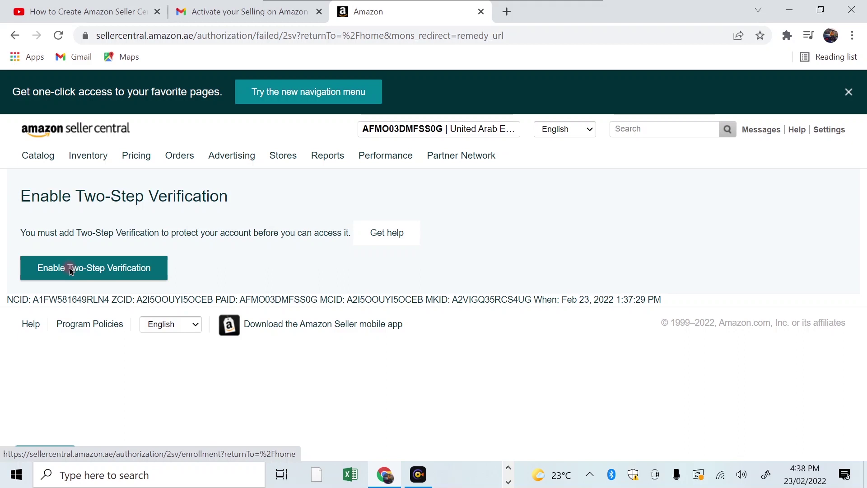
Start enabling Two-Step Verification, then open a new browser tab
left_click(71, 269)
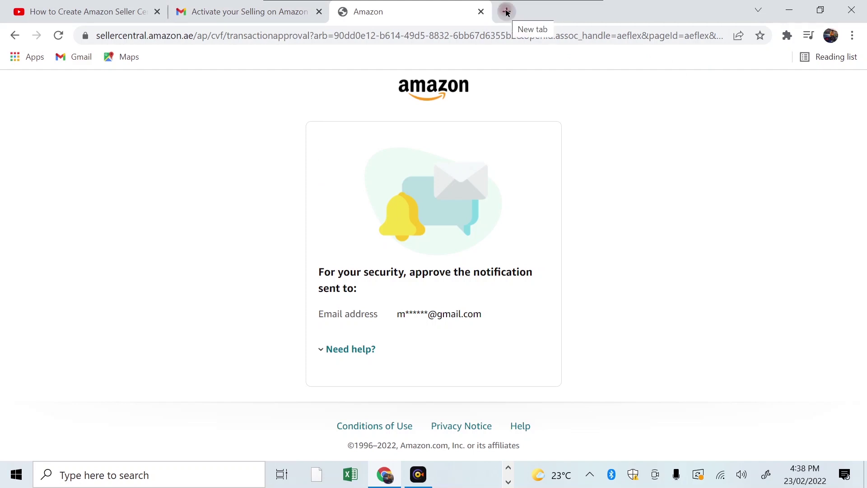
left_click(507, 13)
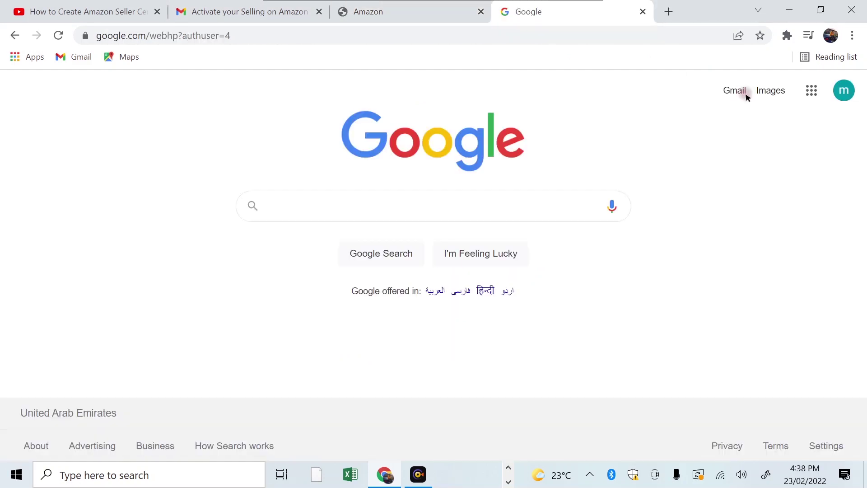
In Gmail, open the amazon.ae account data access attempt email and follow its Approve or Deny link
left_click(728, 90)
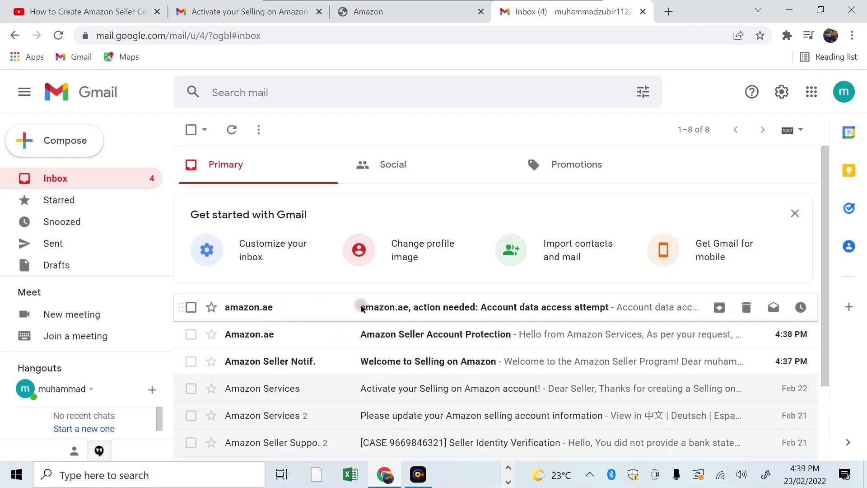
left_click(537, 308)
scroll(452, 348, "down", 3)
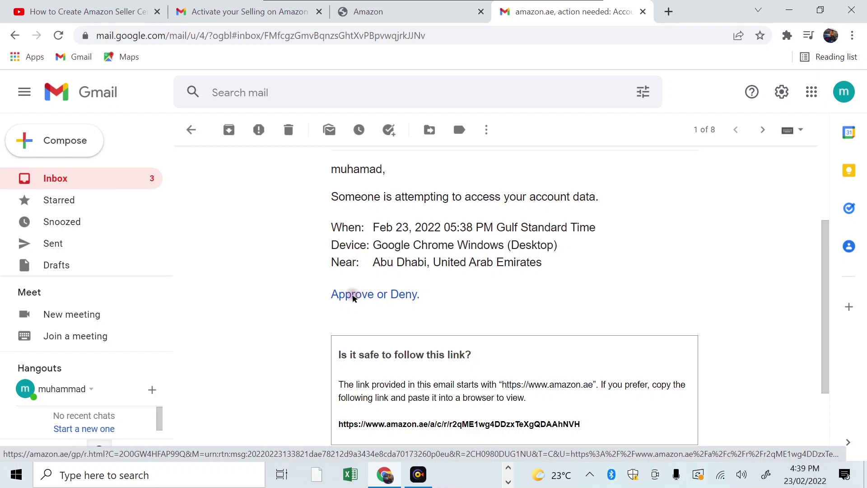
left_click(352, 295)
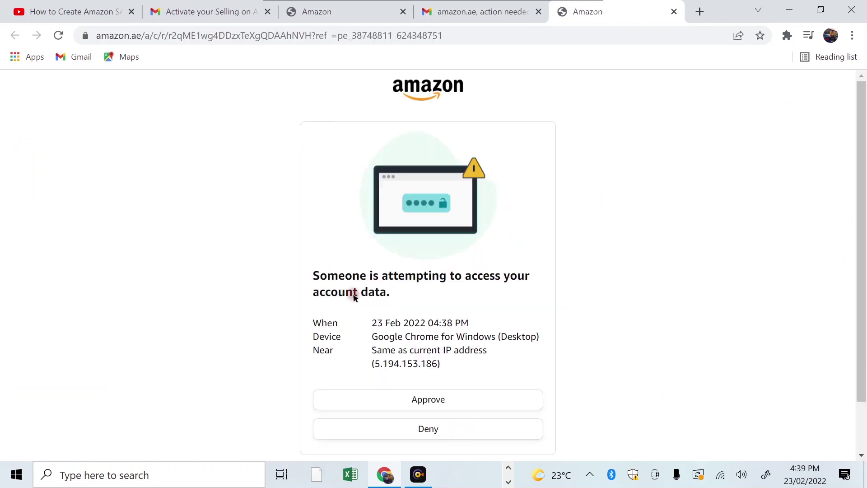
Approve the account data access attempt on Amazon's approval page
left_click(403, 399)
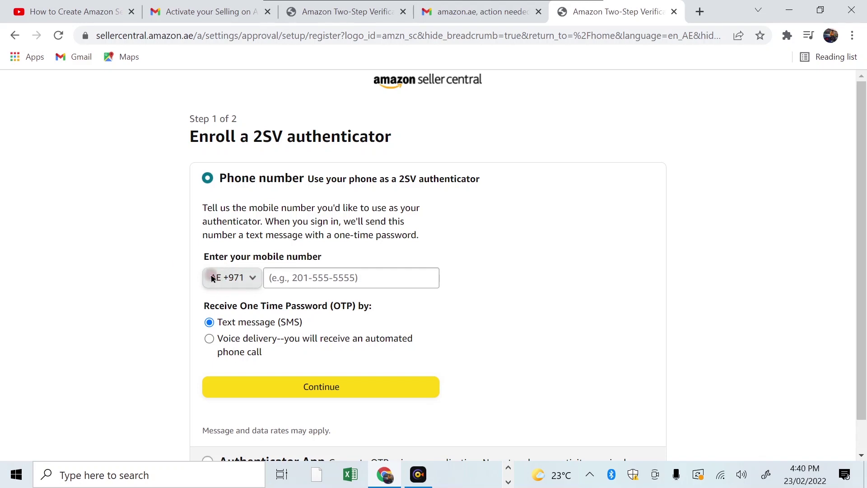
Register a United Arab Emirates +971 mobile number for SMS one-time passwords and send the OTP
left_click(249, 278)
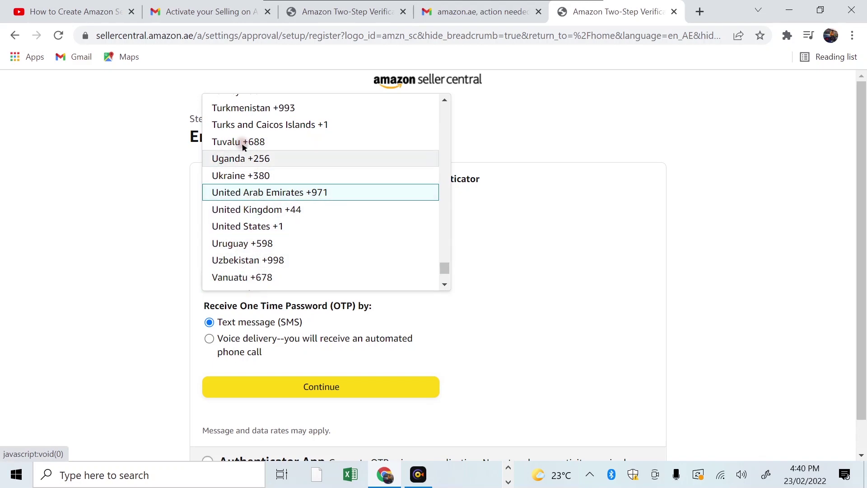
left_click(224, 194)
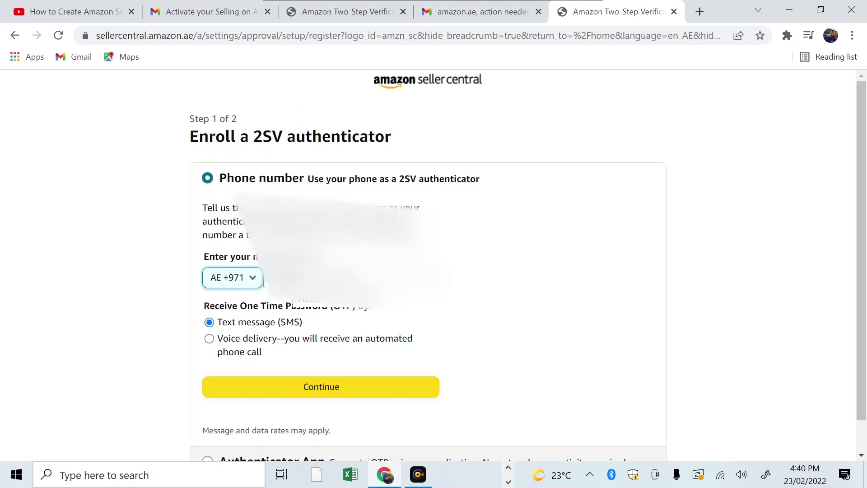
left_click(284, 279)
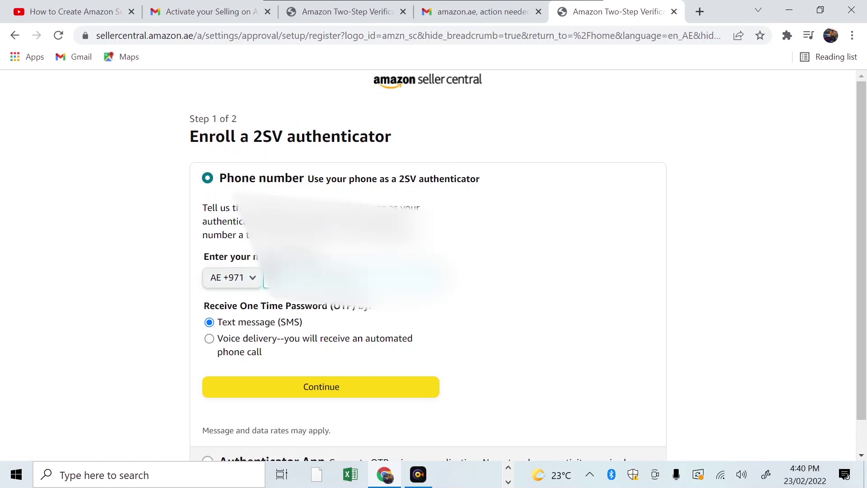
left_click(231, 278)
left_click(224, 322)
scroll(354, 397, "down", 1)
left_click(329, 374)
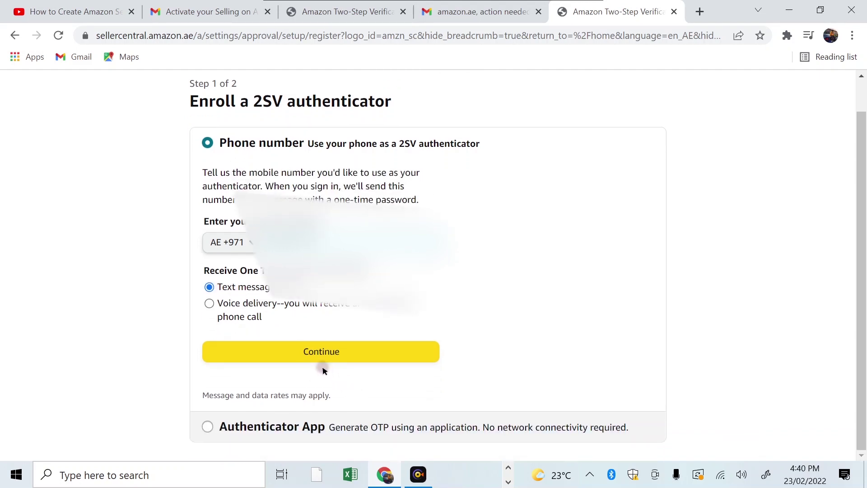
left_click(322, 355)
left_click(315, 352)
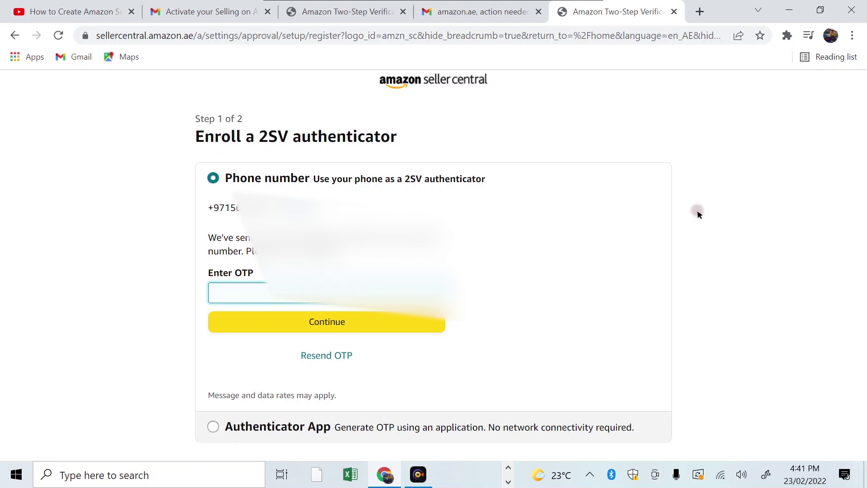
Enter the texted one-time password and verify it to reach the 'Almost done' step
left_click(339, 324)
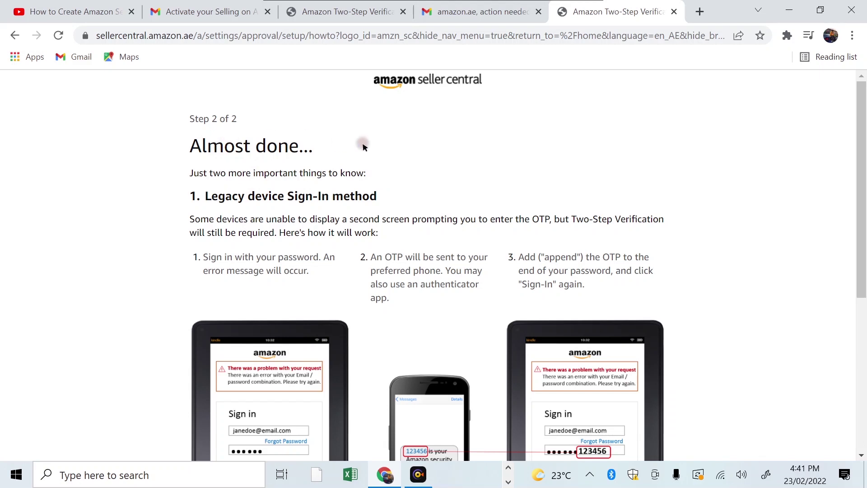
Scroll down and toggle the 'Don't require OTP on this browser' checkbox
scroll(359, 247, "down", 2)
scroll(361, 251, "down", 3)
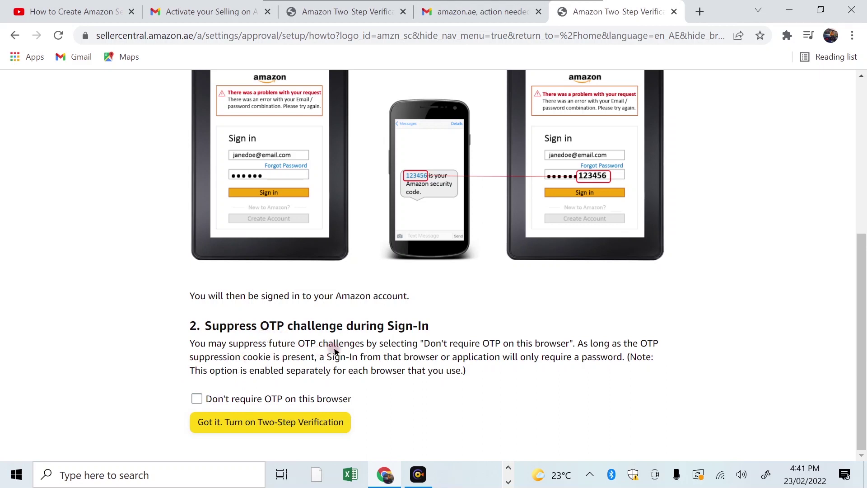
left_click(197, 399)
left_click(198, 400)
left_click(200, 401)
left_click(222, 400)
left_click(197, 398)
left_click(197, 398)
left_click(199, 399)
left_click(201, 397)
Leave the skip-OTP box ticked, turn on Two-Step Verification, and view the marketplace choices
left_click(197, 398)
left_click(197, 400)
left_click(197, 399)
left_click(261, 421)
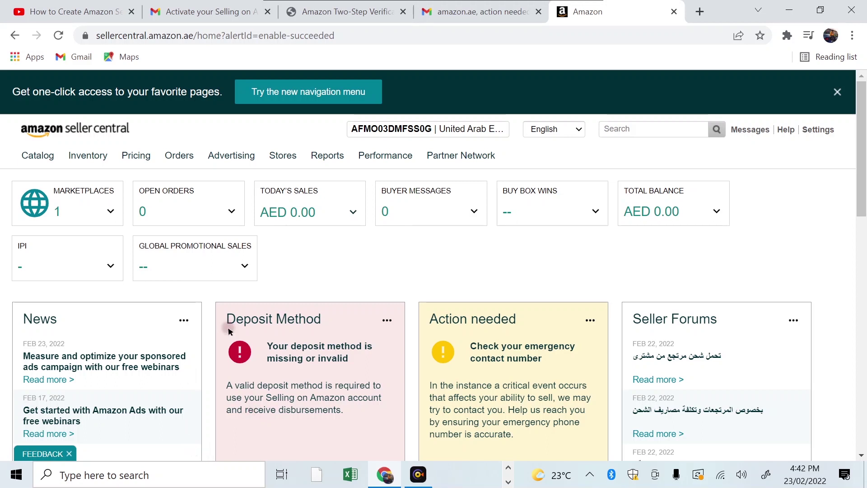
left_click(369, 128)
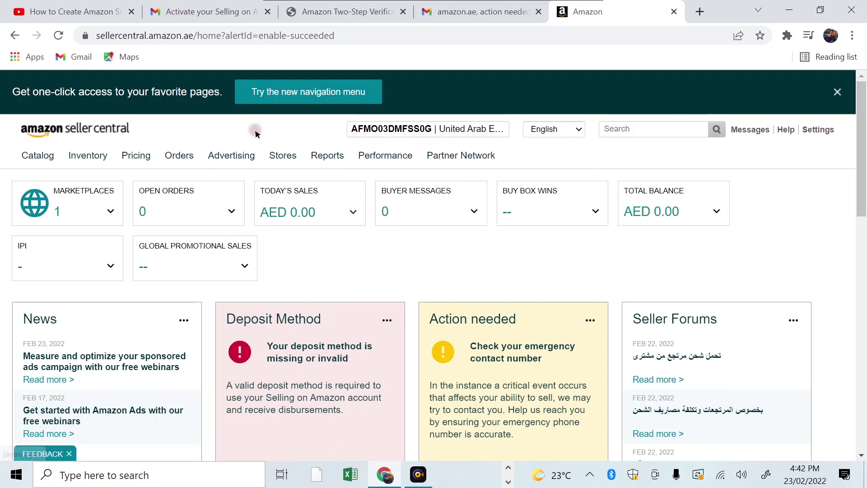
mouse_move(231, 155)
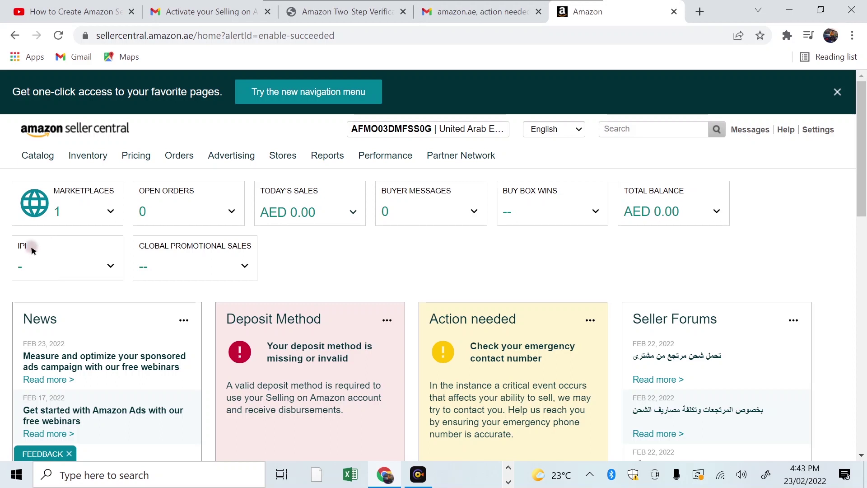
left_click(36, 154)
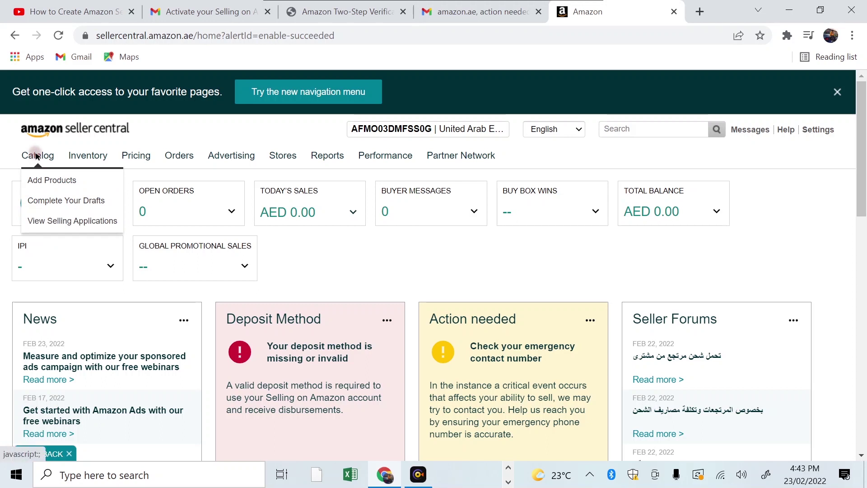
left_click(36, 183)
mouse_move(134, 155)
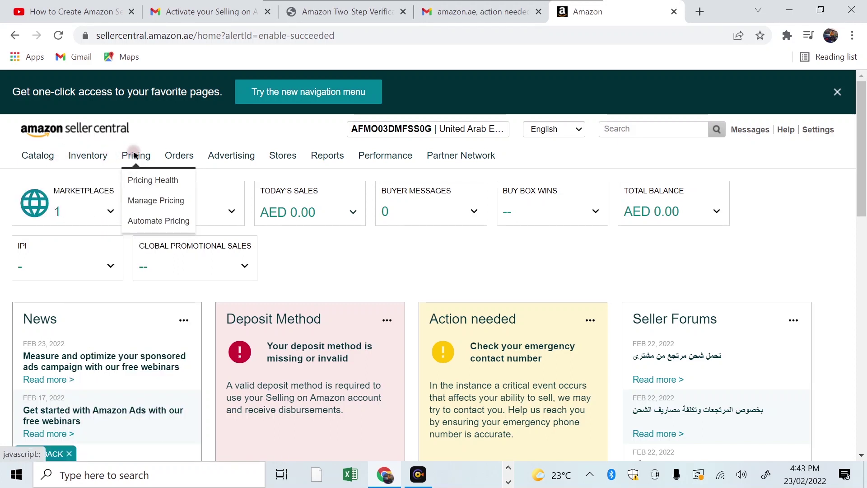
mouse_move(88, 155)
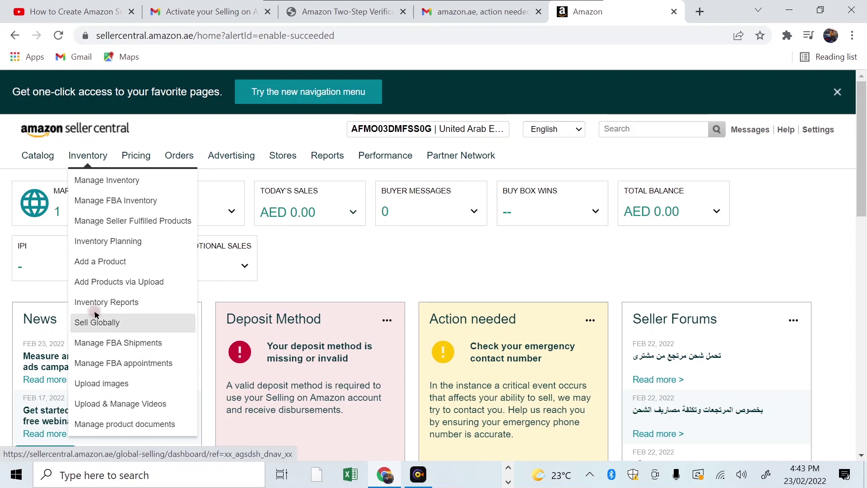
mouse_move(42, 156)
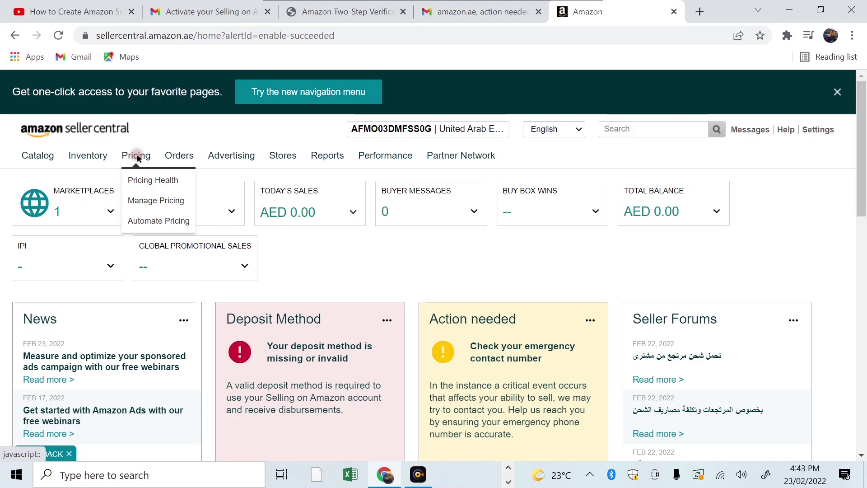
mouse_move(188, 158)
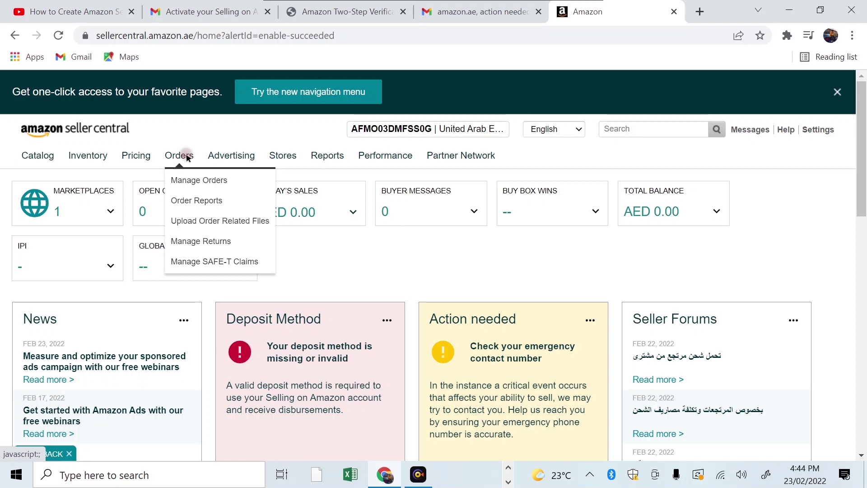
mouse_move(215, 155)
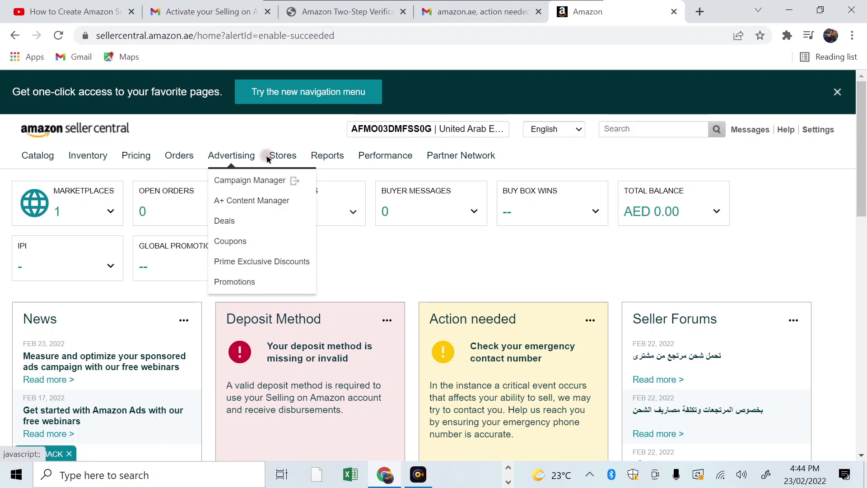
mouse_move(336, 153)
mouse_move(379, 154)
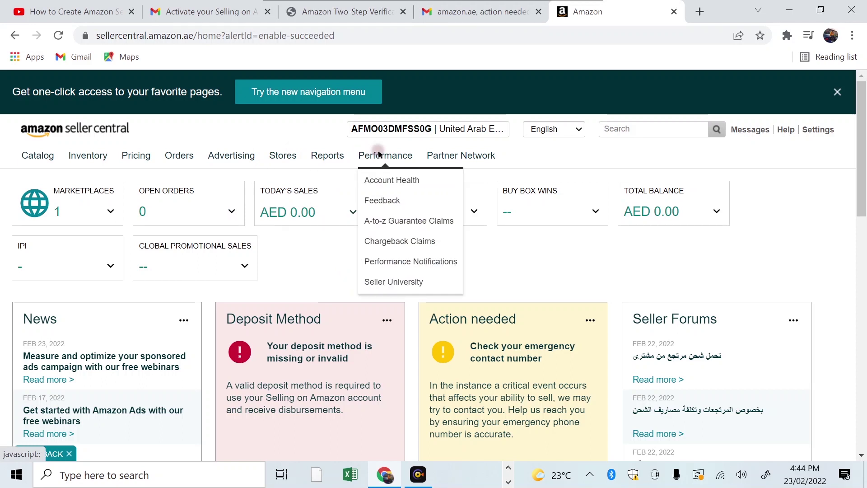
mouse_move(437, 156)
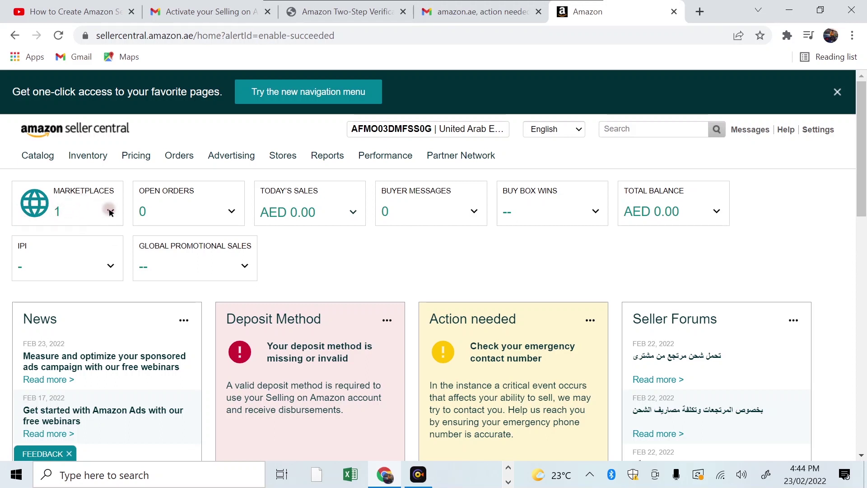
left_click(111, 212)
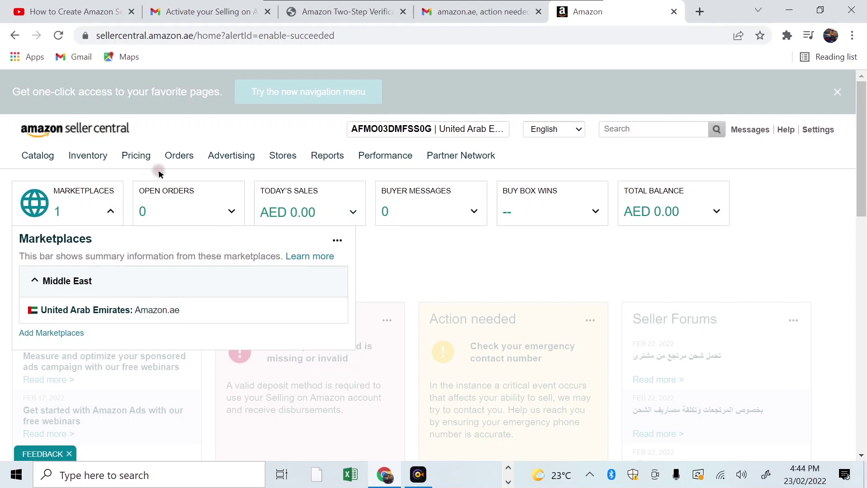
left_click(101, 211)
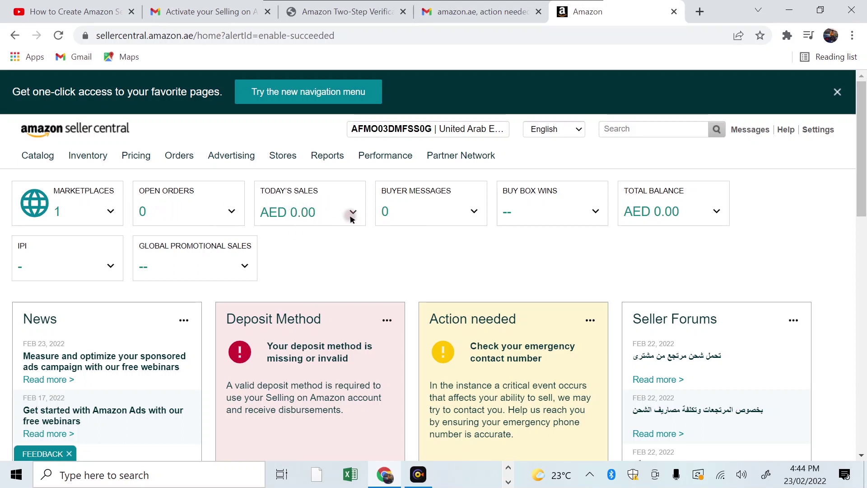
left_click(460, 216)
left_click(460, 216)
left_click(596, 211)
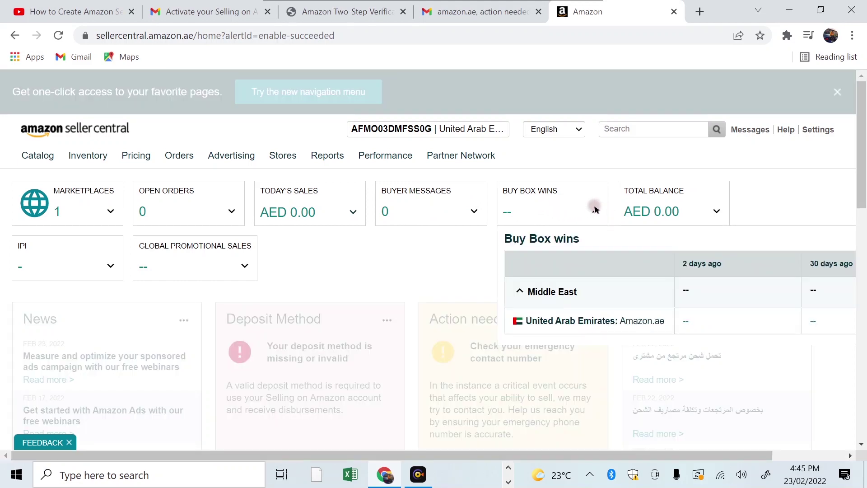
left_click(595, 210)
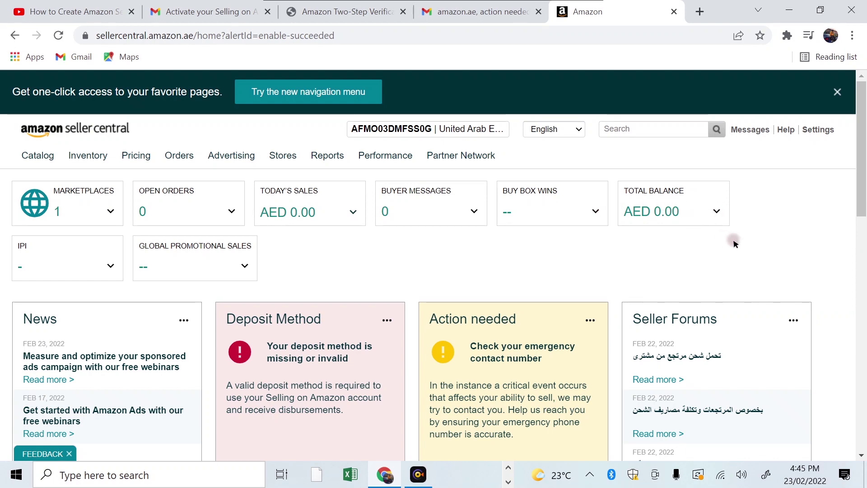
left_click(717, 209)
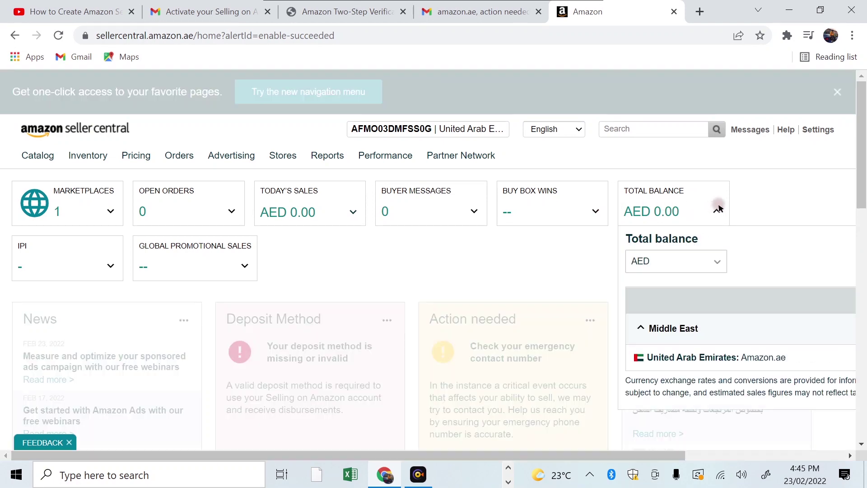
left_click(718, 209)
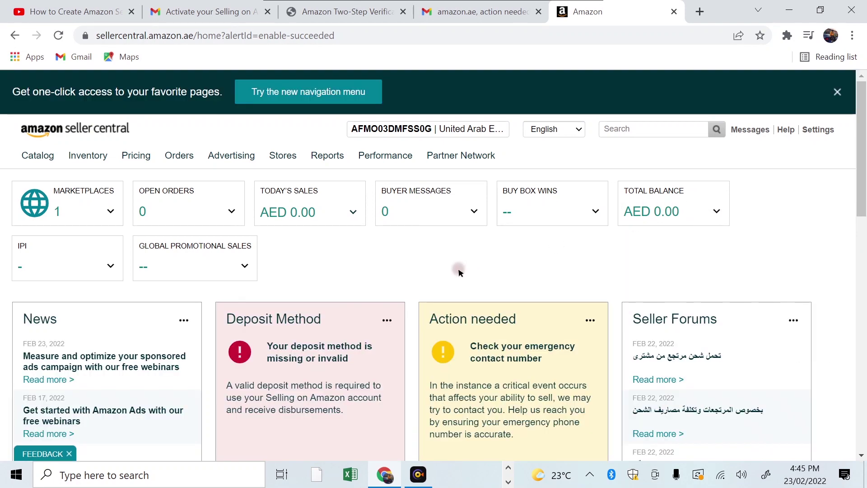
scroll(190, 262, "down", 4)
scroll(207, 237, "down", 5)
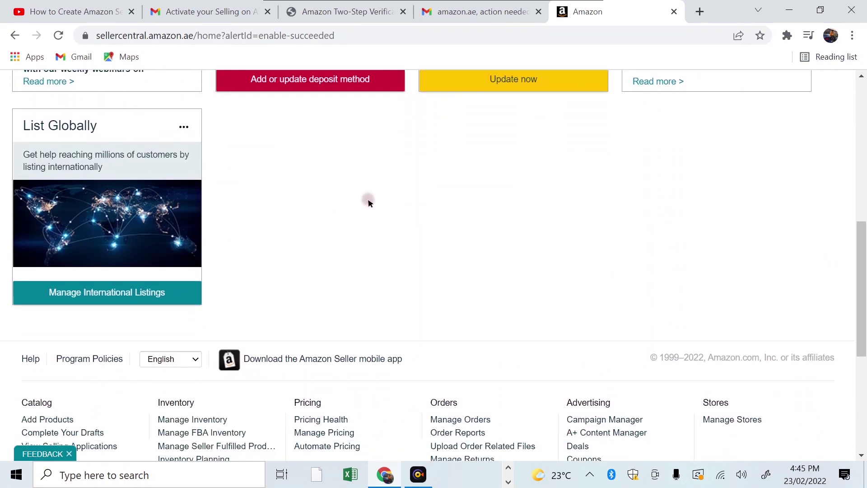
scroll(395, 232, "up", 10)
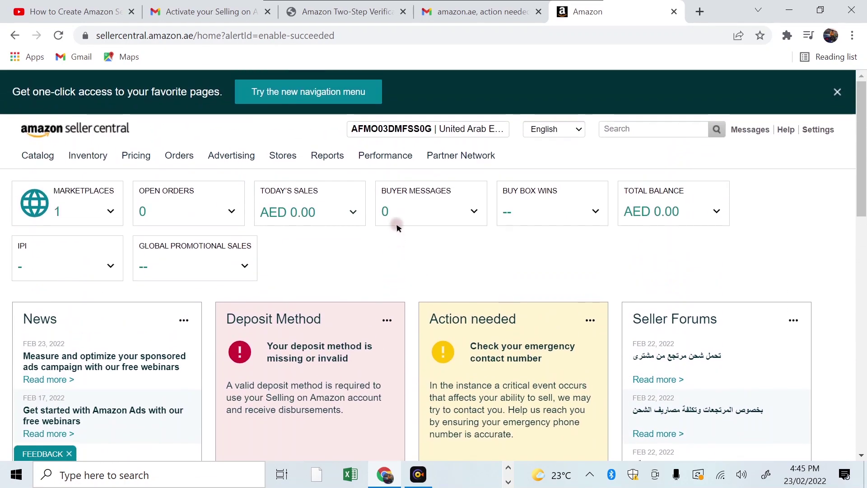
mouse_move(105, 167)
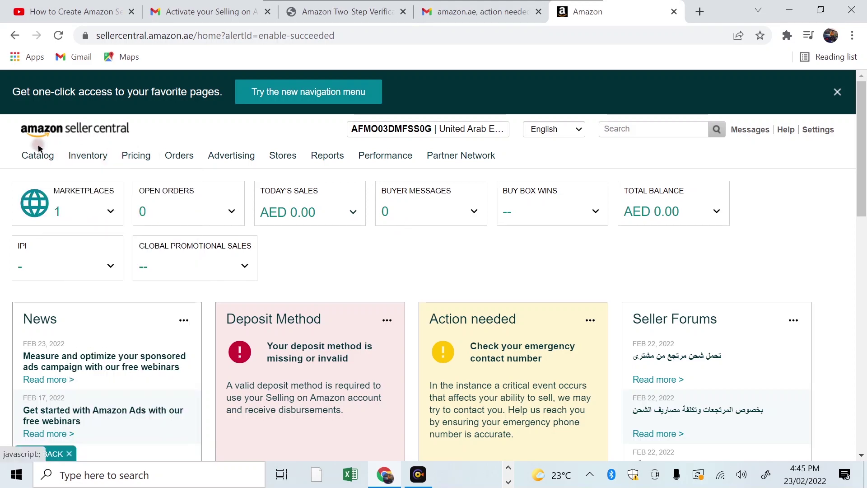
mouse_move(179, 148)
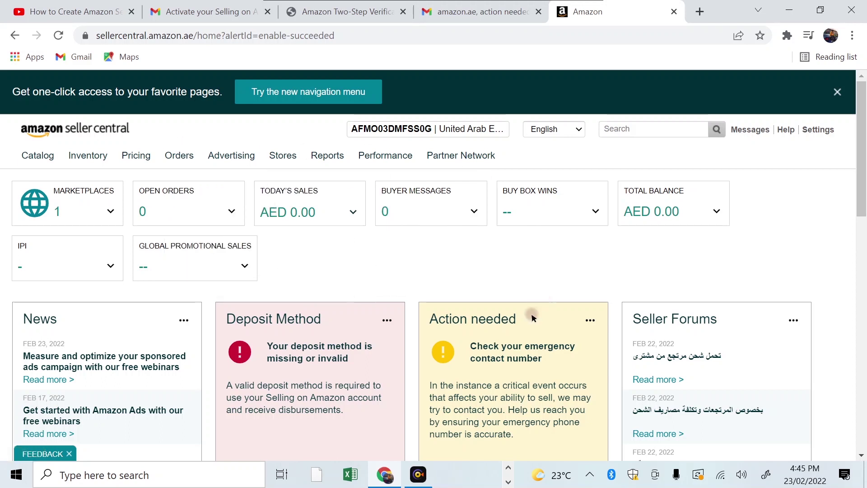
scroll(523, 312, "down", 1)
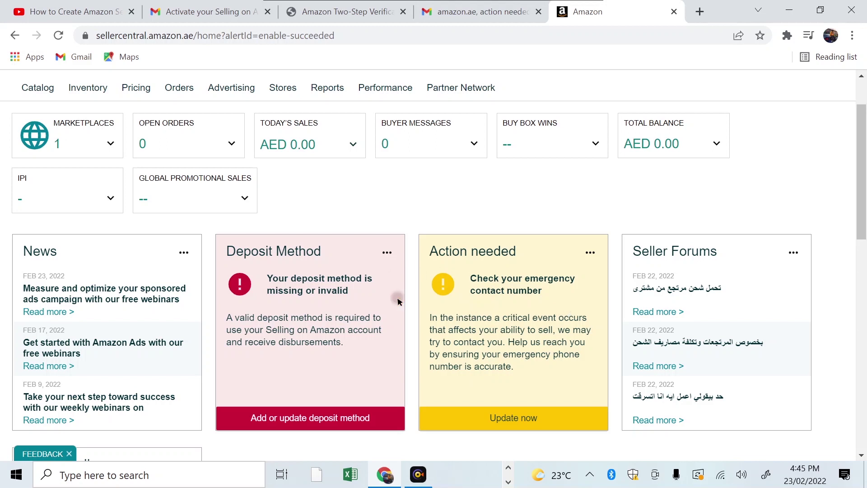
scroll(420, 307, "up", 2)
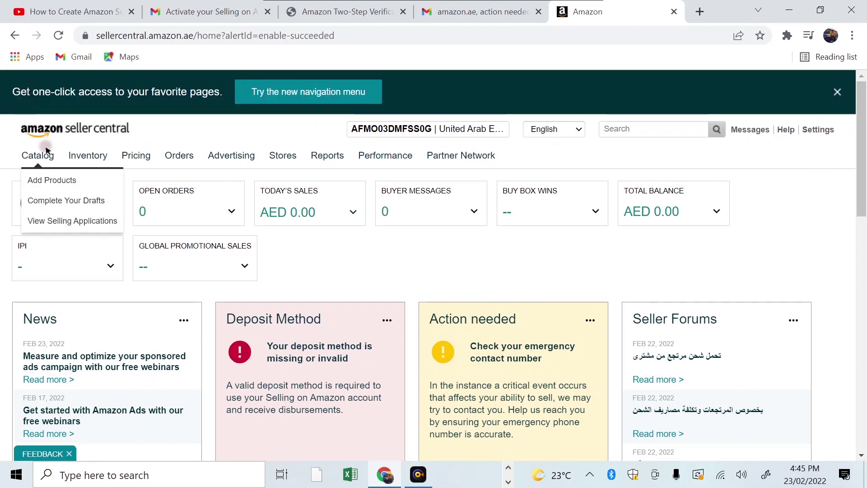
mouse_move(112, 151)
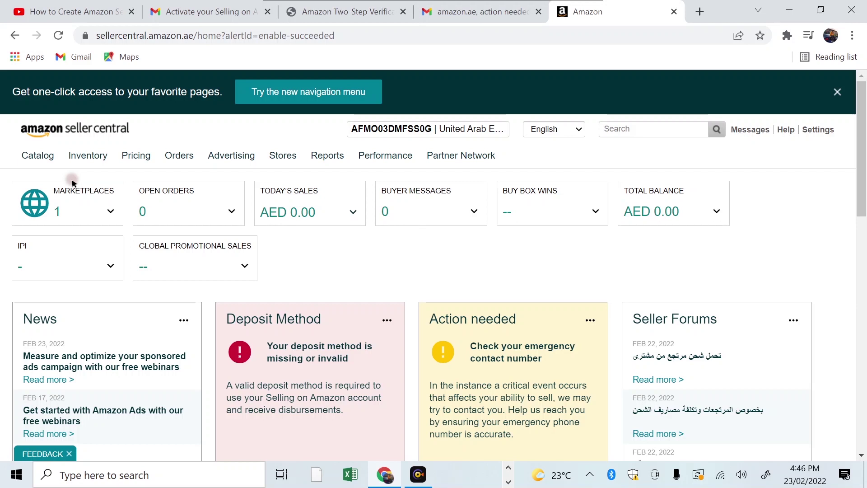
mouse_move(42, 158)
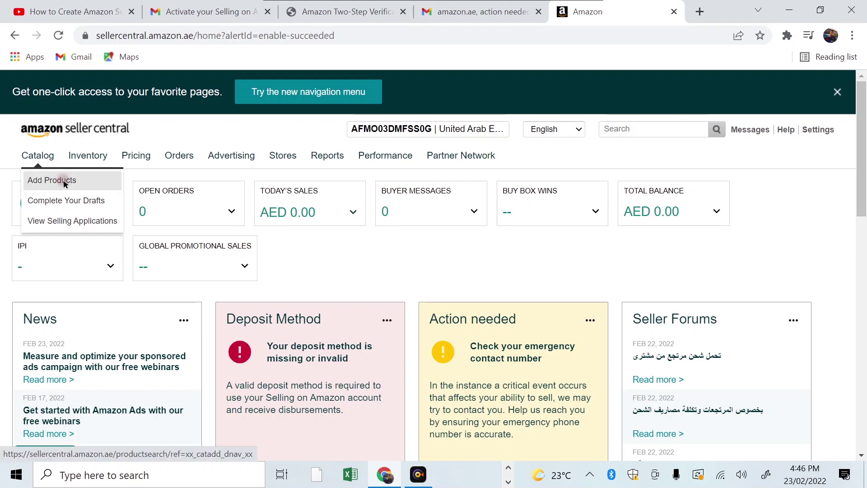
Open Catalog > Add Products and scroll through the 'Find your products in Amazon's catalog' page
left_click(63, 181)
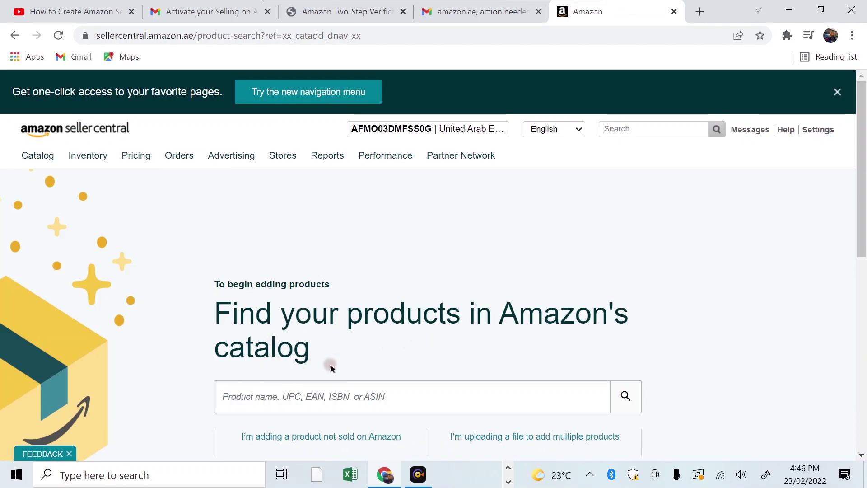
scroll(315, 368, "down", 5)
scroll(314, 364, "up", 5)
mouse_move(296, 14)
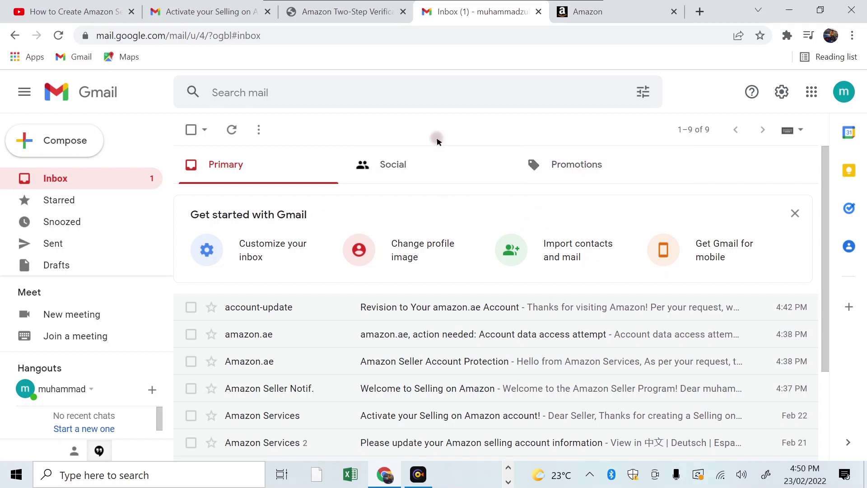
Return from Gmail to the Seller Central tab with the catalog search page
left_click(593, 12)
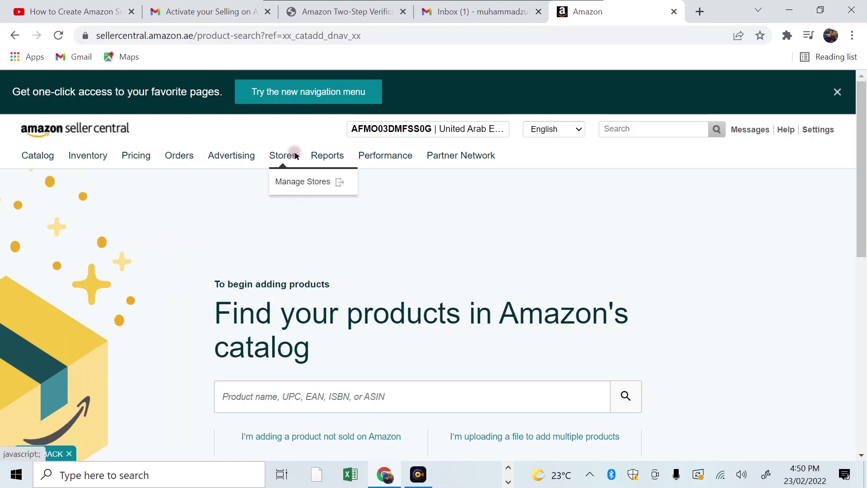
mouse_move(452, 158)
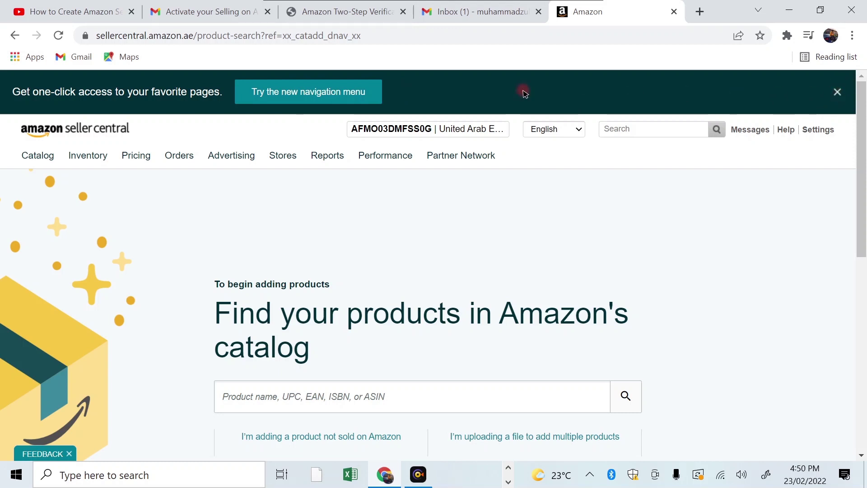
Try the new navigation menu, skip its tour, and briefly open the side menu
left_click(272, 93)
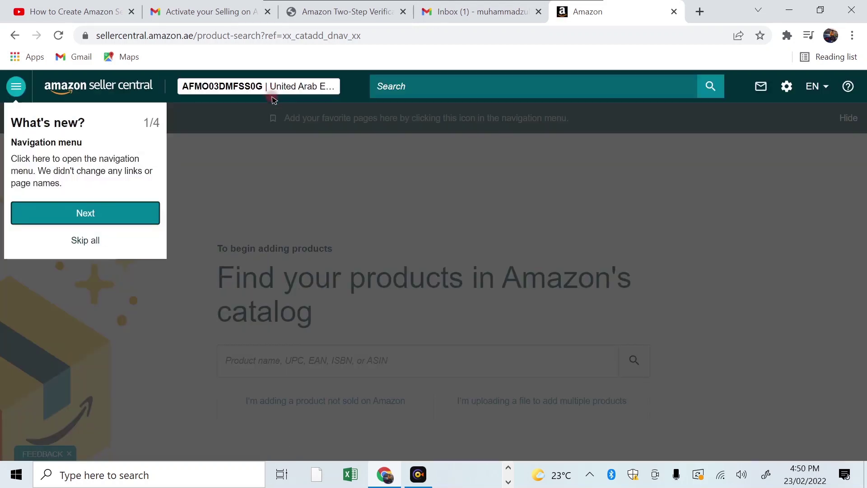
left_click(90, 242)
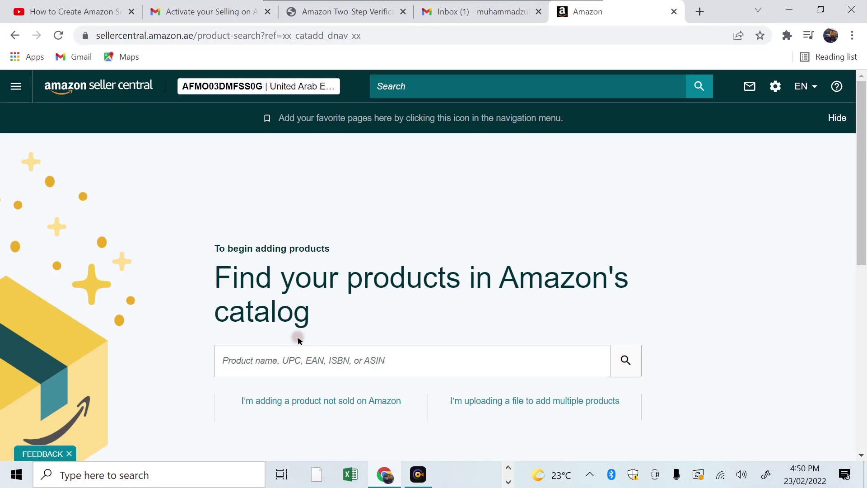
scroll(188, 229, "down", 8)
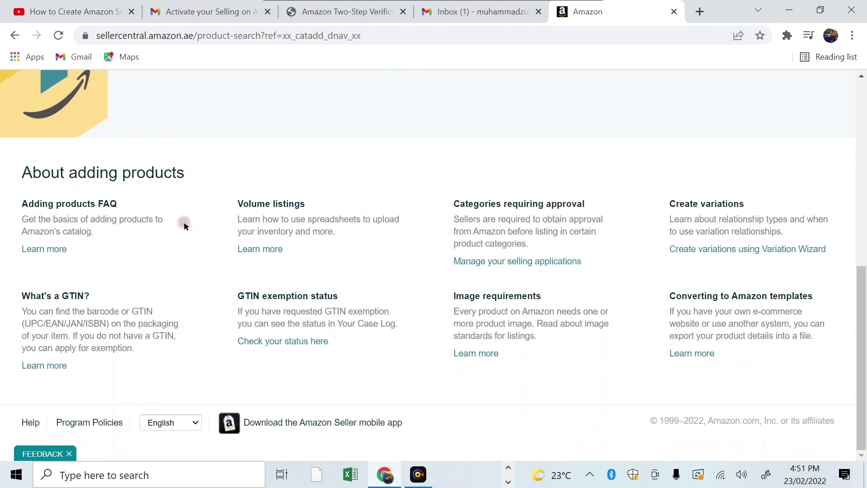
scroll(183, 249, "up", 3)
scroll(190, 325, "down", 3)
scroll(201, 376, "up", 10)
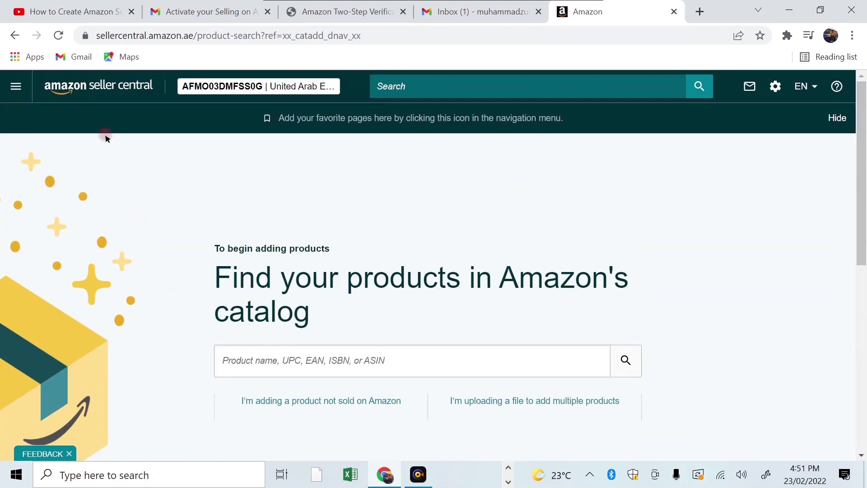
left_click(16, 88)
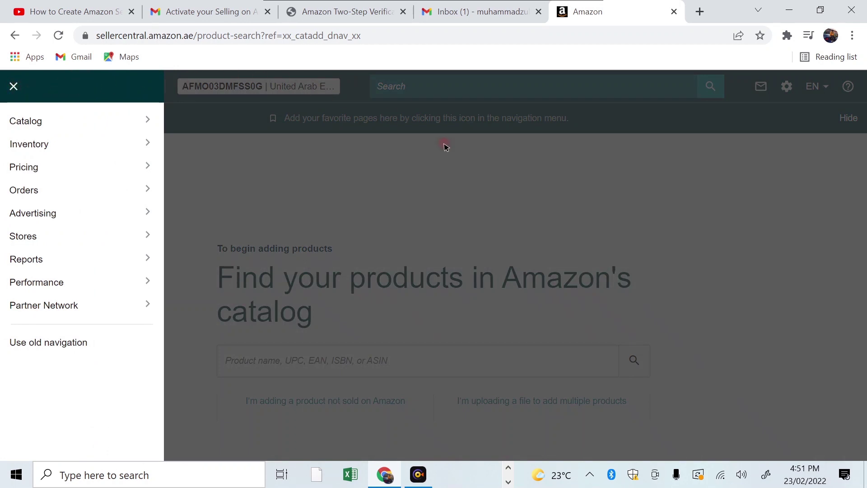
left_click(449, 181)
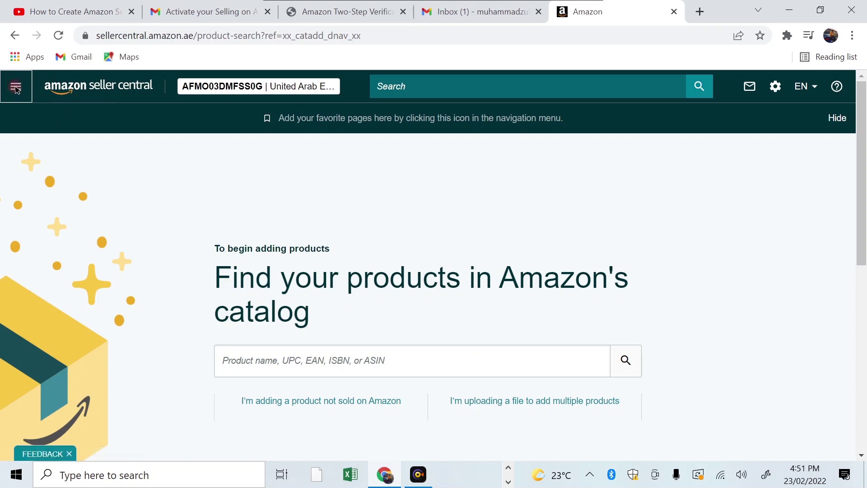
Browse the hamburger menu's Catalog and other sections, then close and reopen it
left_click(16, 87)
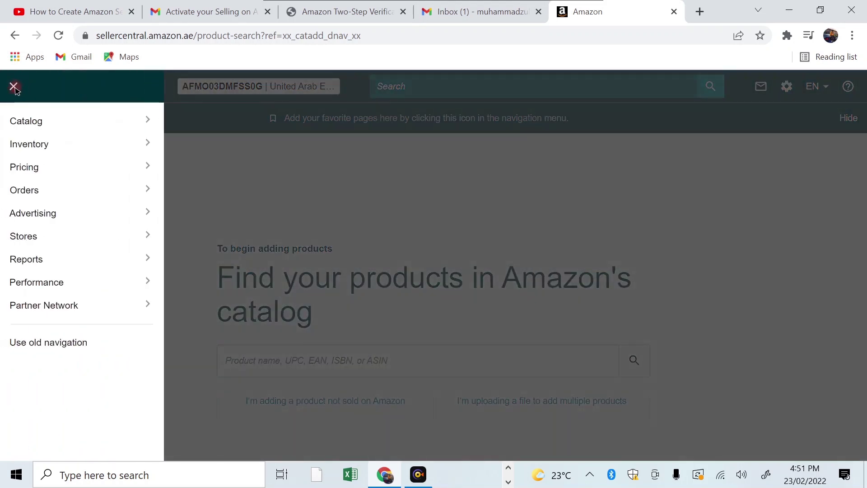
mouse_move(28, 121)
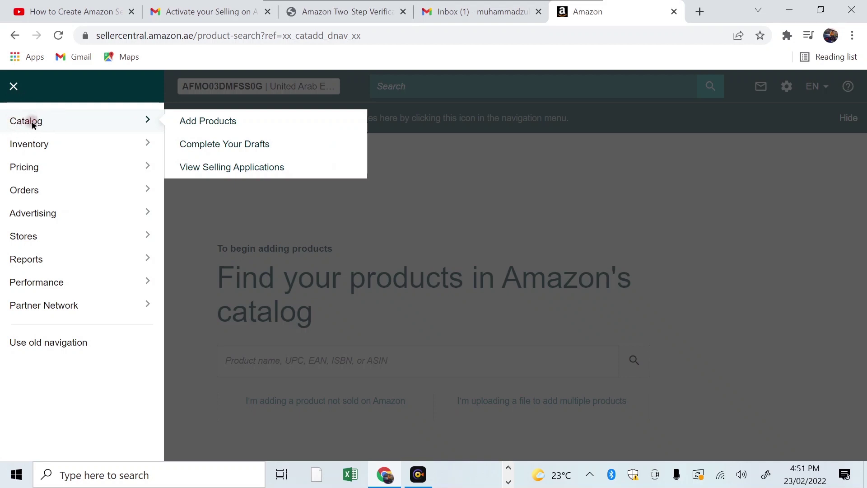
mouse_move(32, 225)
left_click(13, 85)
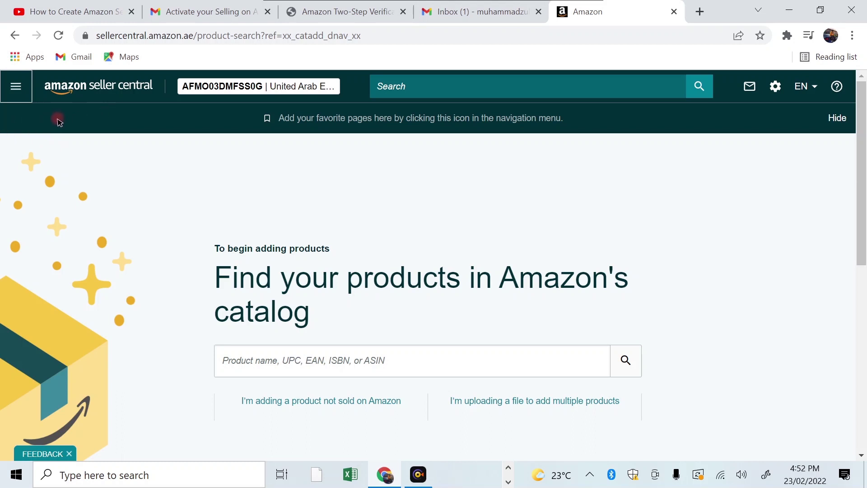
left_click(15, 96)
mouse_move(12, 119)
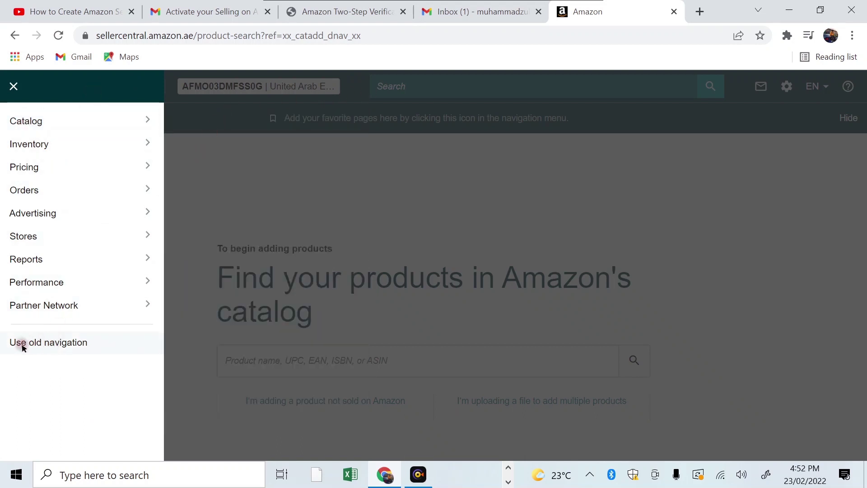
Choose 'Use old navigation' from the side menu and confirm it in the dialog
left_click(44, 346)
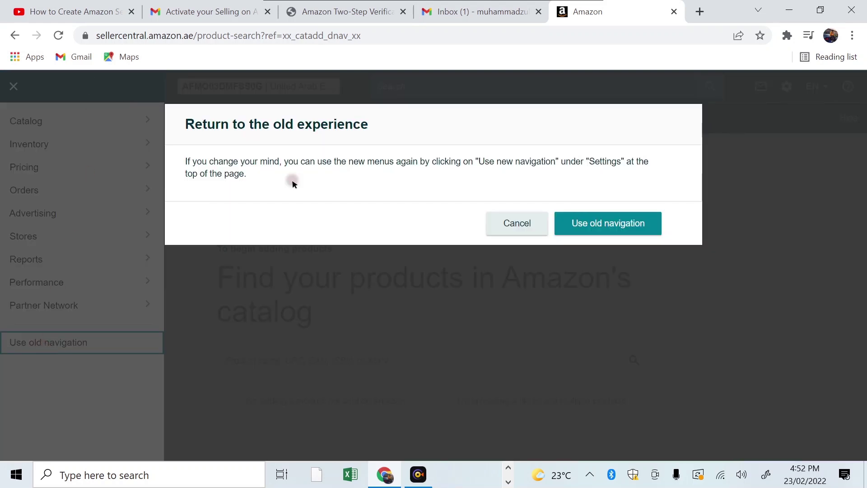
left_click(600, 226)
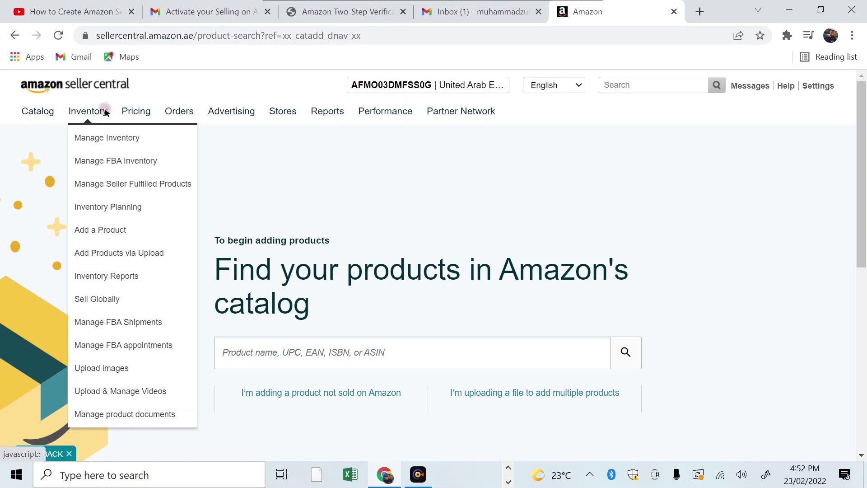
mouse_move(241, 110)
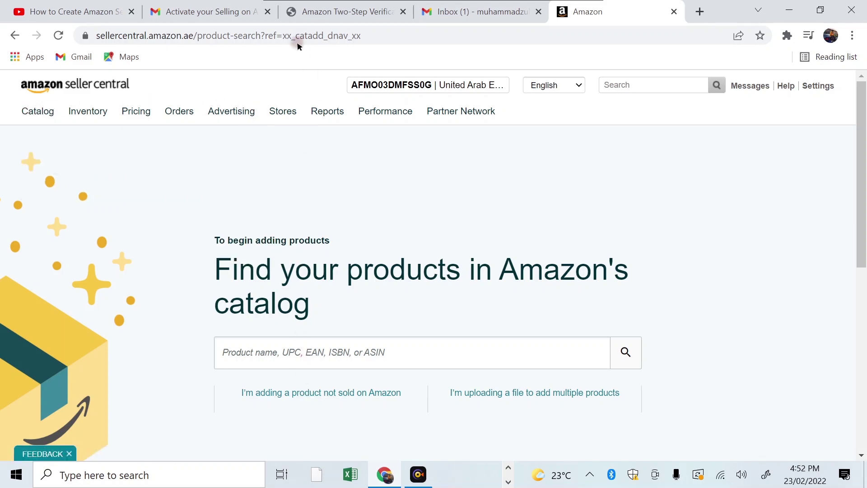
mouse_move(294, 13)
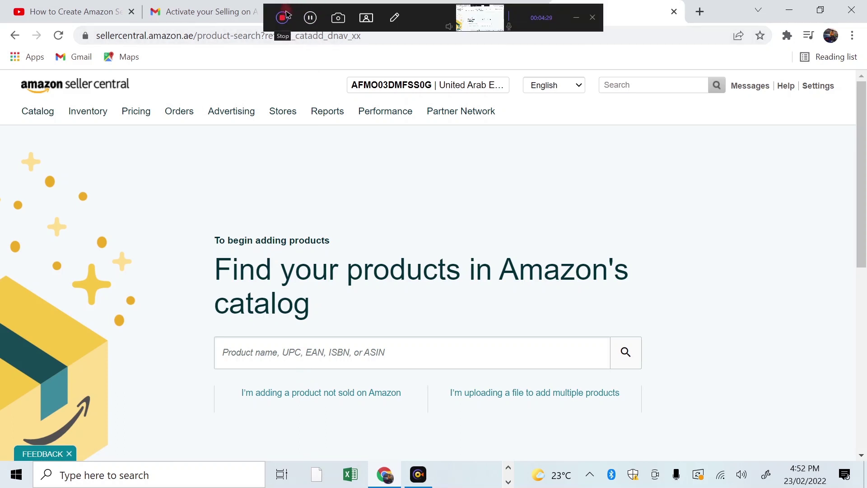